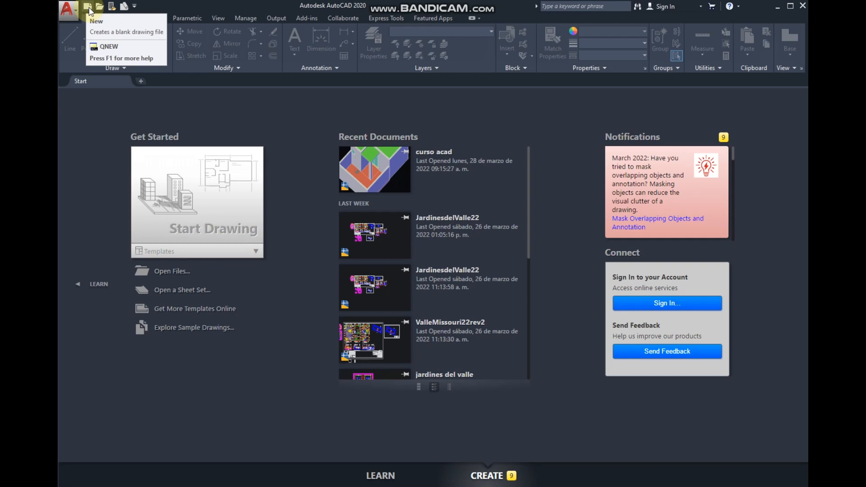
Create a new drawing from the acadiso template.
{"action": "left_click", "coordinate": [88, 7]}
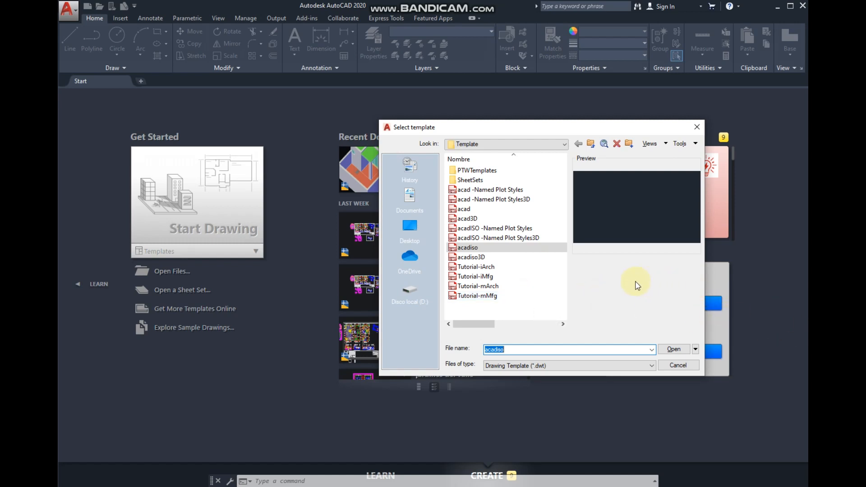
{"action": "double_click", "coordinate": [474, 249]}
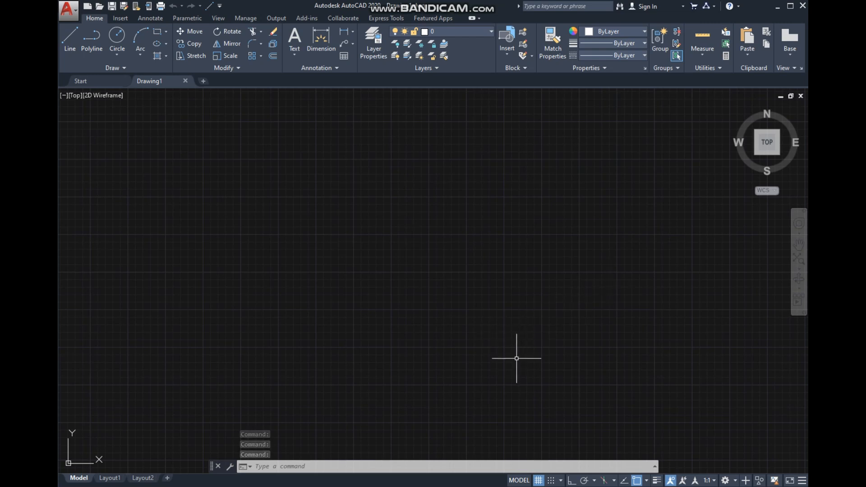
Enlarge the command line window to show several history lines and turn off the grid display.
{"action": "left_click", "coordinate": [475, 460]}
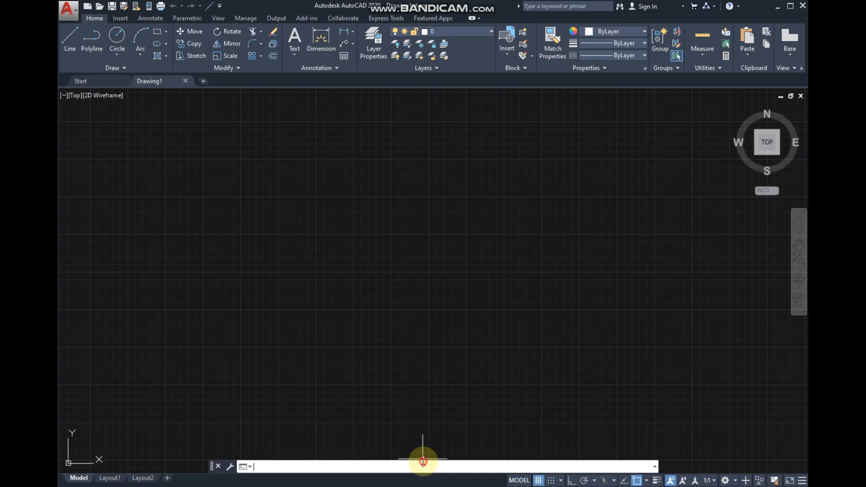
{"action": "left_click_drag", "start_coordinate": [422, 458], "coordinate": [420, 426]}
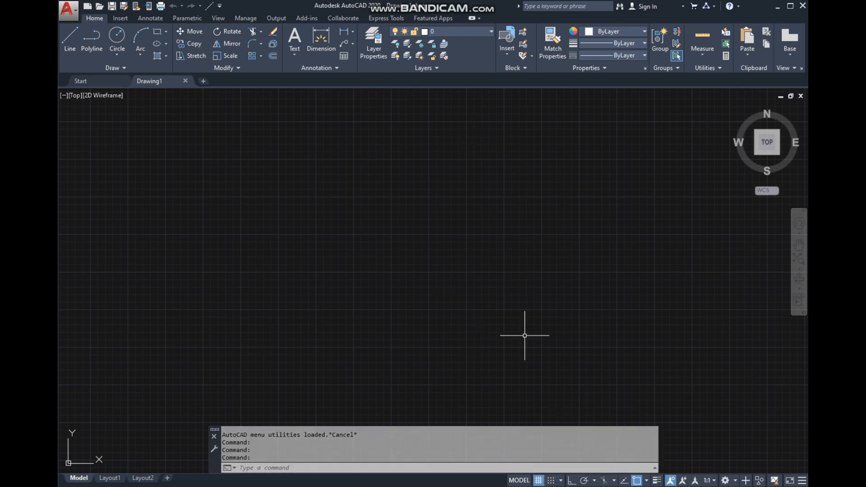
{"action": "left_click", "coordinate": [539, 480]}
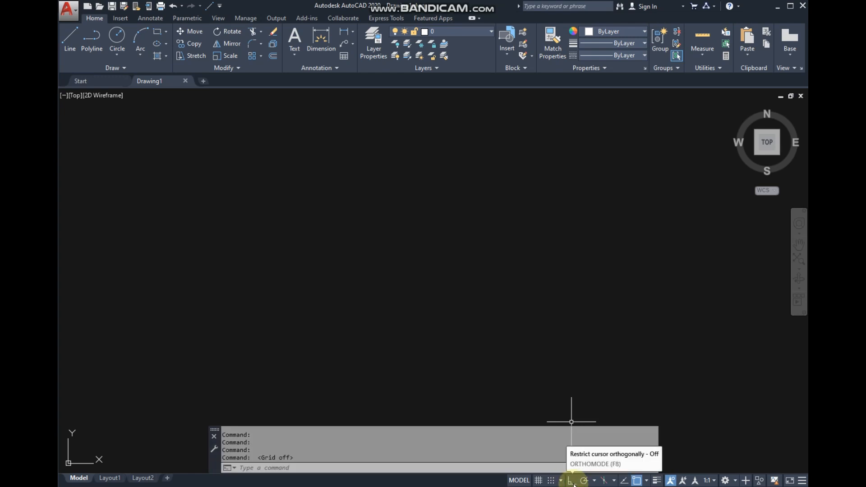
With ortho mode off, draw a freehand chain of eleven connected line segments at arbitrary angles across the drawing area.
{"action": "left_click", "coordinate": [74, 42]}
{"action": "left_click", "coordinate": [412, 218]}
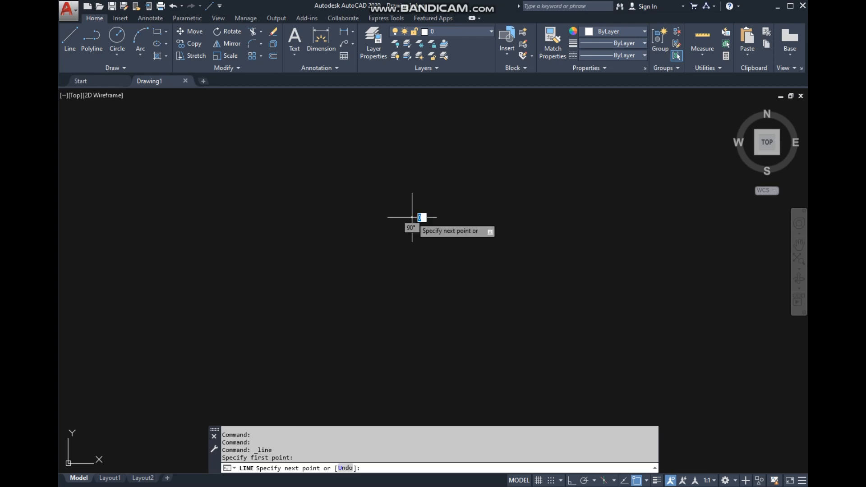
{"action": "left_click", "coordinate": [468, 346]}
{"action": "left_click", "coordinate": [636, 228]}
{"action": "left_click", "coordinate": [678, 326]}
{"action": "left_click", "coordinate": [506, 275]}
{"action": "left_click", "coordinate": [370, 322]}
{"action": "left_click", "coordinate": [293, 305]}
{"action": "left_click", "coordinate": [277, 205]}
{"action": "left_click", "coordinate": [371, 148]}
{"action": "left_click", "coordinate": [437, 223]}
{"action": "left_click", "coordinate": [529, 256]}
{"action": "left_click", "coordinate": [555, 180]}
{"action": "key", "text": "Return"}
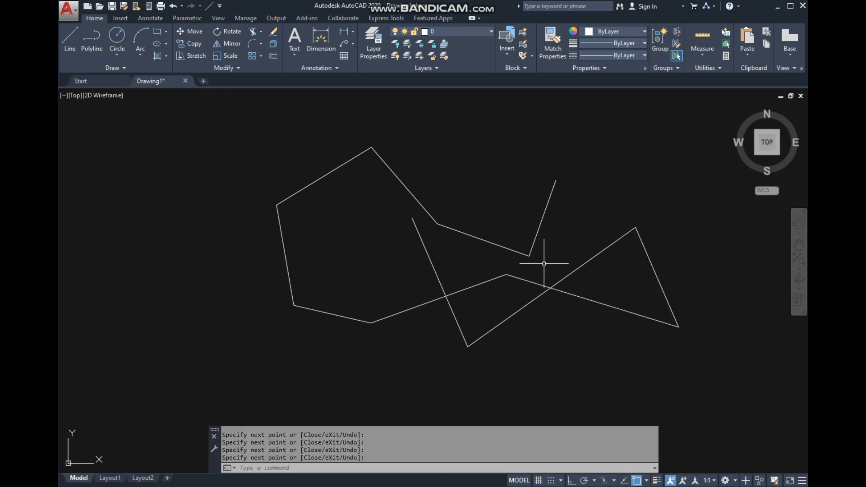
Erase all eleven angled line segments.
{"action": "left_click", "coordinate": [702, 365]}
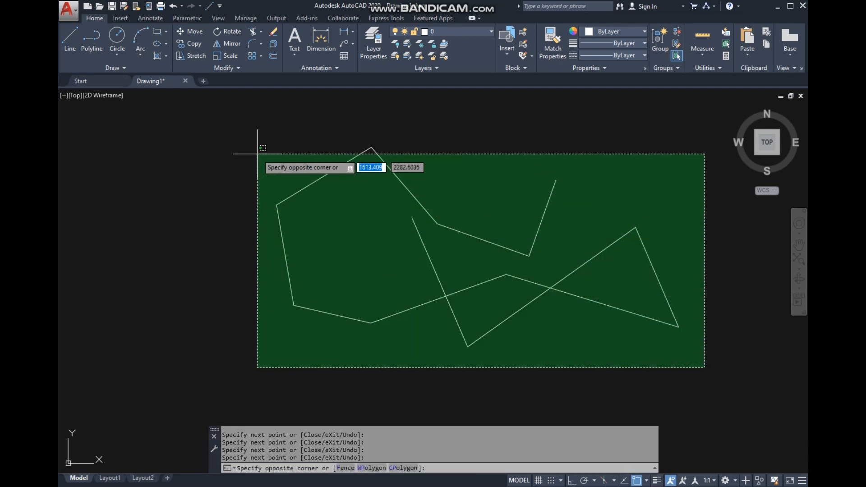
{"action": "left_click", "coordinate": [254, 153]}
{"action": "key", "text": "Delete"}
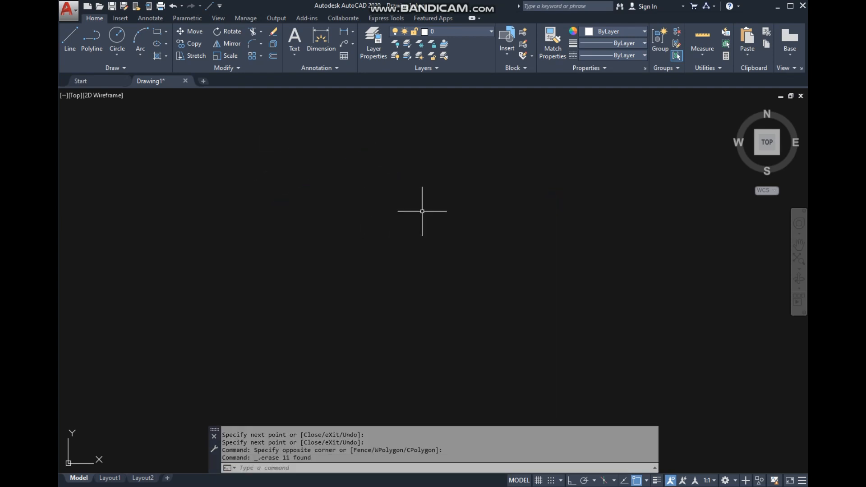
Turn on ortho mode and draw a stepped chain of twelve connected horizontal and vertical line segments.
{"action": "left_click", "coordinate": [571, 480]}
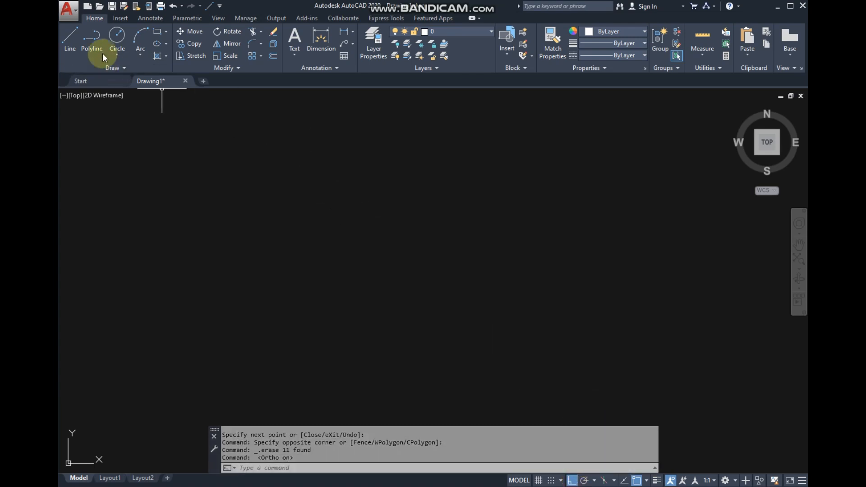
{"action": "left_click", "coordinate": [71, 42]}
{"action": "left_click", "coordinate": [352, 294]}
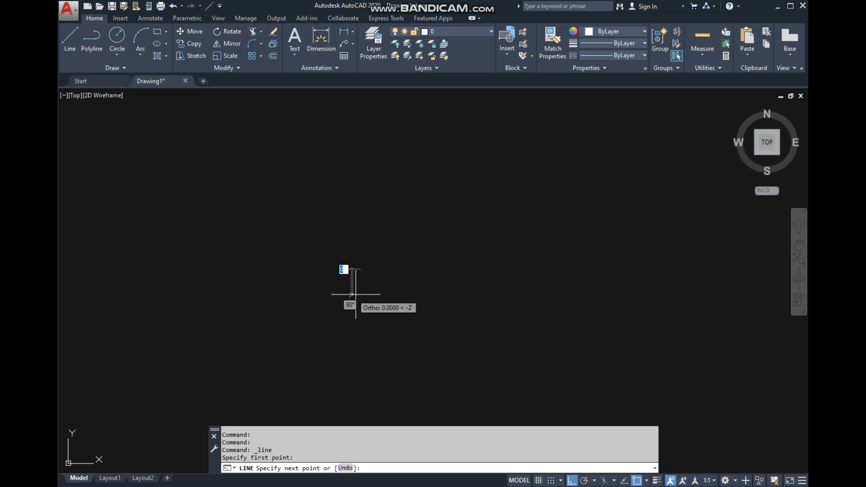
{"action": "left_click", "coordinate": [487, 312]}
{"action": "left_click", "coordinate": [487, 214]}
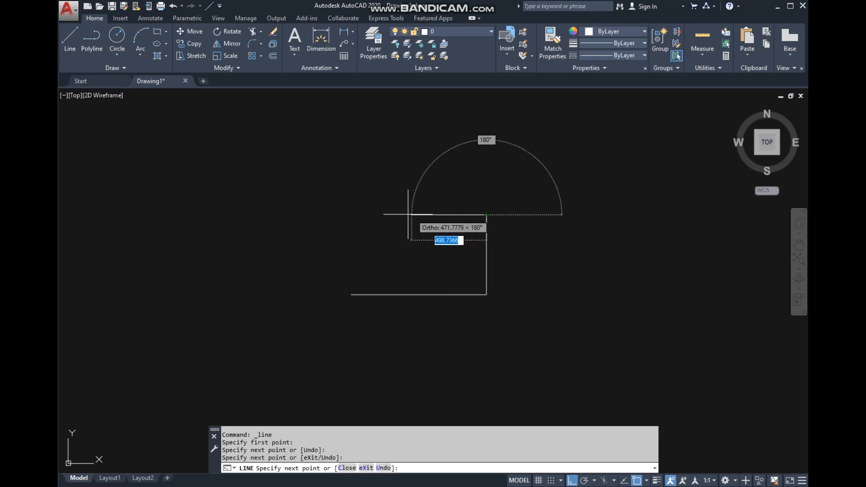
{"action": "left_click", "coordinate": [391, 215]}
{"action": "left_click", "coordinate": [391, 251]}
{"action": "left_click", "coordinate": [288, 251]}
{"action": "left_click", "coordinate": [288, 353]}
{"action": "left_click", "coordinate": [441, 353]}
{"action": "left_click", "coordinate": [441, 389]}
{"action": "left_click", "coordinate": [540, 392]}
{"action": "left_click", "coordinate": [541, 267]}
{"action": "left_click", "coordinate": [647, 267]}
{"action": "left_click", "coordinate": [653, 323]}
{"action": "right_click", "coordinate": [644, 296]}
{"action": "left_click", "coordinate": [666, 303]}
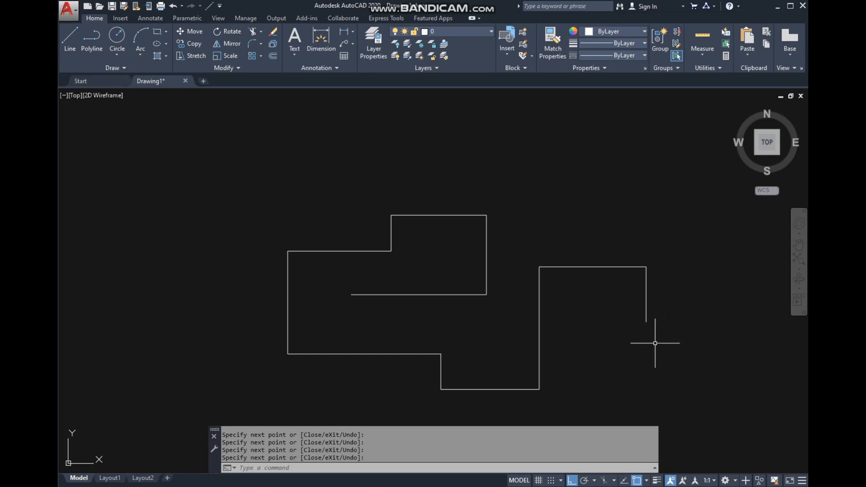
Erase the whole stepped chain of horizontal and vertical lines, including the leftover segment.
{"action": "left_click", "coordinate": [661, 401]}
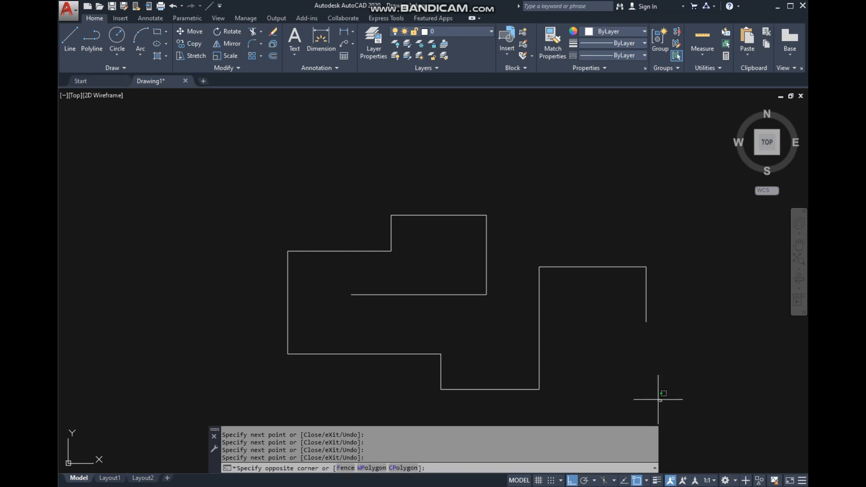
{"action": "left_click", "coordinate": [289, 170]}
{"action": "key", "text": "Delete"}
{"action": "left_click", "coordinate": [318, 300]}
{"action": "left_click", "coordinate": [271, 242]}
{"action": "key", "text": "Delete"}
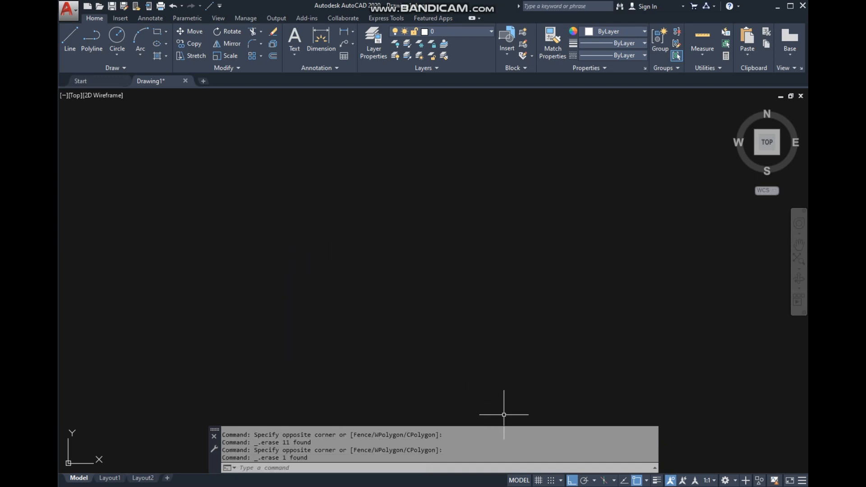
Turn off object snap, then toggle ortho mode off and back on.
{"action": "left_click", "coordinate": [637, 480]}
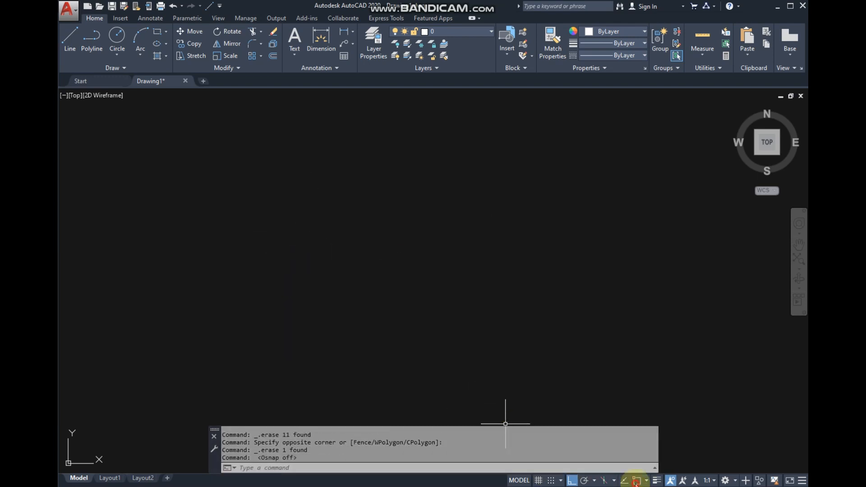
{"action": "left_click", "coordinate": [571, 481]}
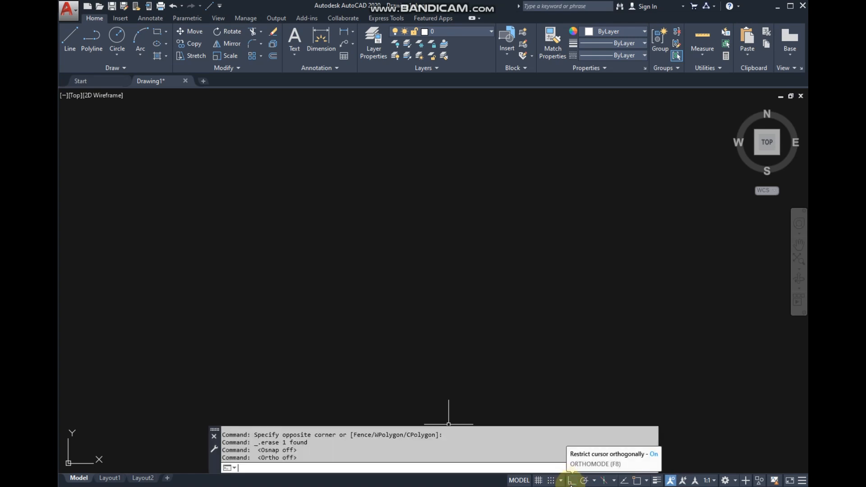
{"action": "left_click", "coordinate": [571, 482]}
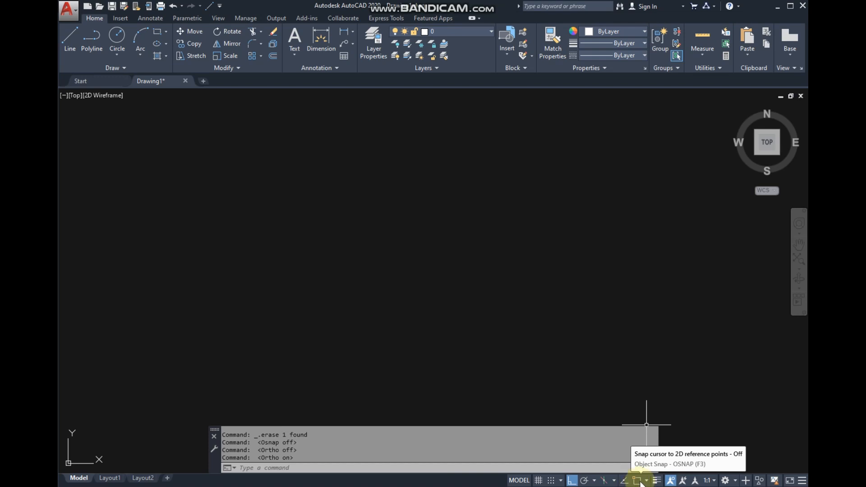
Review the object snap modes in the Drafting Settings and accept them without changes.
{"action": "right_click", "coordinate": [640, 479]}
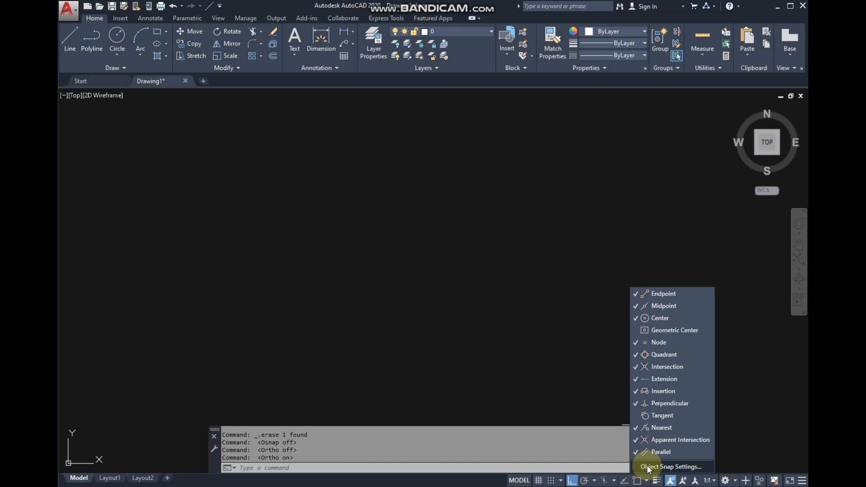
{"action": "left_click", "coordinate": [649, 468]}
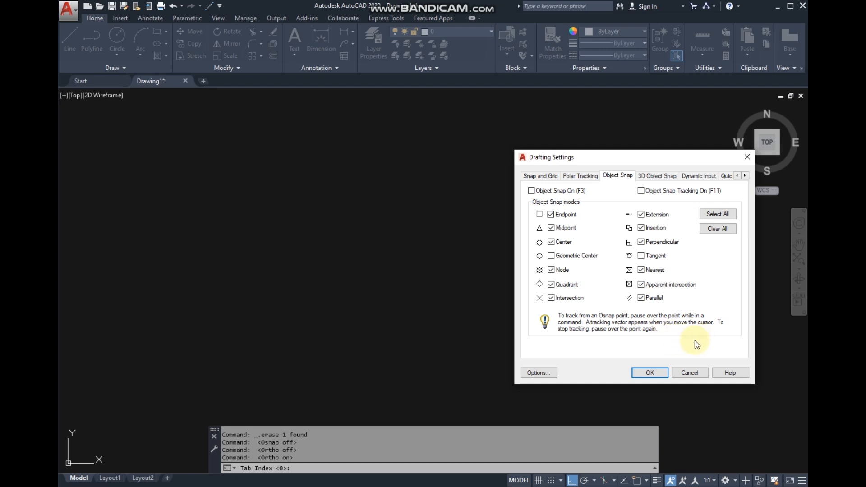
{"action": "left_click", "coordinate": [648, 375]}
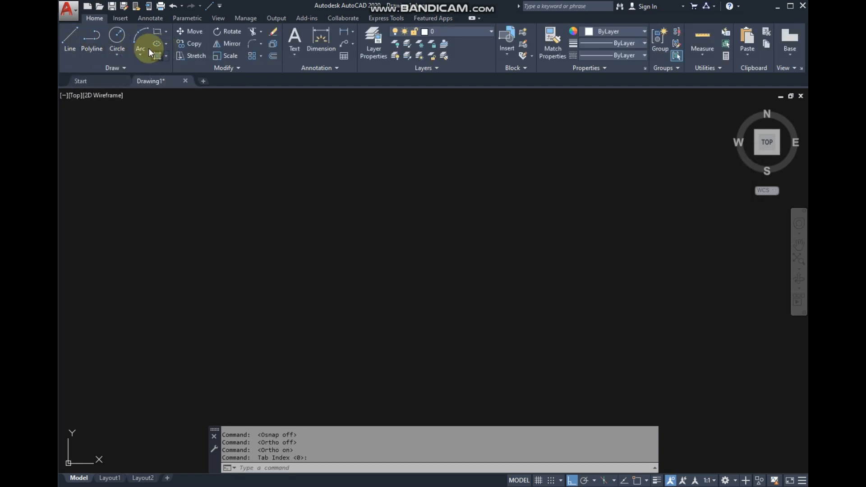
Draw a freehand rectangle, wider than it is tall, near the middle of the drawing area.
{"action": "left_click", "coordinate": [156, 32]}
{"action": "left_click", "coordinate": [577, 331]}
{"action": "left_click", "coordinate": [416, 211]}
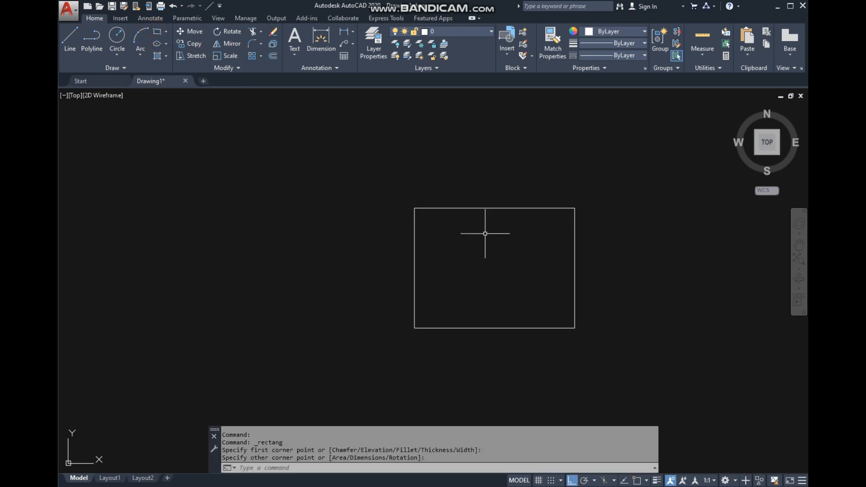
Draw a single vertical line to the left of the rectangle, starting above the level of its upper edge.
{"action": "middle_click_drag", "start_coordinate": [360, 180], "coordinate": [403, 215]}
{"action": "left_click", "coordinate": [73, 38]}
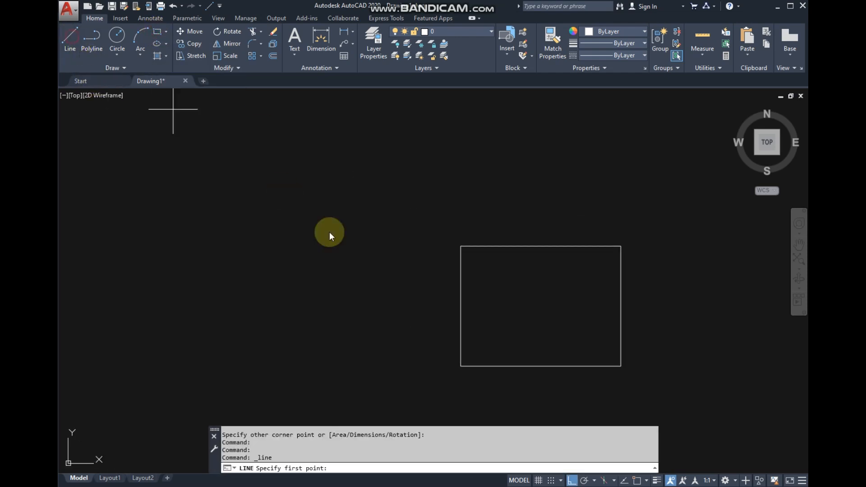
{"action": "left_click", "coordinate": [394, 199]}
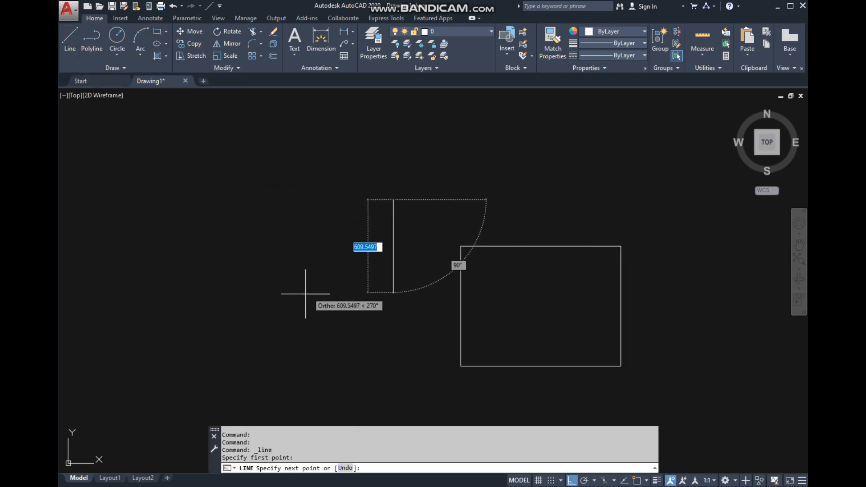
{"action": "left_click", "coordinate": [289, 313]}
{"action": "right_click", "coordinate": [310, 228]}
{"action": "left_click", "coordinate": [330, 230]}
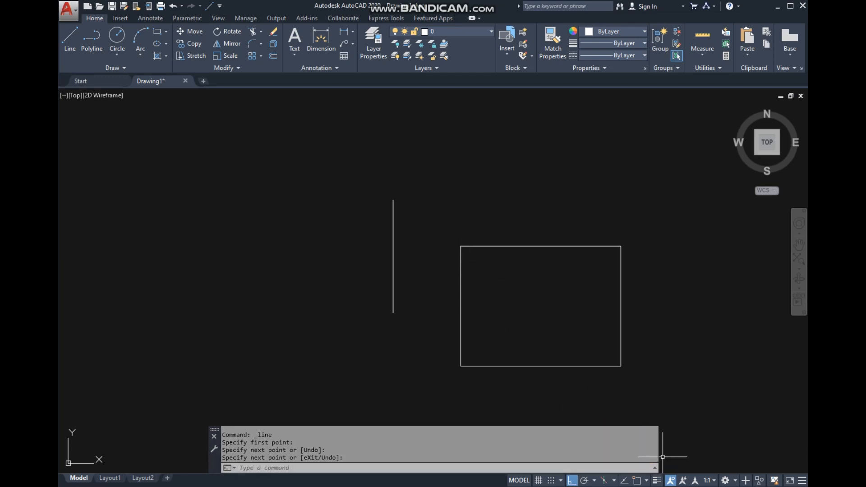
Turn off ortho mode and move the vertical line by its lower end to the rectangle's upper-left corner without object snap.
{"action": "left_click", "coordinate": [572, 480]}
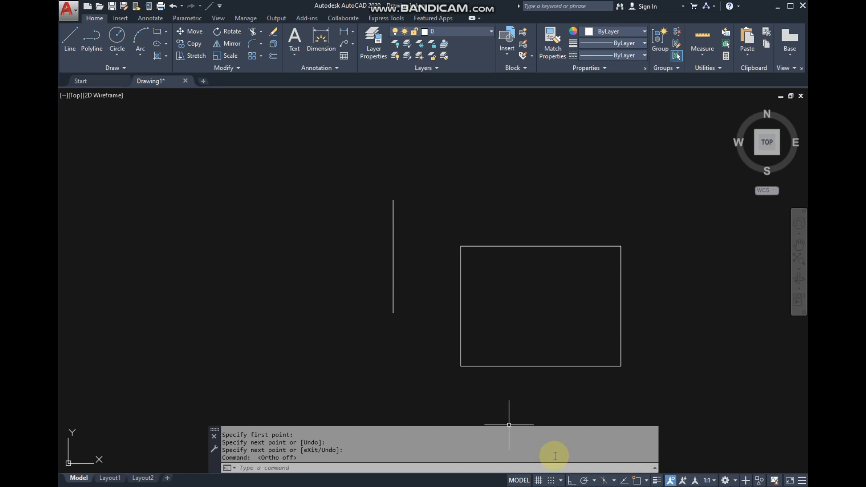
{"action": "left_click", "coordinate": [191, 40]}
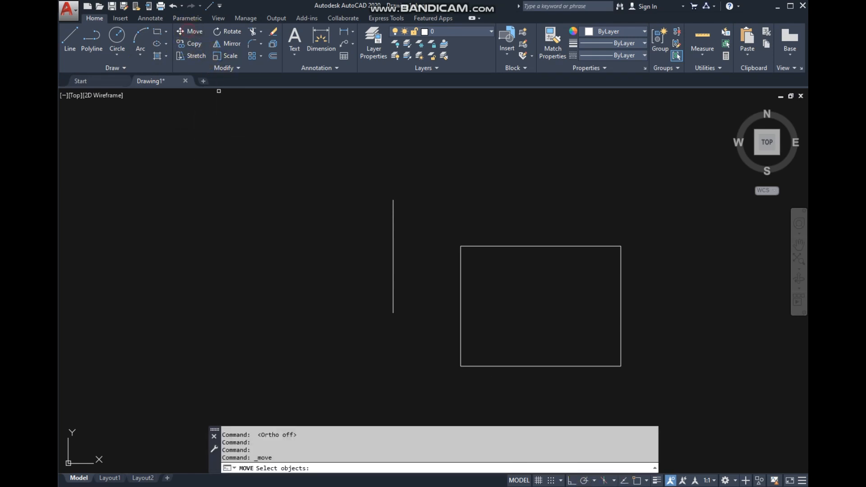
{"action": "left_click", "coordinate": [408, 332]}
{"action": "left_click", "coordinate": [381, 300]}
{"action": "key", "text": "Return"}
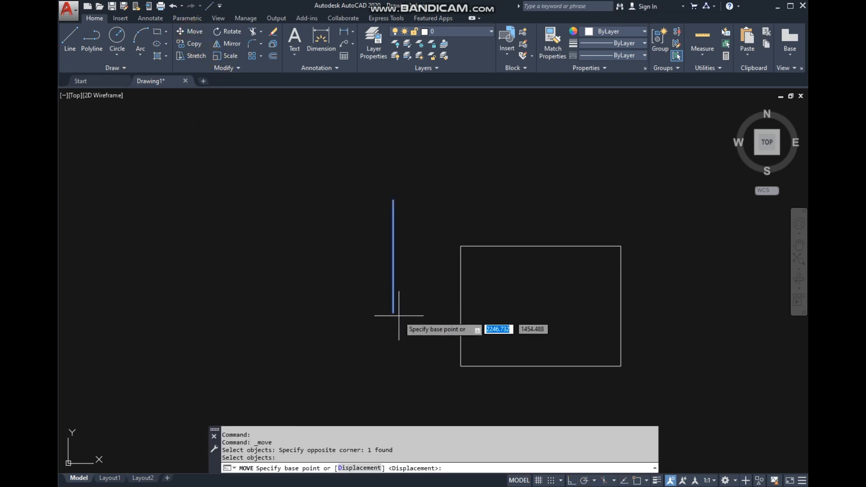
{"action": "scroll", "coordinate": [393, 311], "scroll_direction": "up", "scroll_amount": 5}
{"action": "left_click", "coordinate": [392, 284]}
{"action": "scroll", "coordinate": [470, 229], "scroll_direction": "down", "scroll_amount": 3}
{"action": "scroll", "coordinate": [491, 186], "scroll_direction": "up", "scroll_amount": 5}
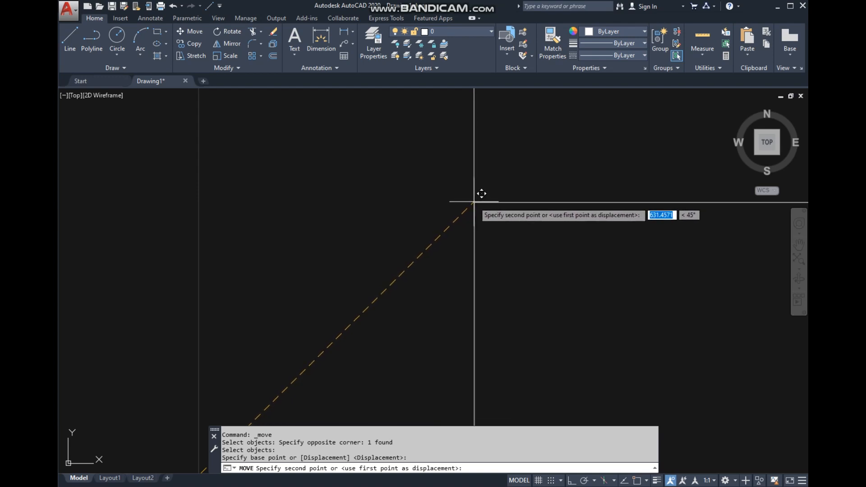
{"action": "left_click", "coordinate": [474, 202]}
Examine closely how the moved line's lower end meets the rectangle's upper-left corner.
{"action": "scroll", "coordinate": [483, 228], "scroll_direction": "down", "scroll_amount": 4}
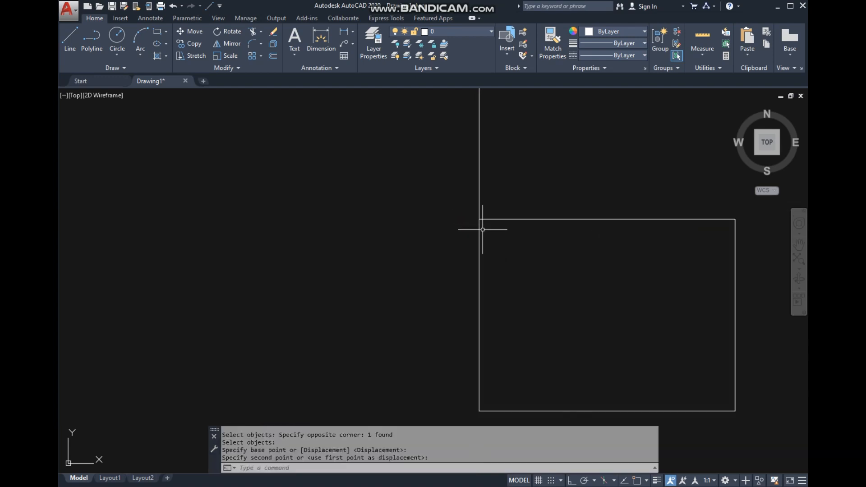
{"action": "scroll", "coordinate": [475, 229], "scroll_direction": "up", "scroll_amount": 2}
{"action": "scroll", "coordinate": [464, 229], "scroll_direction": "up", "scroll_amount": 3}
{"action": "scroll", "coordinate": [471, 252], "scroll_direction": "up", "scroll_amount": 8}
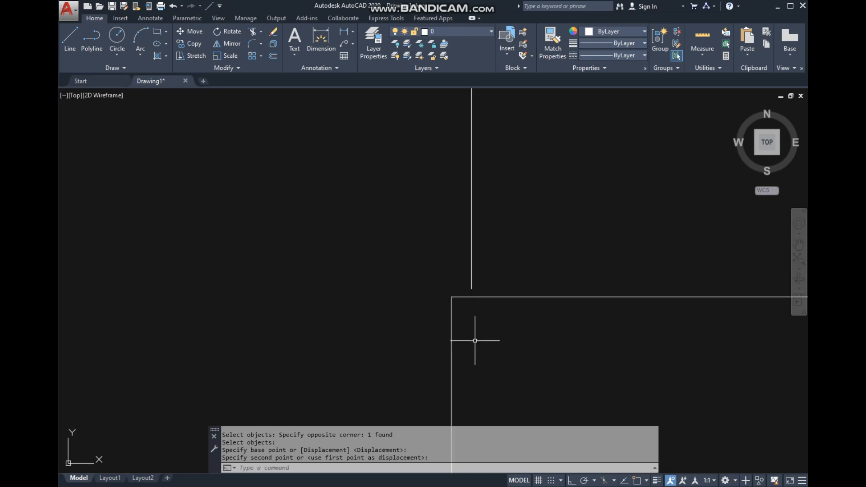
{"action": "middle_click_drag", "start_coordinate": [466, 203], "coordinate": [474, 236]}
{"action": "scroll", "coordinate": [473, 233], "scroll_direction": "down", "scroll_amount": 5}
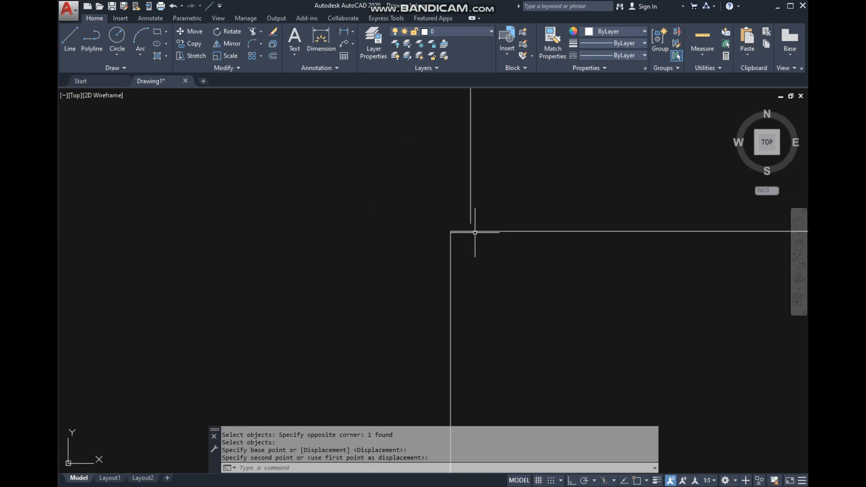
{"action": "scroll", "coordinate": [477, 234], "scroll_direction": "up", "scroll_amount": 3}
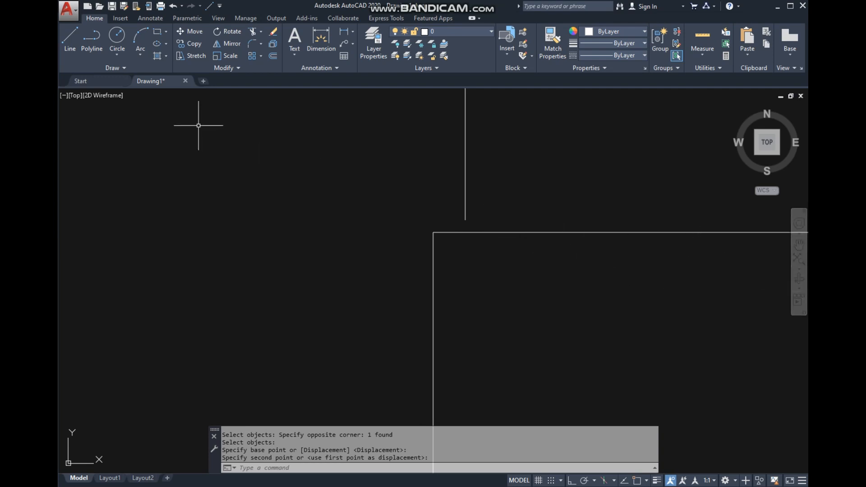
Turn object snap back on, toggling it off and on once more.
{"action": "left_click", "coordinate": [638, 481]}
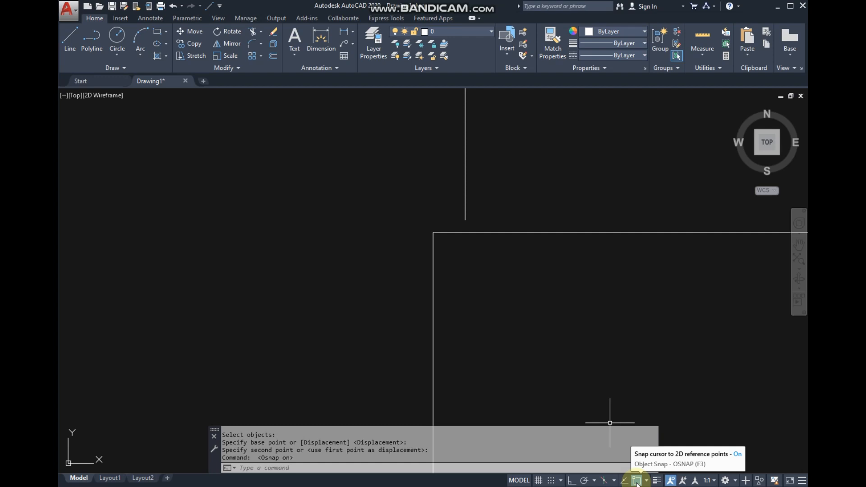
{"action": "left_click", "coordinate": [637, 480]}
{"action": "left_click", "coordinate": [637, 481]}
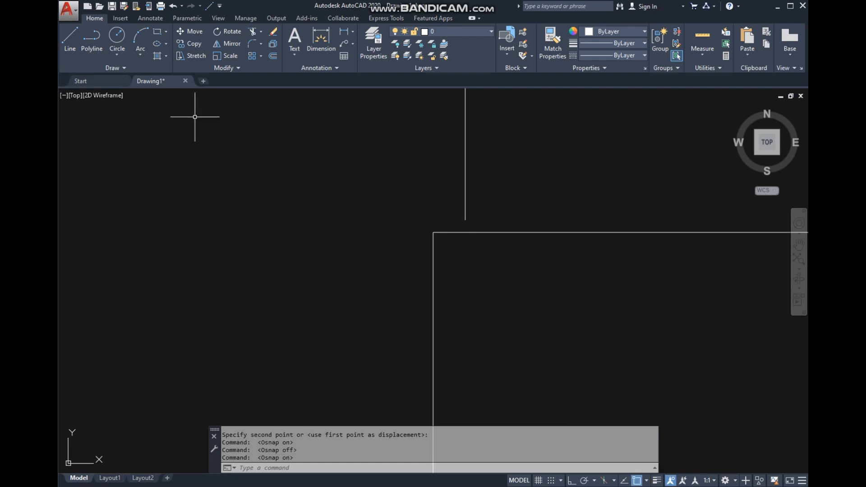
Move the vertical line by its lower endpoint onto the rectangle's upper-left corner using object snap.
{"action": "left_click", "coordinate": [182, 37]}
{"action": "left_click_drag", "start_coordinate": [516, 185], "coordinate": [413, 138]}
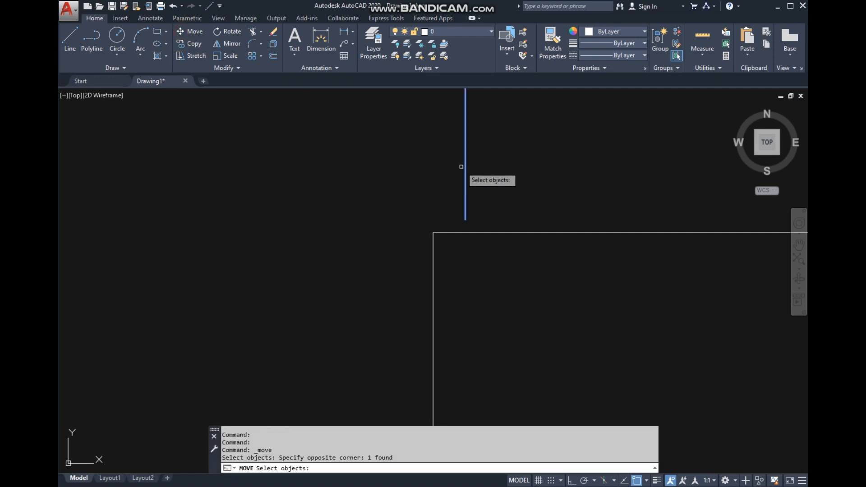
{"action": "key", "text": "Return"}
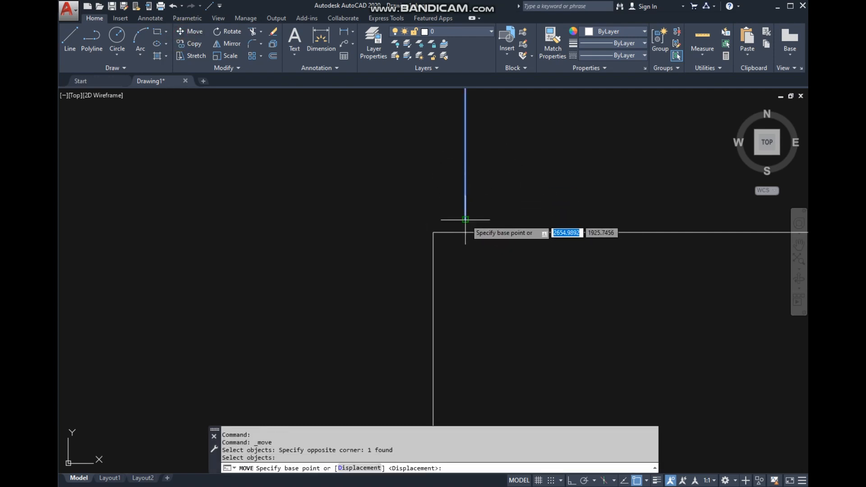
{"action": "left_click", "coordinate": [465, 220]}
{"action": "left_click", "coordinate": [433, 233]}
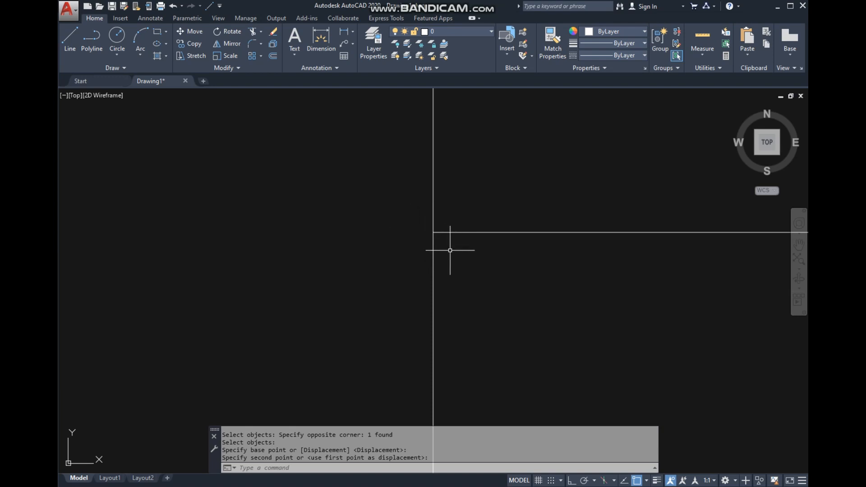
Move the vertical line by its midpoint onto the midpoint of the rectangle's upper edge.
{"action": "scroll", "coordinate": [454, 249], "scroll_direction": "down", "scroll_amount": 5}
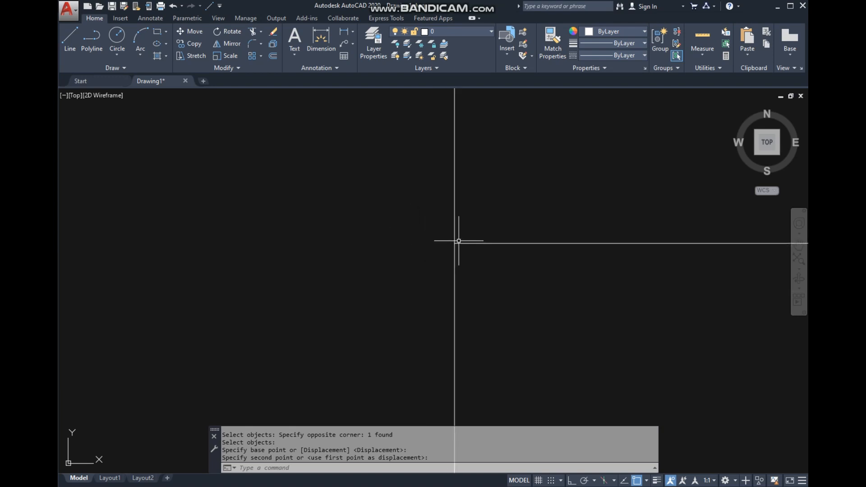
{"action": "middle_click_drag", "start_coordinate": [480, 215], "coordinate": [448, 242]}
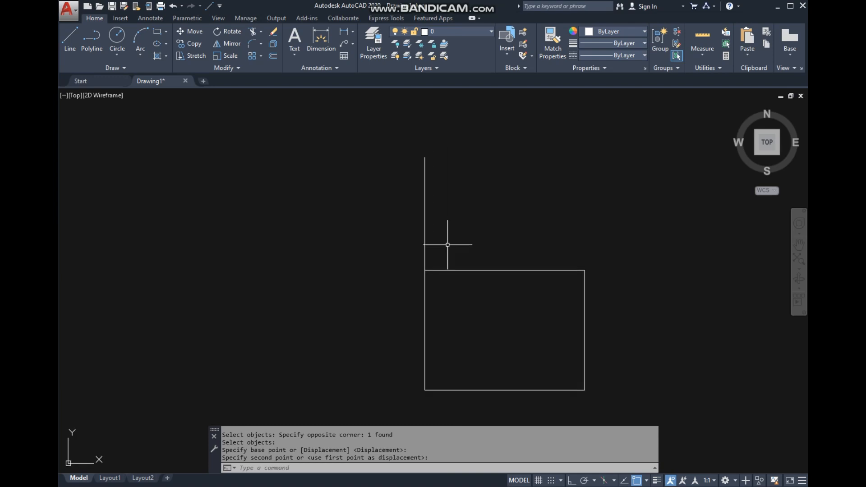
{"action": "right_click", "coordinate": [441, 210]}
{"action": "left_click", "coordinate": [454, 215]}
{"action": "left_click", "coordinate": [455, 234]}
{"action": "left_click", "coordinate": [393, 209]}
{"action": "right_click", "coordinate": [406, 212]}
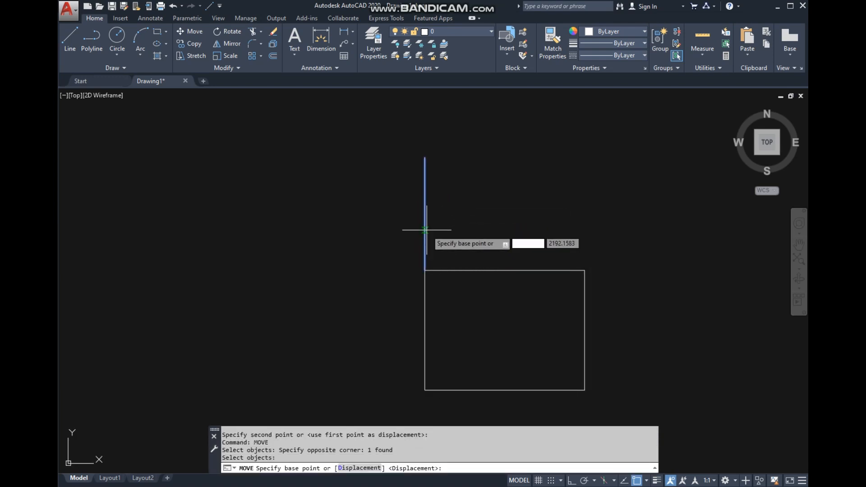
{"action": "left_click", "coordinate": [425, 214]}
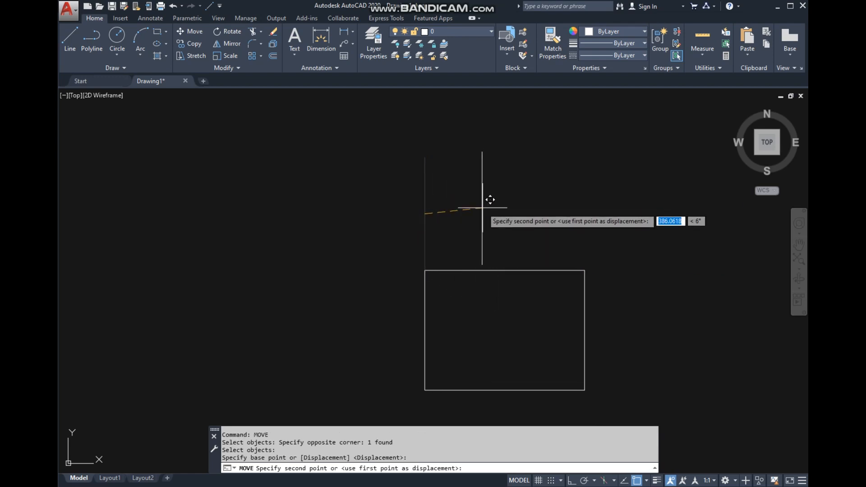
{"action": "left_click", "coordinate": [504, 270]}
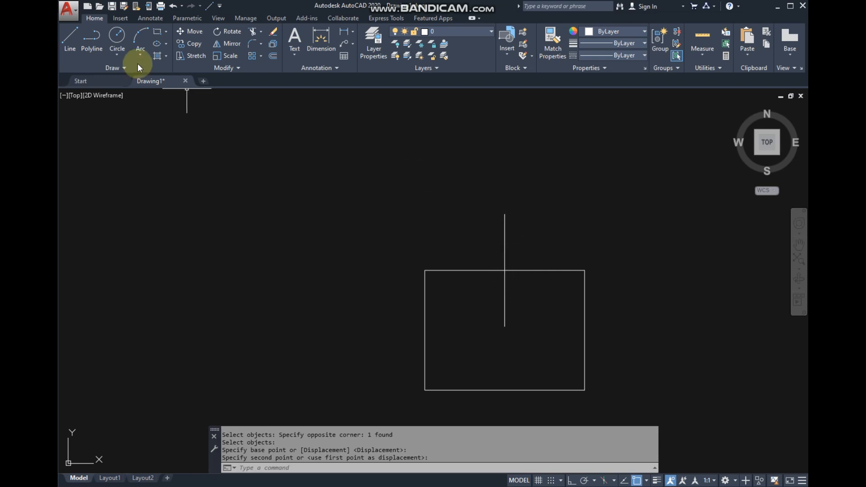
Move the vertical line by its lower endpoint toward the rectangle's left side.
{"action": "left_click", "coordinate": [195, 33]}
{"action": "left_click_drag", "start_coordinate": [513, 216], "coordinate": [491, 226]}
{"action": "key", "text": "Return"}
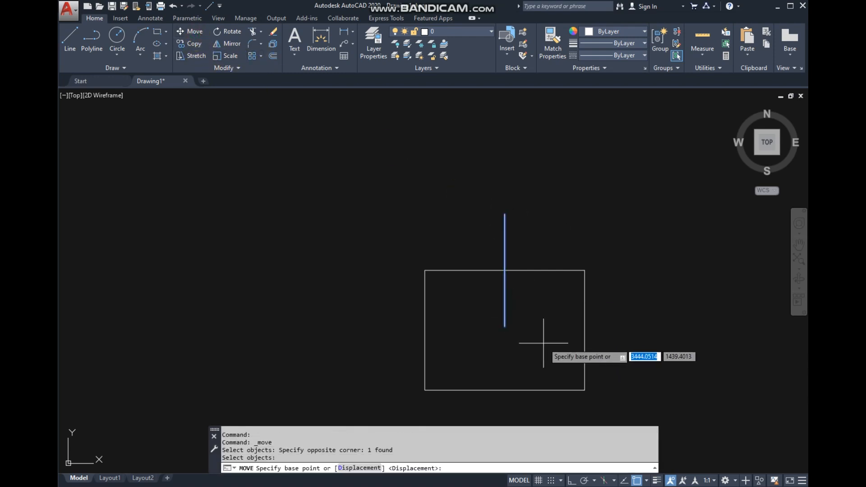
{"action": "left_click", "coordinate": [505, 326]}
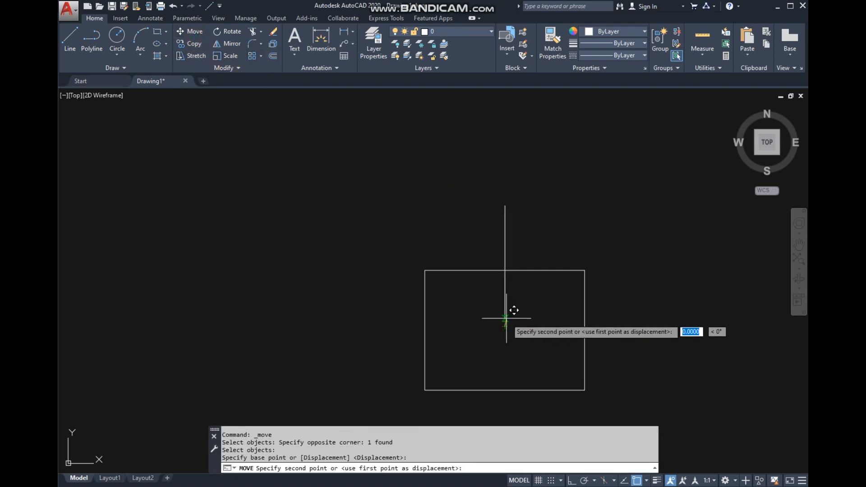
{"action": "left_click", "coordinate": [425, 232]}
Erase the rectangle together with the vertical line.
{"action": "left_click", "coordinate": [625, 344]}
{"action": "left_click", "coordinate": [351, 168]}
{"action": "key", "text": "Delete"}
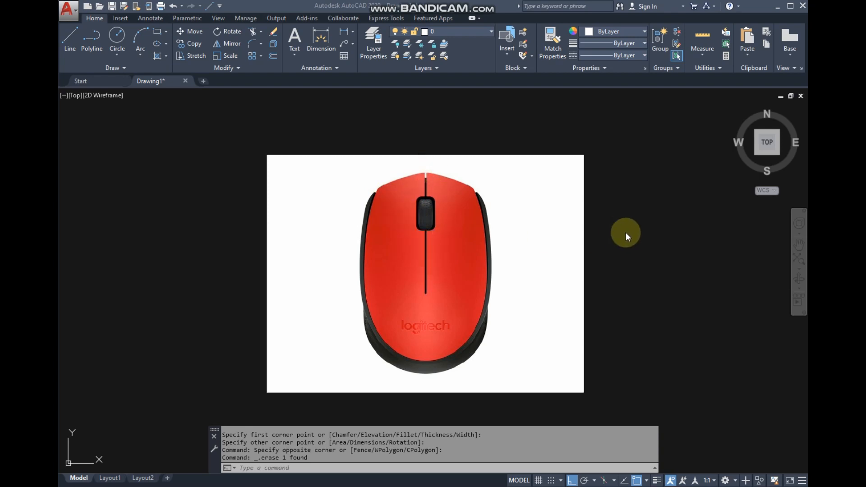
Examine the mouse picture at different magnifications and positions, including its scroll wheel and buttons.
{"action": "scroll", "coordinate": [604, 229], "scroll_direction": "up", "scroll_amount": 4}
{"action": "scroll", "coordinate": [603, 228], "scroll_direction": "down", "scroll_amount": 6}
{"action": "scroll", "coordinate": [603, 228], "scroll_direction": "down", "scroll_amount": 2}
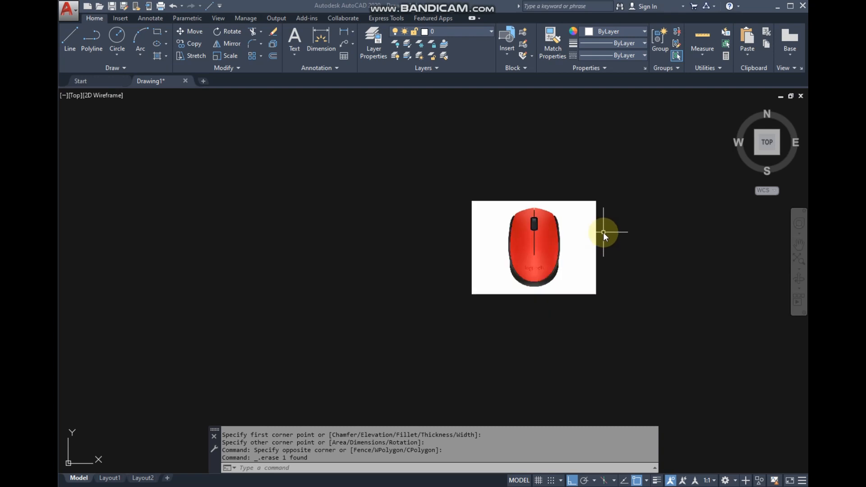
{"action": "scroll", "coordinate": [603, 231], "scroll_direction": "up", "scroll_amount": 4}
{"action": "scroll", "coordinate": [607, 231], "scroll_direction": "up", "scroll_amount": 2}
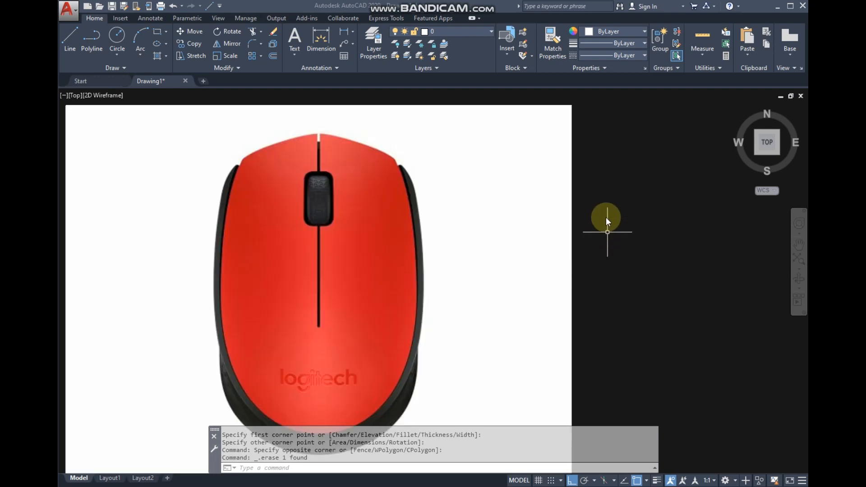
{"action": "scroll", "coordinate": [607, 210], "scroll_direction": "down", "scroll_amount": 2}
{"action": "scroll", "coordinate": [606, 212], "scroll_direction": "up", "scroll_amount": 2}
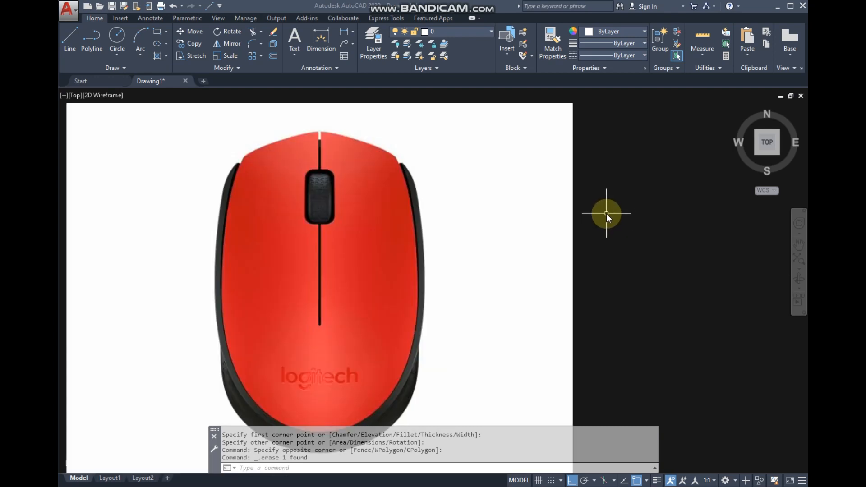
{"action": "scroll", "coordinate": [607, 213], "scroll_direction": "down", "scroll_amount": 2}
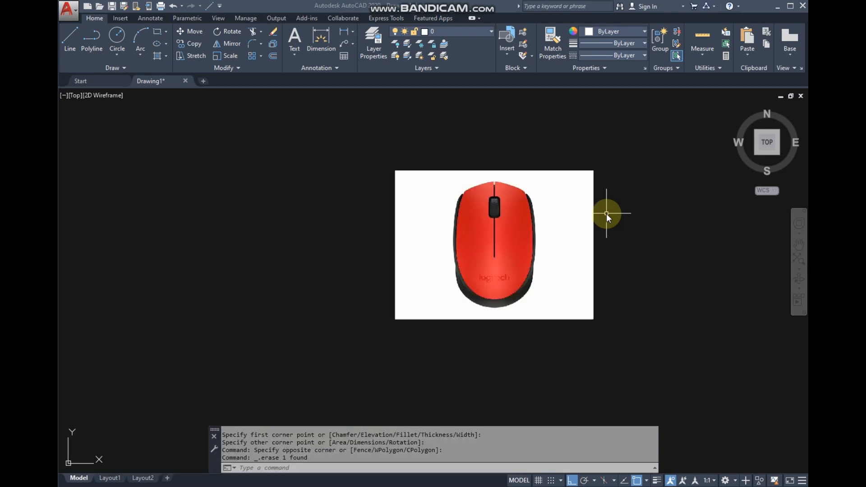
{"action": "scroll", "coordinate": [606, 213], "scroll_direction": "up", "scroll_amount": 3}
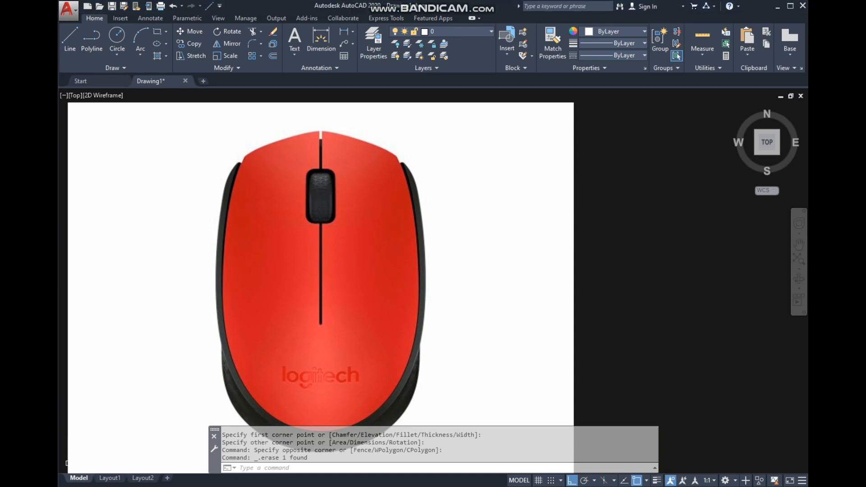
{"action": "mouse_move", "coordinate": [628, 228]}
{"action": "middle_mouse_down"}
{"action": "mouse_move", "coordinate": [520, 222]}
{"action": "mouse_move", "coordinate": [452, 195]}
{"action": "middle_mouse_up"}
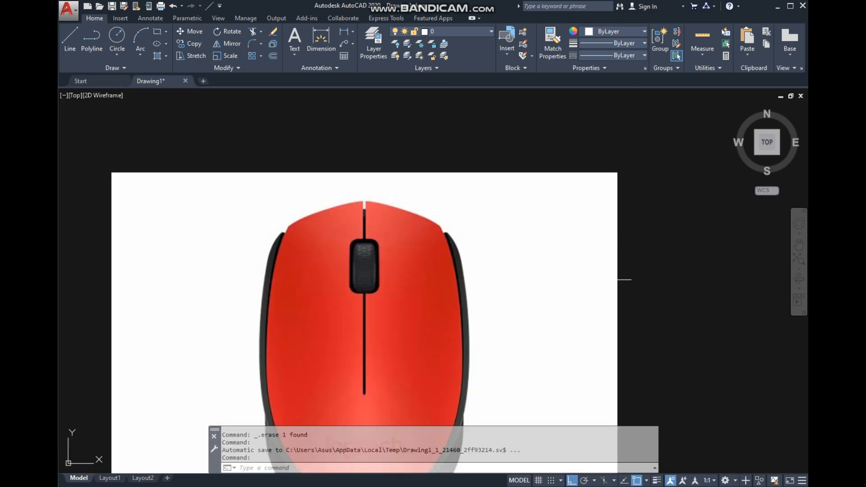
{"action": "middle_click_drag", "start_coordinate": [637, 271], "coordinate": [658, 162]}
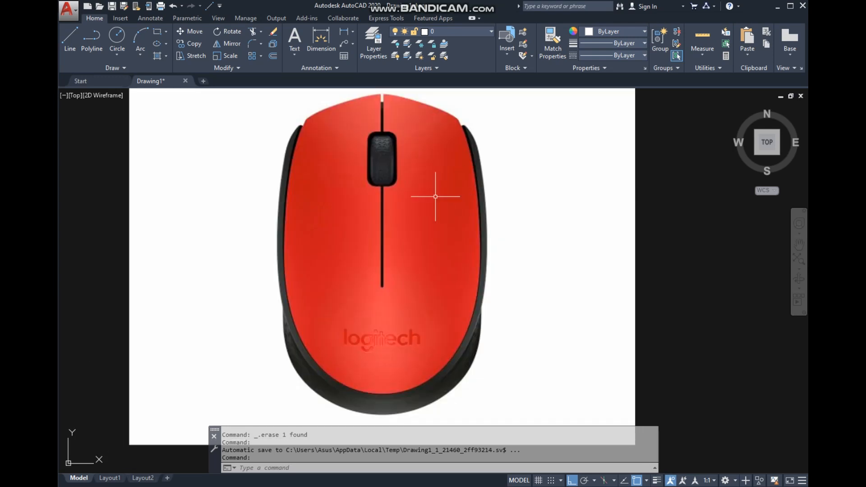
{"action": "scroll", "coordinate": [437, 195], "scroll_direction": "down", "scroll_amount": 2}
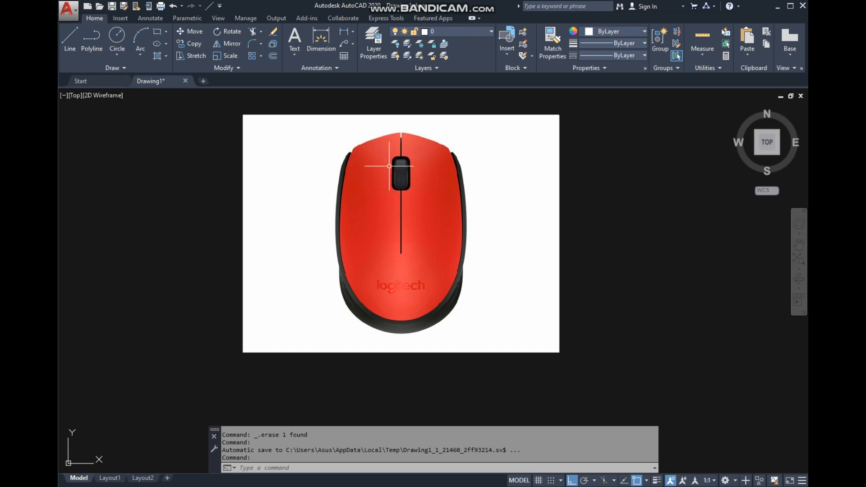
{"action": "middle_click_drag", "start_coordinate": [612, 191], "coordinate": [561, 221]}
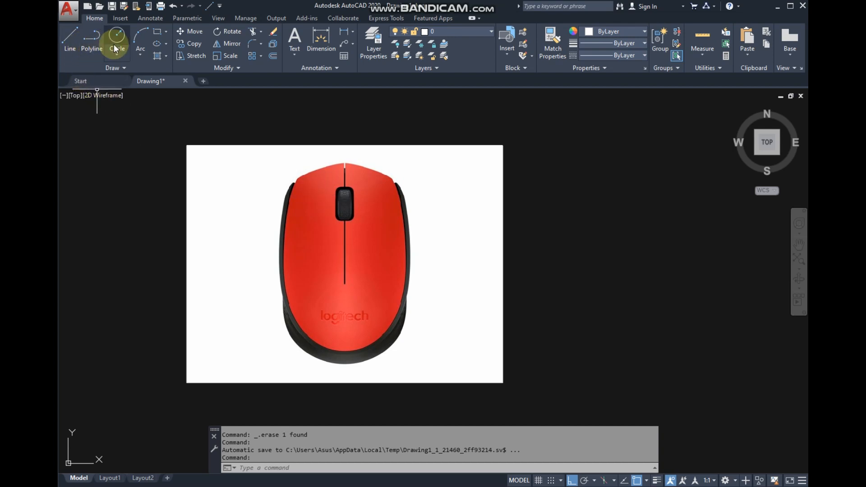
Draw a rectangle in the empty space to the right of the mouse picture.
{"action": "left_click", "coordinate": [158, 32]}
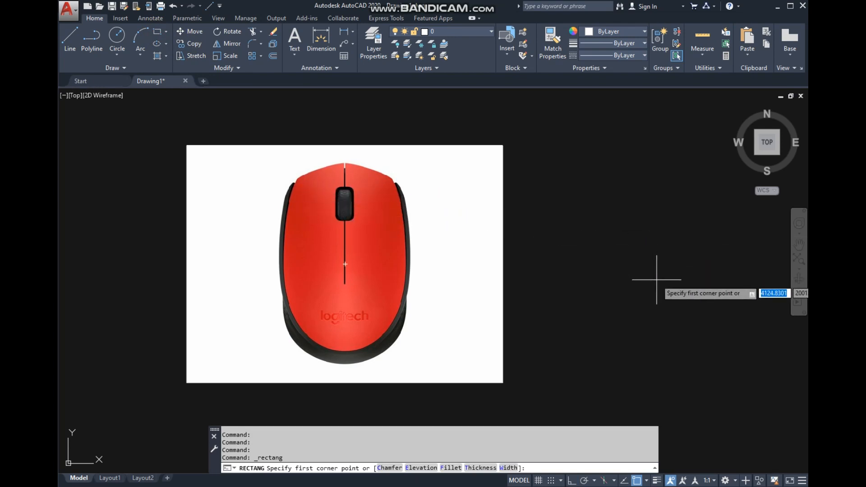
{"action": "left_click", "coordinate": [682, 305]}
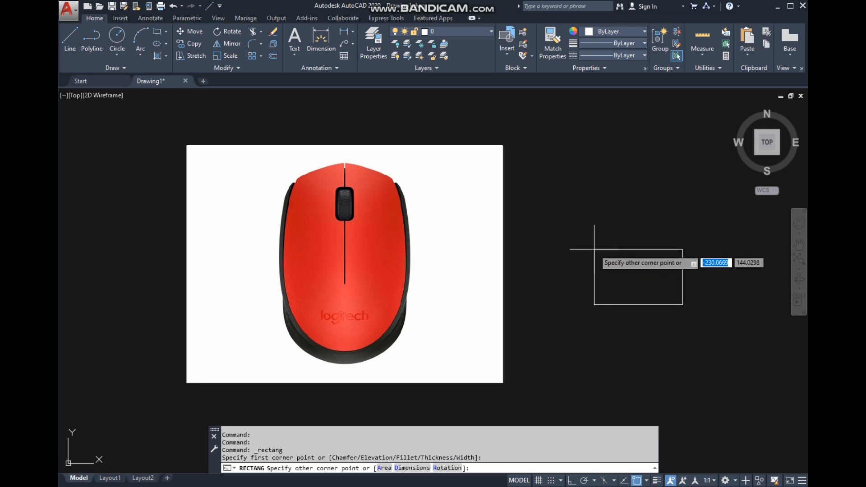
{"action": "left_click", "coordinate": [553, 209]}
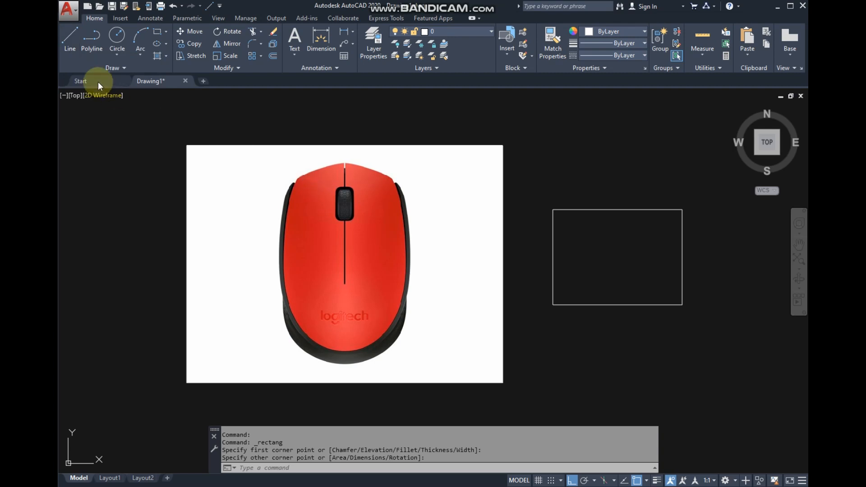
Draw a single horizontal line above the rectangle, starting between the mouse picture and the rectangle's left edge.
{"action": "left_click", "coordinate": [71, 39]}
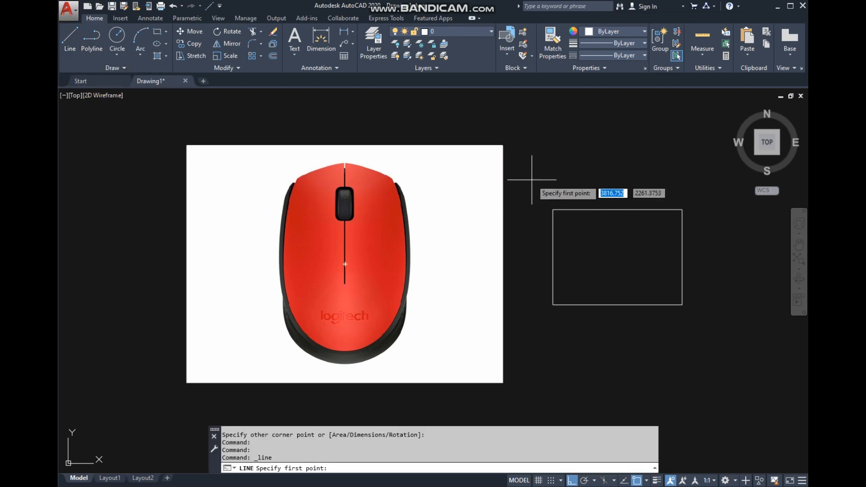
{"action": "left_click", "coordinate": [520, 172]}
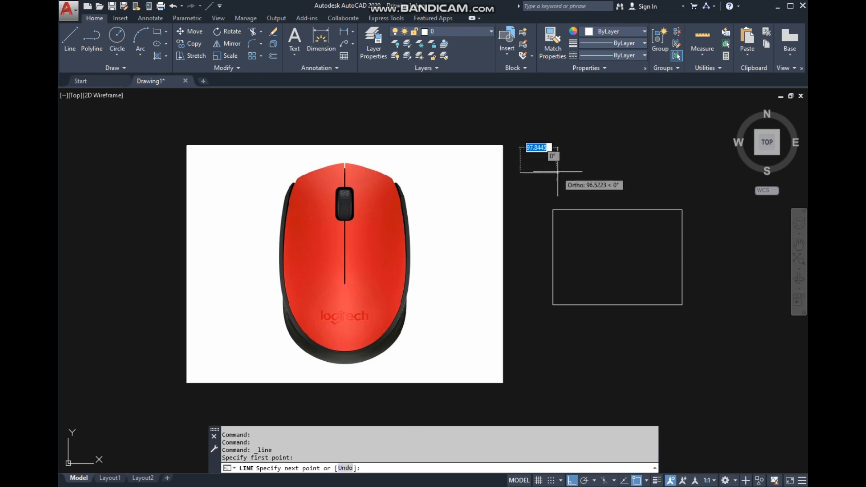
{"action": "left_click", "coordinate": [595, 172]}
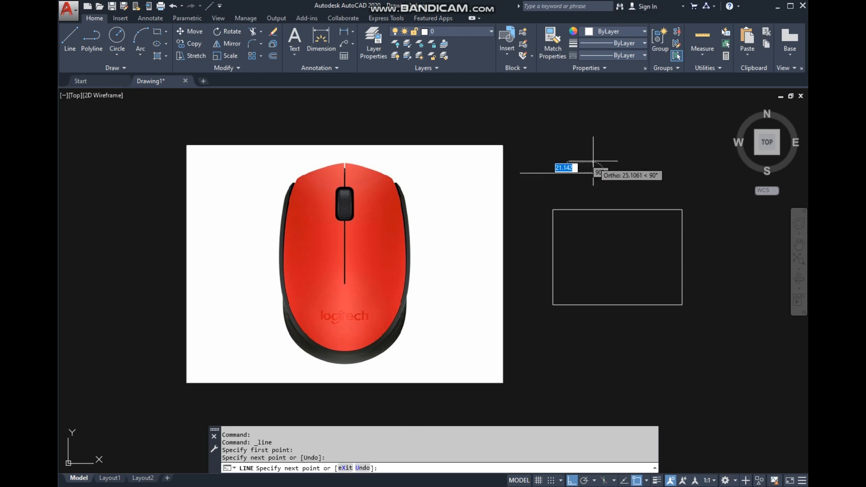
{"action": "right_click", "coordinate": [612, 179]}
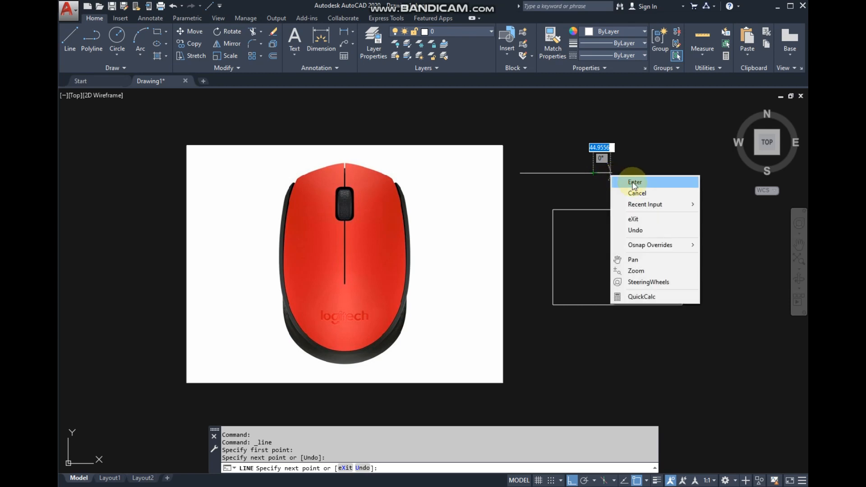
{"action": "left_click", "coordinate": [634, 182]}
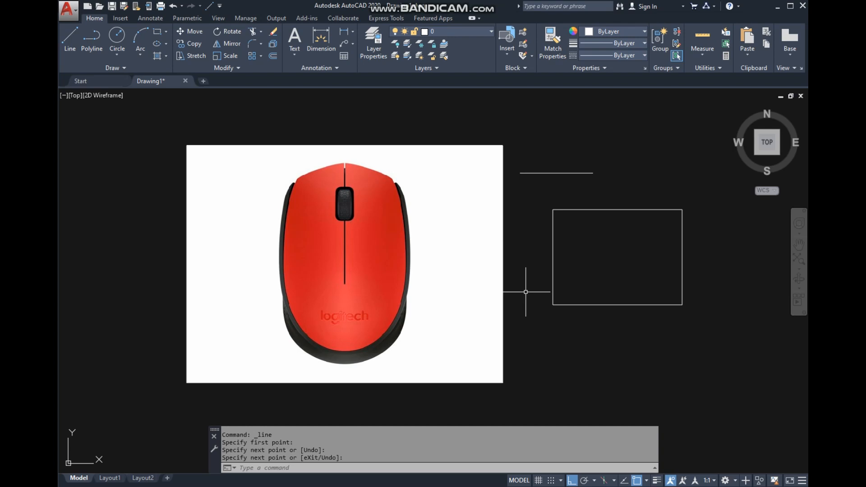
Erase the mouse picture, the horizontal line and the rectangle together.
{"action": "middle_click_drag", "start_coordinate": [530, 266], "coordinate": [591, 263]}
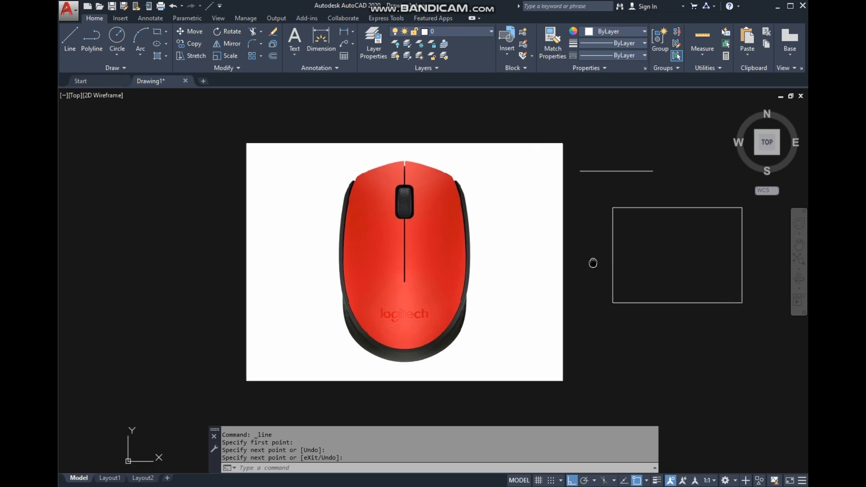
{"action": "left_click", "coordinate": [752, 369]}
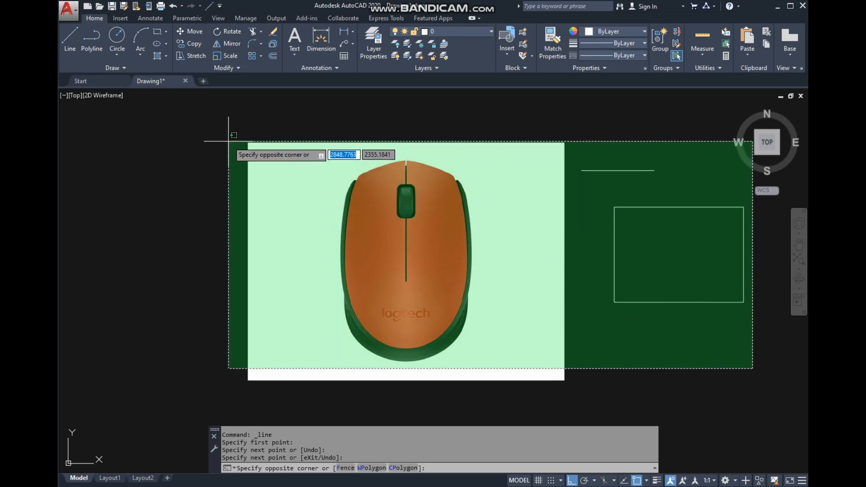
{"action": "left_click", "coordinate": [205, 120]}
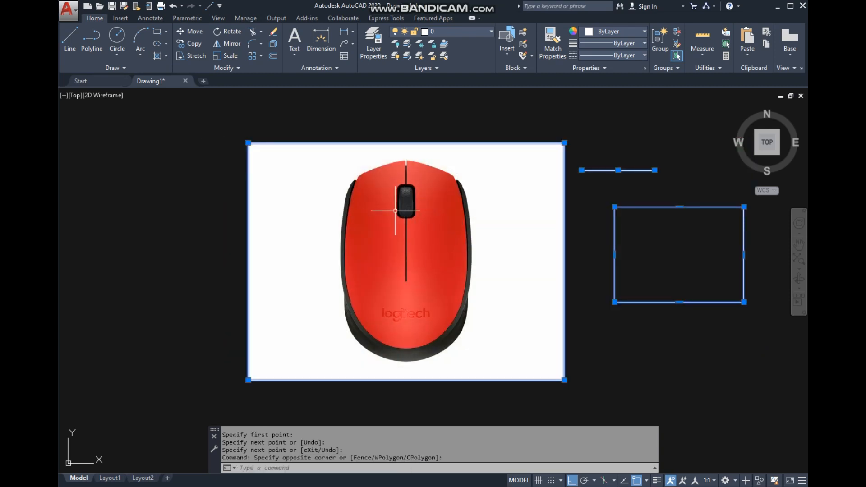
{"action": "key", "text": "Delete"}
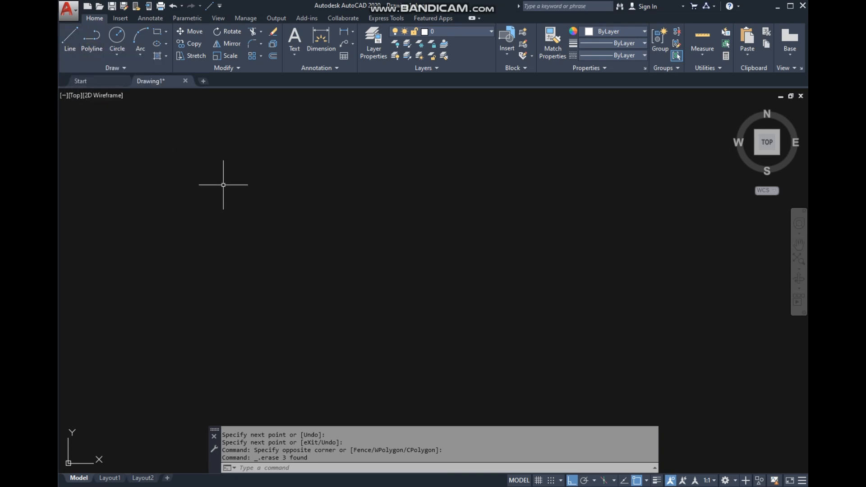
Draw a long continuous chain of horizontal and vertical line segments of arbitrary lengths across the empty drawing area.
{"action": "left_click", "coordinate": [72, 49]}
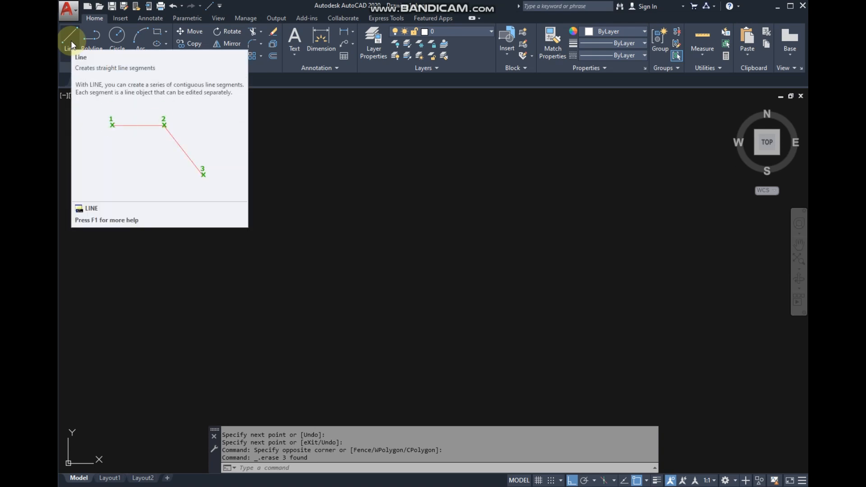
{"action": "left_click", "coordinate": [71, 40]}
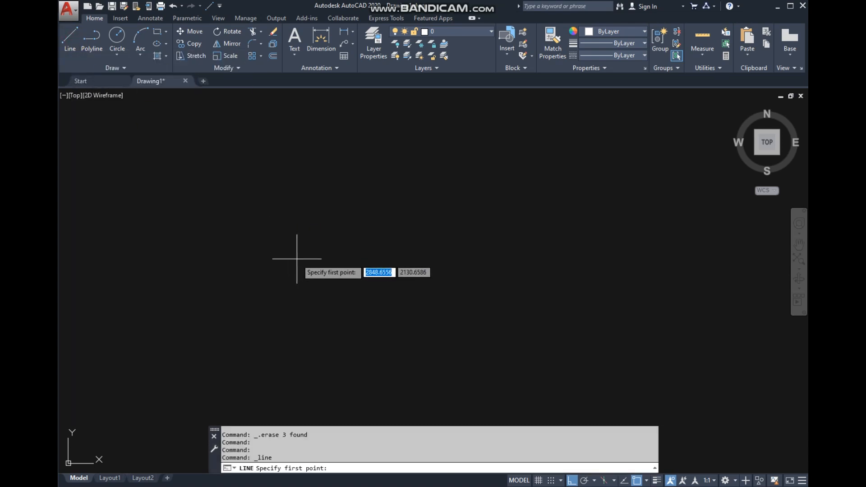
{"action": "left_click", "coordinate": [310, 293]}
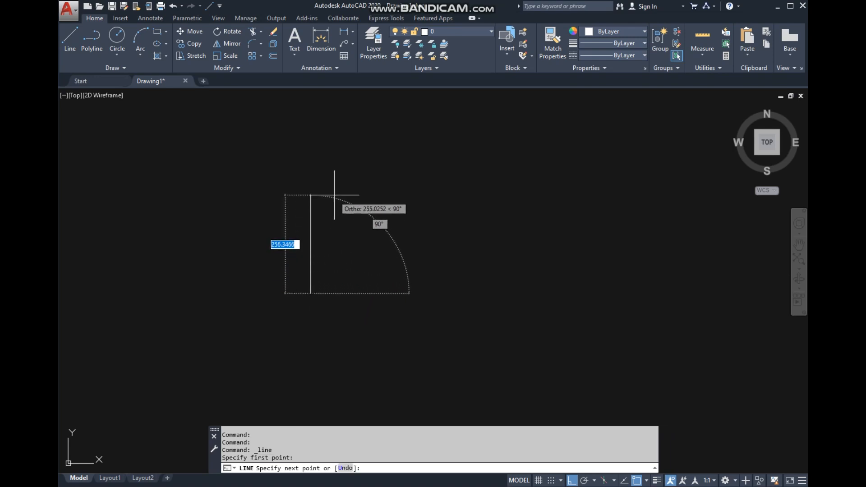
{"action": "left_click", "coordinate": [311, 195]}
{"action": "left_click", "coordinate": [408, 195]}
{"action": "left_click", "coordinate": [409, 321]}
{"action": "left_click", "coordinate": [553, 323]}
{"action": "left_click", "coordinate": [554, 174]}
{"action": "left_click", "coordinate": [650, 167]}
{"action": "left_click", "coordinate": [648, 361]}
{"action": "left_click", "coordinate": [323, 360]}
{"action": "left_click", "coordinate": [338, 287]}
{"action": "left_click", "coordinate": [386, 287]}
{"action": "left_click", "coordinate": [340, 235]}
{"action": "right_click", "coordinate": [331, 234]}
{"action": "left_click", "coordinate": [340, 241]}
Erase the whole chain of line segments at once.
{"action": "left_click_drag", "start_coordinate": [673, 373], "coordinate": [271, 146]}
{"action": "key", "text": "Delete"}
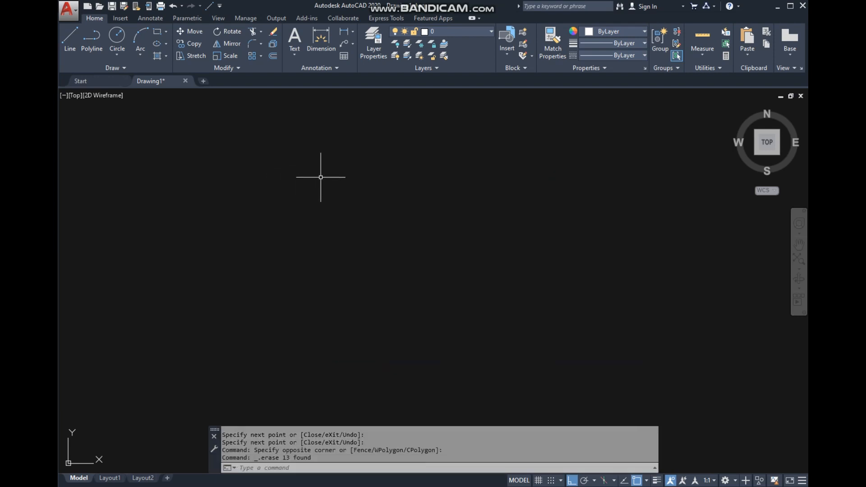
Draw an L-shaped pair of lines: a horizontal one 20 units long to the right, followed by a vertical one 10 units up.
{"action": "left_click", "coordinate": [74, 40]}
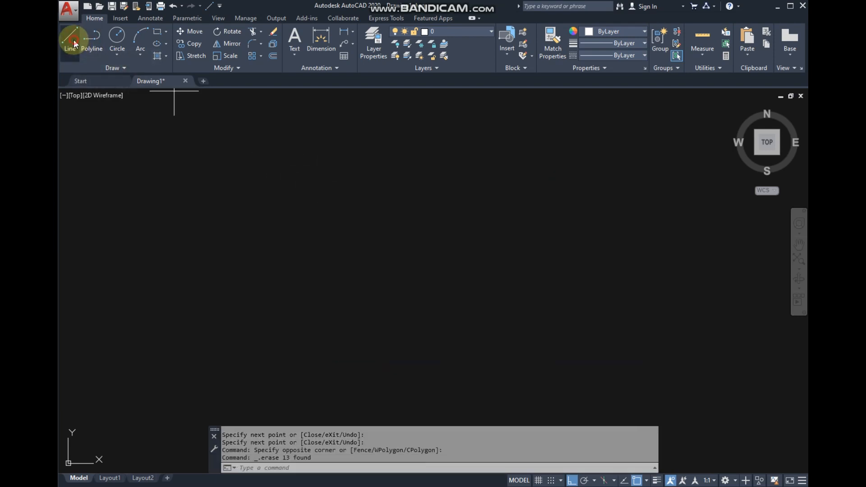
{"action": "left_click", "coordinate": [384, 292]}
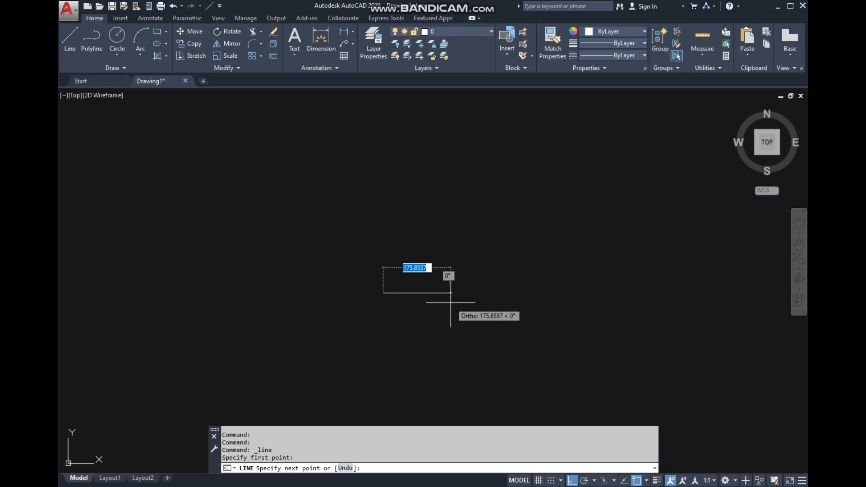
{"action": "type", "text": "20"}
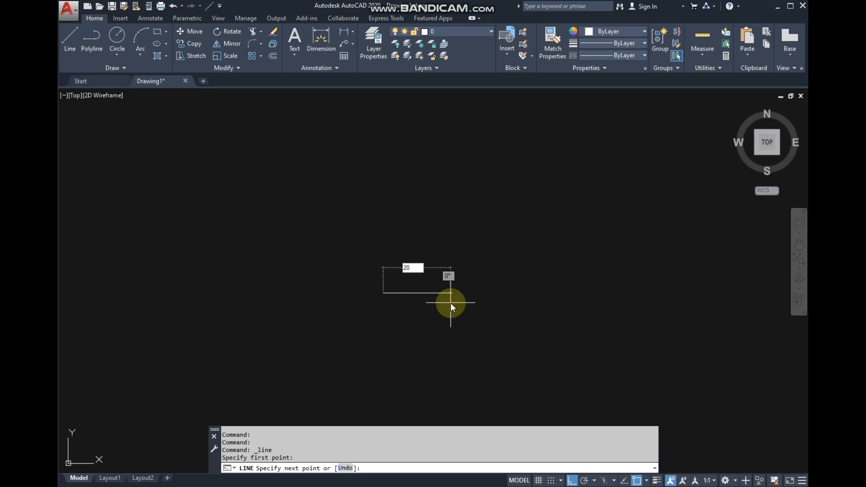
{"action": "key", "text": "Return"}
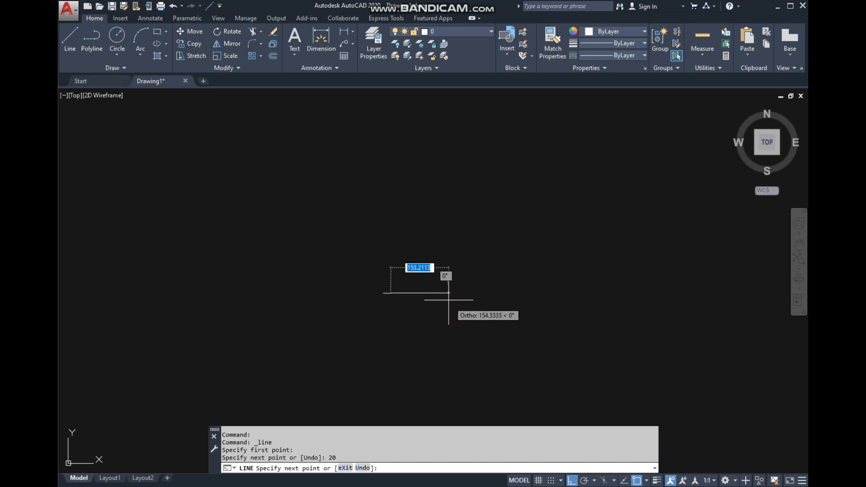
{"action": "scroll", "coordinate": [387, 283], "scroll_direction": "up", "scroll_amount": 8}
{"action": "scroll", "coordinate": [406, 363], "scroll_direction": "up", "scroll_amount": 6}
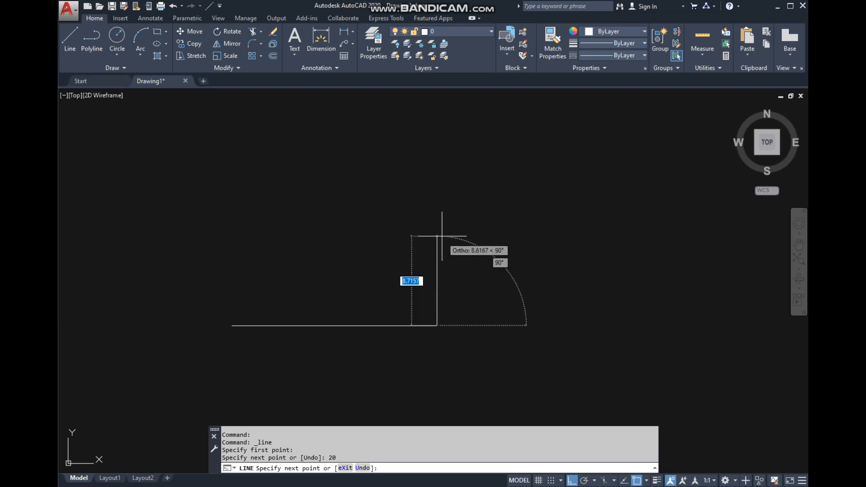
{"action": "type", "text": "10"}
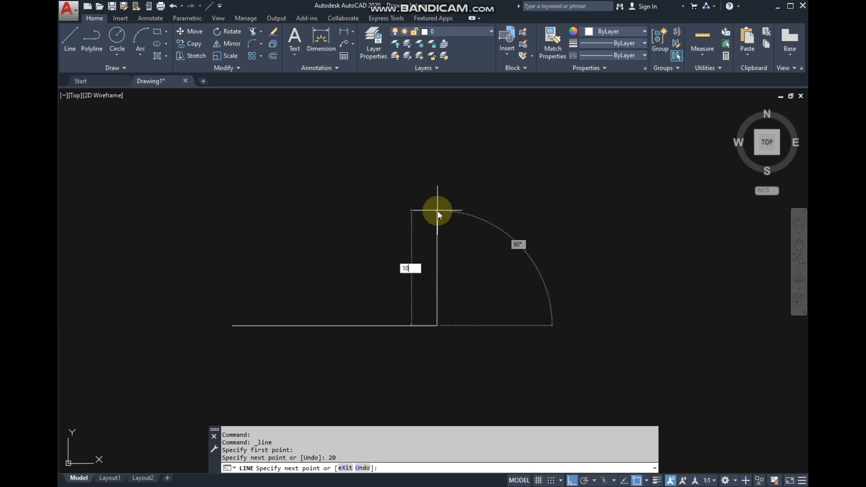
{"action": "key", "text": "Return"}
{"action": "right_click", "coordinate": [337, 215]}
{"action": "left_click", "coordinate": [351, 222]}
Check the lengths of the L-shaped pair of lines with the Quick measure tool.
{"action": "left_click", "coordinate": [703, 33]}
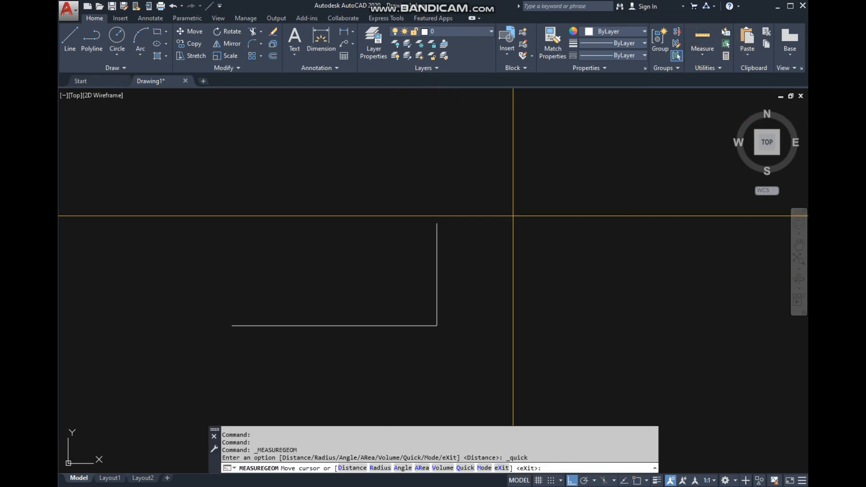
{"action": "key", "text": "Escape"}
{"action": "mouse_move", "coordinate": [501, 234]}
{"action": "middle_mouse_down"}
{"action": "mouse_move", "coordinate": [571, 233]}
{"action": "mouse_move", "coordinate": [547, 238]}
{"action": "middle_mouse_up"}
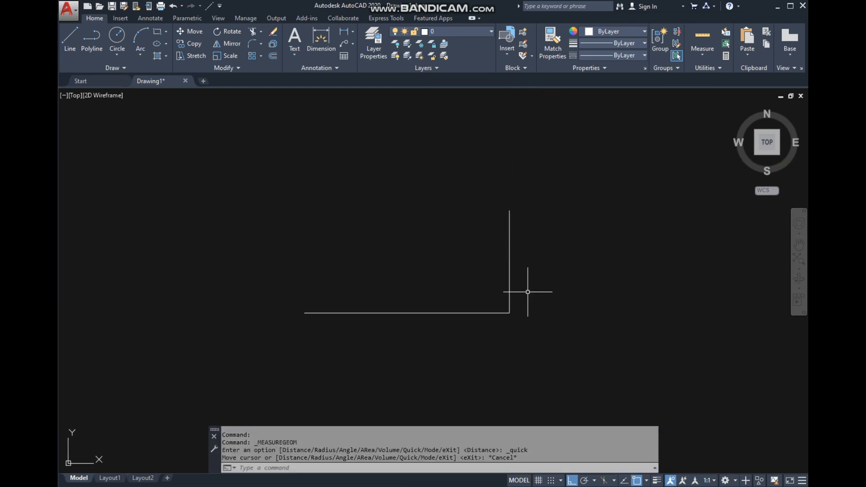
Erase the horizontal and vertical lines of the L shape together.
{"action": "left_click", "coordinate": [564, 352]}
{"action": "left_click", "coordinate": [466, 278]}
{"action": "key", "text": "Delete"}
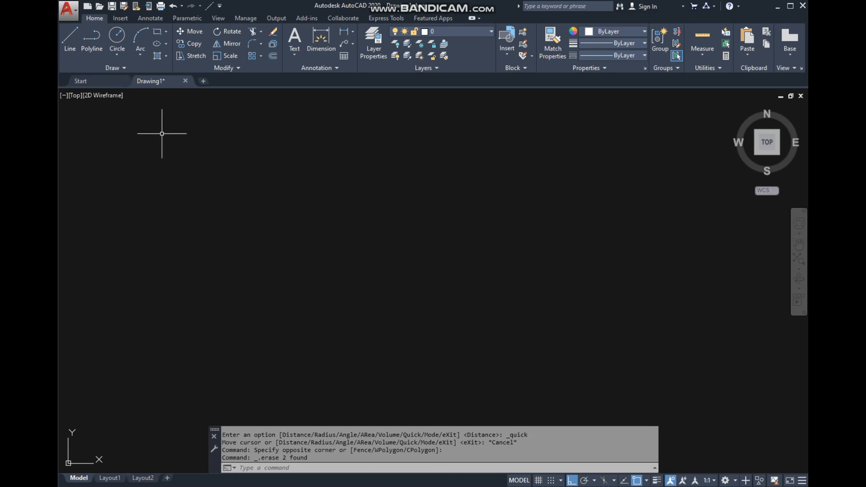
Draw a continuous stepped polyline of eleven horizontal and vertical segments of arbitrary lengths across the drawing area.
{"action": "left_click", "coordinate": [98, 46]}
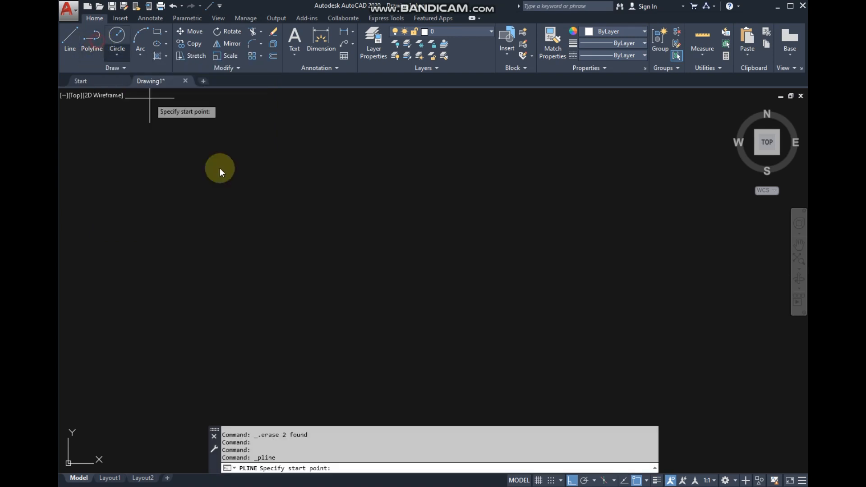
{"action": "left_click", "coordinate": [281, 224]}
{"action": "left_click", "coordinate": [427, 224]}
{"action": "left_click", "coordinate": [428, 150]}
{"action": "left_click", "coordinate": [523, 150]}
{"action": "left_click", "coordinate": [523, 258]}
{"action": "left_click", "coordinate": [403, 258]}
{"action": "left_click", "coordinate": [403, 362]}
{"action": "left_click", "coordinate": [510, 362]}
{"action": "left_click", "coordinate": [511, 296]}
{"action": "left_click", "coordinate": [616, 296]}
{"action": "left_click", "coordinate": [617, 174]}
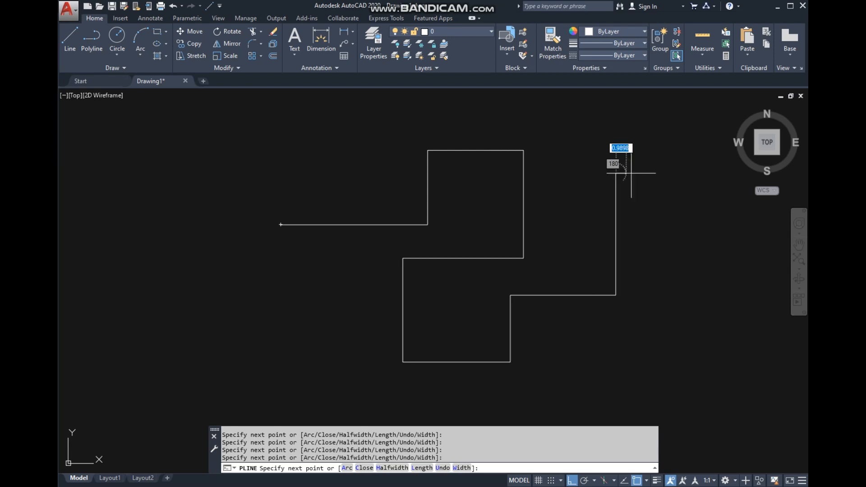
{"action": "left_click", "coordinate": [663, 174]}
{"action": "right_click", "coordinate": [664, 174]}
{"action": "left_click", "coordinate": [681, 180]}
Select the polyline by crossing only one of its segments to see how much is selected, and clear the selection.
{"action": "left_click", "coordinate": [638, 219]}
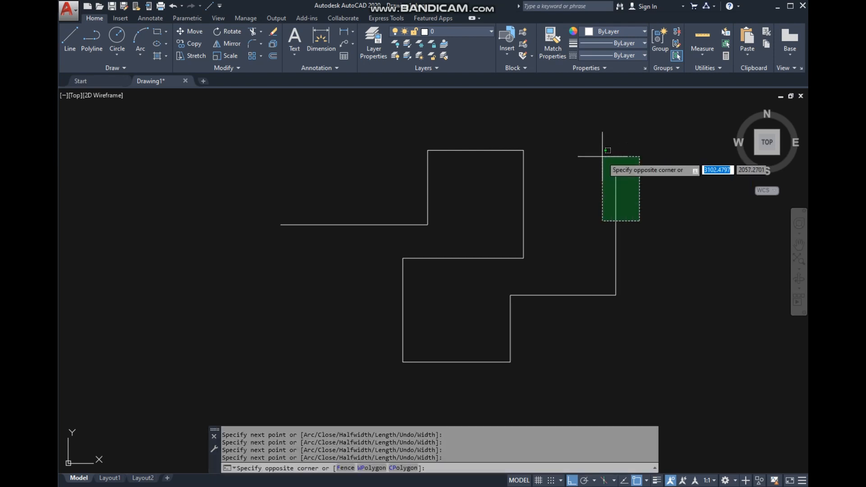
{"action": "left_click", "coordinate": [611, 189]}
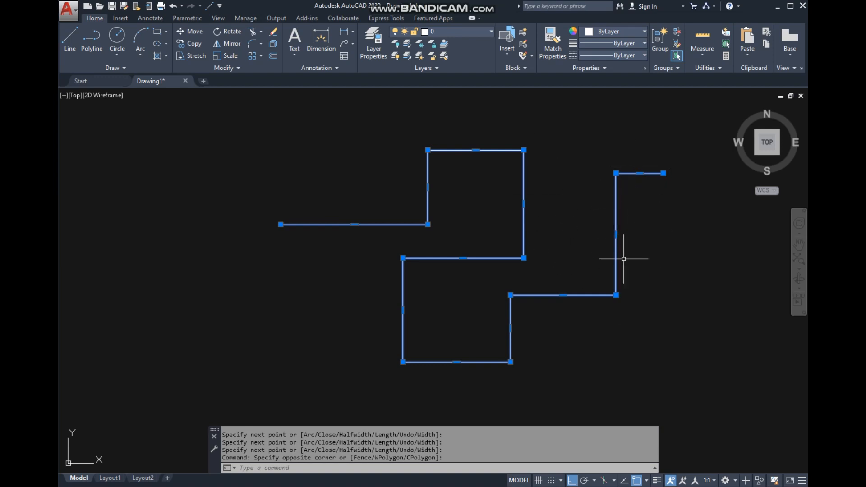
{"action": "key", "text": "Escape"}
Erase the entire polyline by selecting it through a few of its segments.
{"action": "left_click", "coordinate": [661, 330]}
{"action": "left_click", "coordinate": [541, 254]}
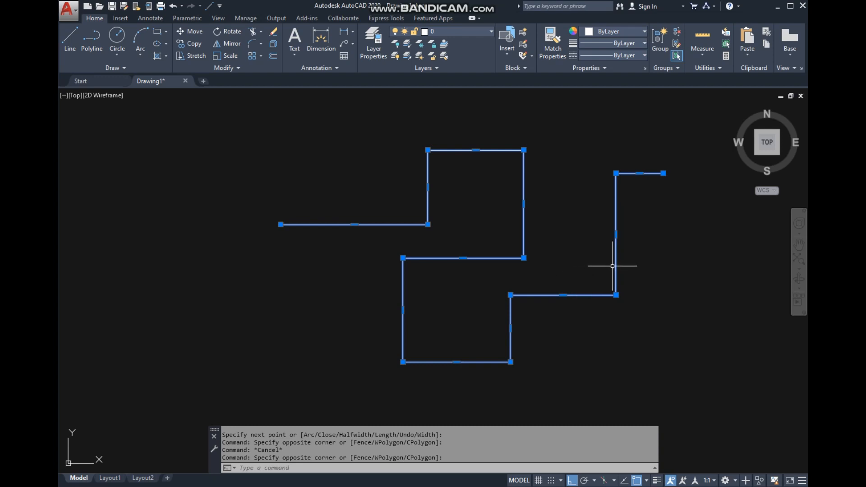
{"action": "key", "text": "Delete"}
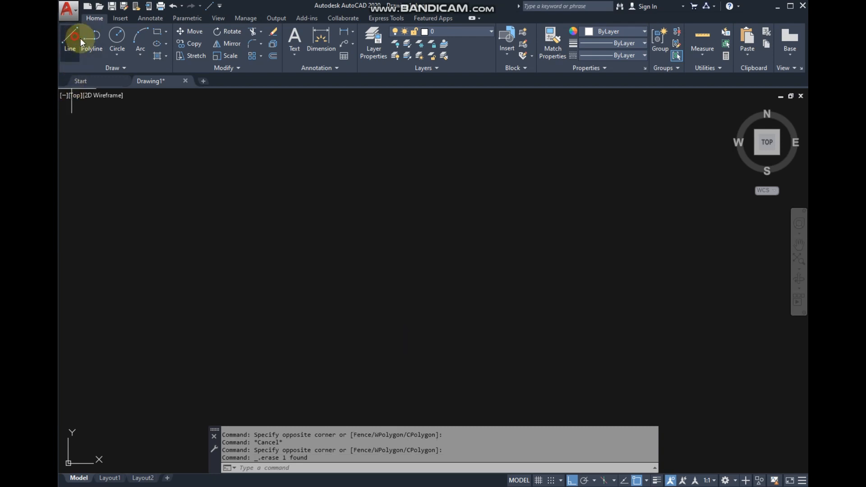
Draw two connected line segments, a horizontal one to the right followed by a vertical one down from its end.
{"action": "left_click", "coordinate": [74, 37]}
{"action": "left_click", "coordinate": [343, 213]}
{"action": "left_click", "coordinate": [441, 212]}
{"action": "left_click", "coordinate": [443, 293]}
{"action": "key", "text": "Return"}
Select the two connected lines individually and together to compare them with a polyline, and clear the selection.
{"action": "left_click", "coordinate": [473, 280]}
{"action": "left_click", "coordinate": [406, 243]}
{"action": "left_click", "coordinate": [404, 244]}
{"action": "left_click", "coordinate": [373, 190]}
{"action": "key", "text": "Escape"}
{"action": "left_click", "coordinate": [474, 271]}
{"action": "left_click", "coordinate": [393, 240]}
{"action": "left_click", "coordinate": [551, 333]}
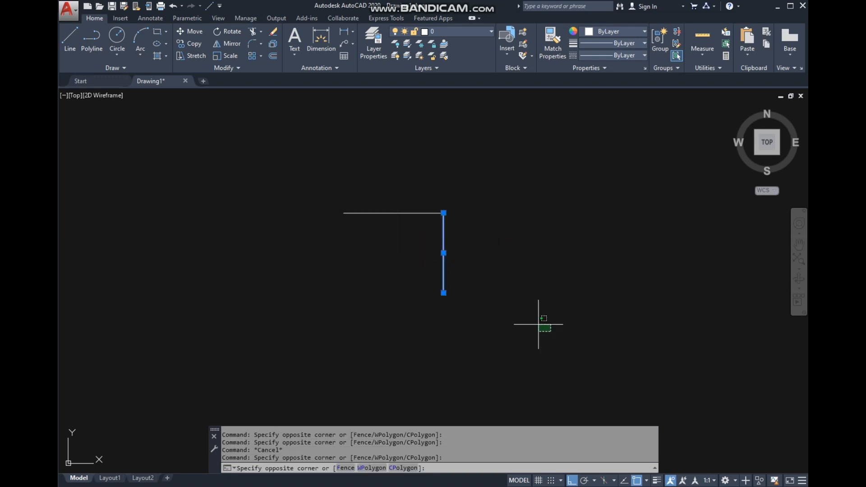
{"action": "left_click", "coordinate": [327, 176]}
{"action": "left_click", "coordinate": [507, 281]}
{"action": "left_click", "coordinate": [501, 233]}
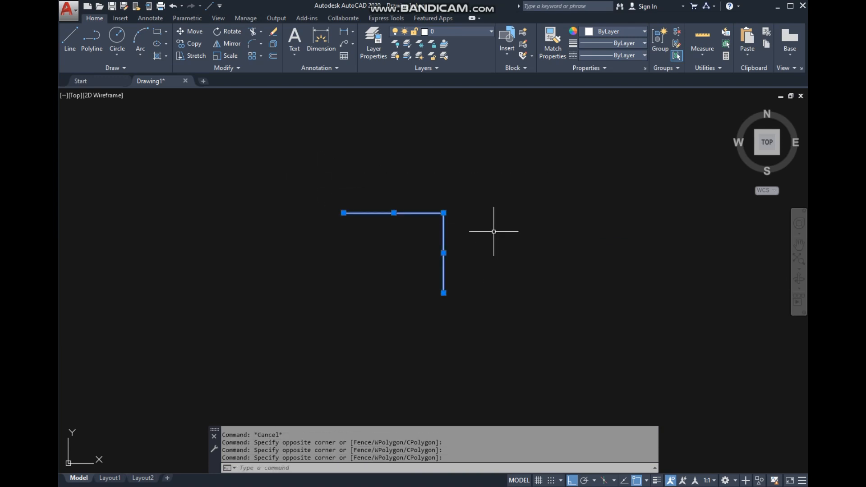
{"action": "key", "text": "Escape"}
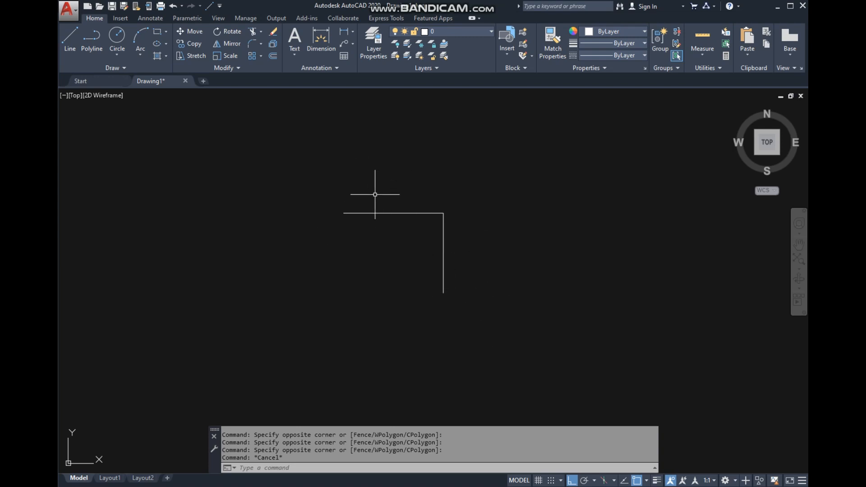
Select both connected lines with a crossing window and remove them with the Erase command.
{"action": "left_click", "coordinate": [497, 308]}
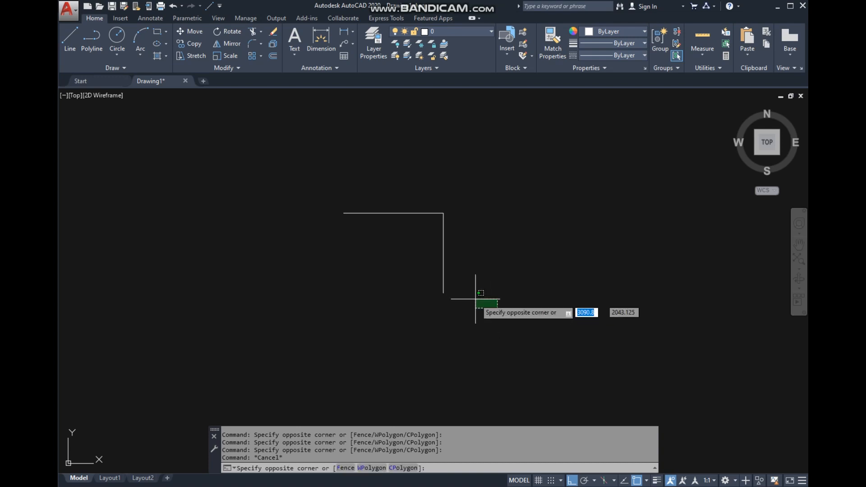
{"action": "left_click", "coordinate": [311, 188]}
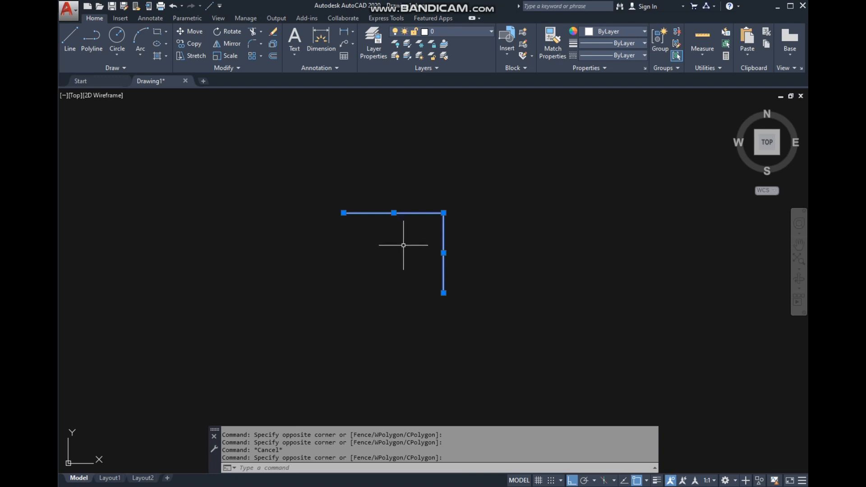
{"action": "left_click", "coordinate": [273, 34]}
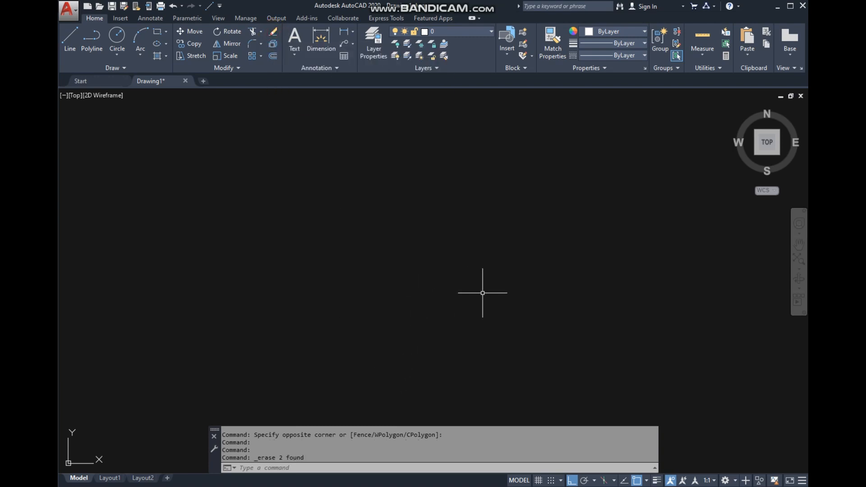
Draw a circle of radius 3 near the middle of the drawing area.
{"action": "middle_click_drag", "start_coordinate": [323, 200], "coordinate": [396, 226]}
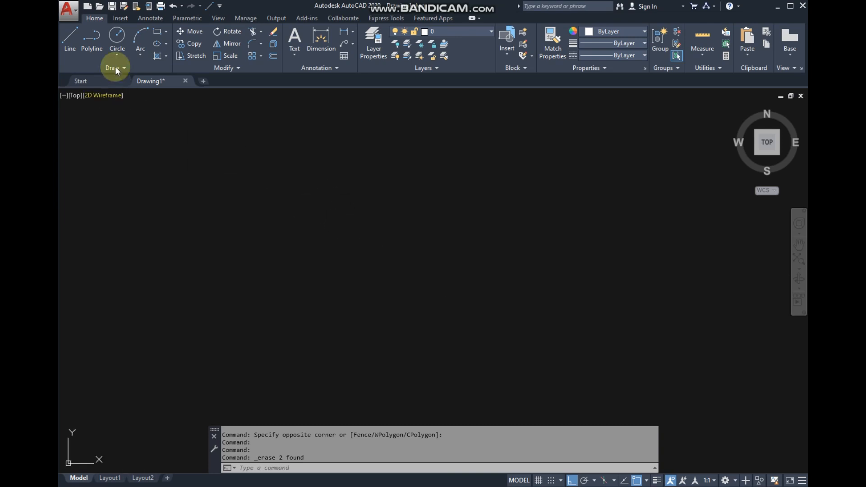
{"action": "left_click", "coordinate": [116, 36]}
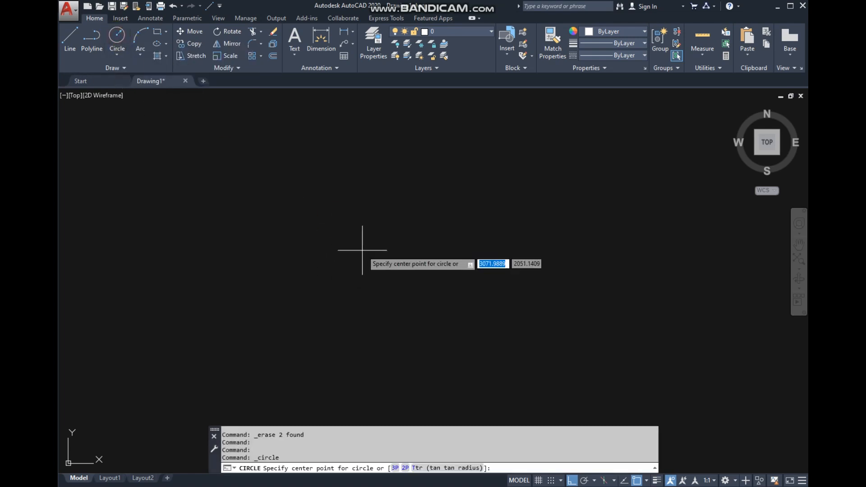
{"action": "left_click", "coordinate": [437, 286]}
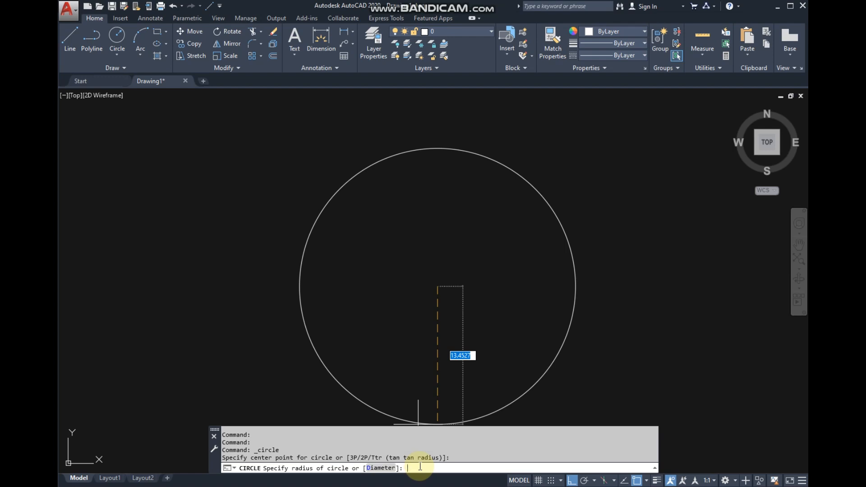
{"action": "type", "text": "3"}
{"action": "key", "text": "Return"}
Check the radius of the circle with the Quick measure tool.
{"action": "scroll", "coordinate": [413, 251], "scroll_direction": "up", "scroll_amount": 6}
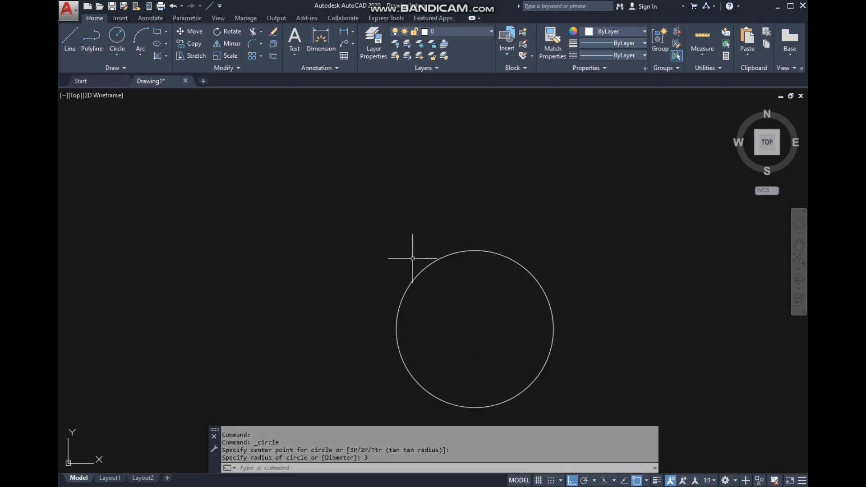
{"action": "middle_click_drag", "start_coordinate": [537, 329], "coordinate": [496, 199]}
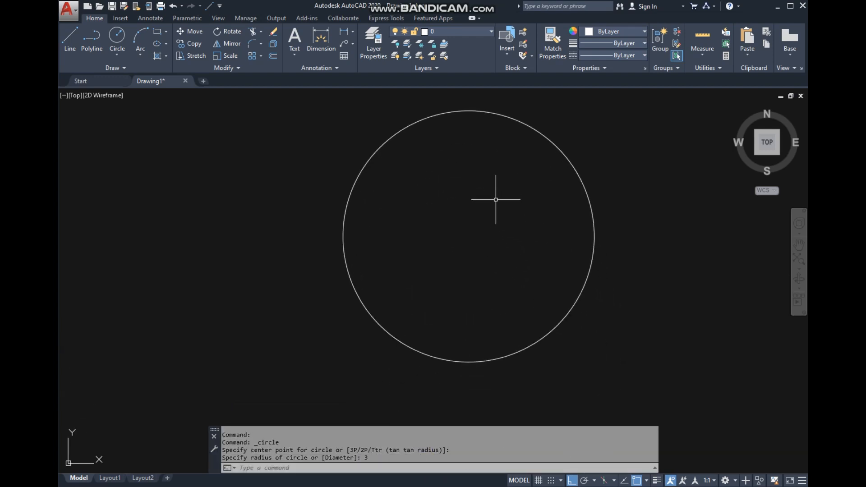
{"action": "left_click", "coordinate": [703, 36]}
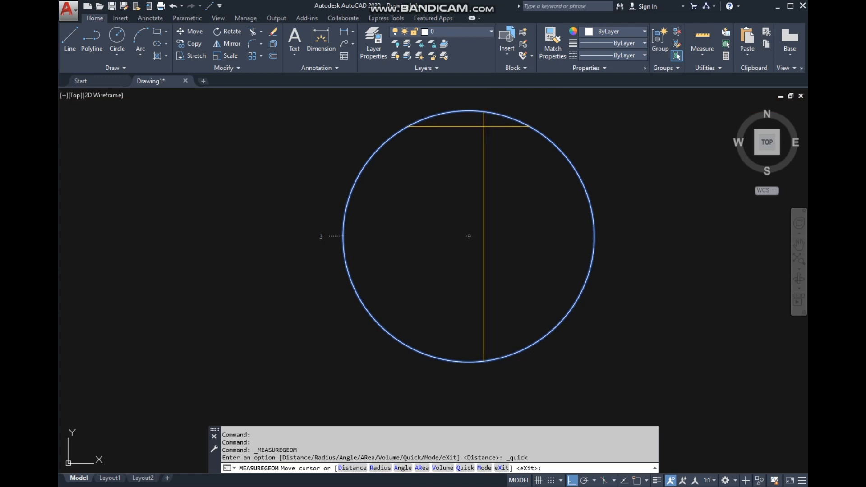
{"action": "key", "text": "Escape"}
{"action": "middle_click_drag", "start_coordinate": [588, 230], "coordinate": [569, 264]}
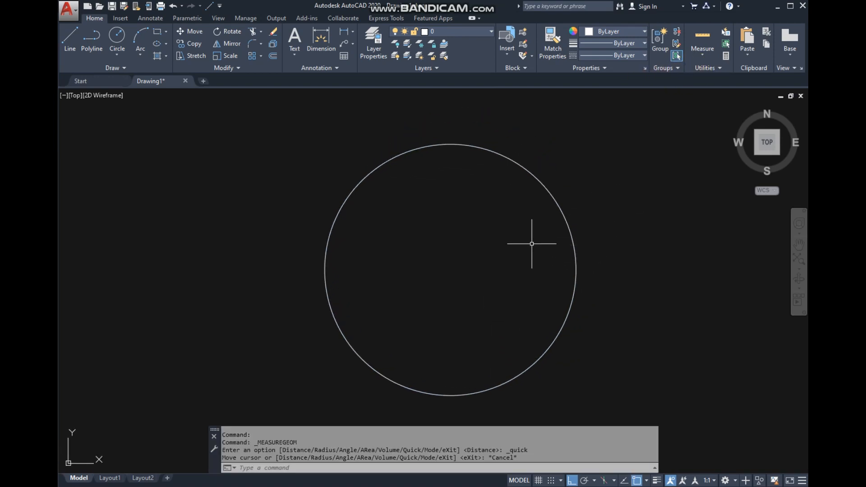
Draw a second circle beside the existing one using the Diameter option with a diameter of 6.
{"action": "middle_click_drag", "start_coordinate": [525, 294], "coordinate": [519, 291]}
{"action": "scroll", "coordinate": [381, 253], "scroll_direction": "down", "scroll_amount": 4}
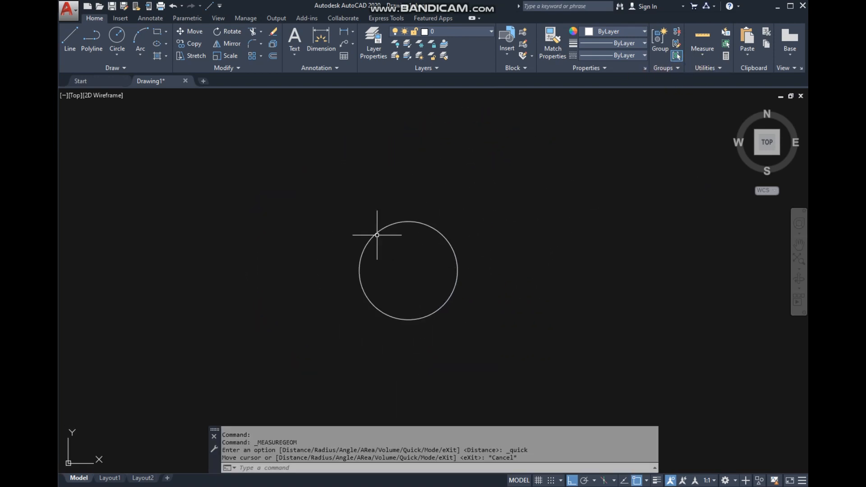
{"action": "left_click", "coordinate": [117, 37]}
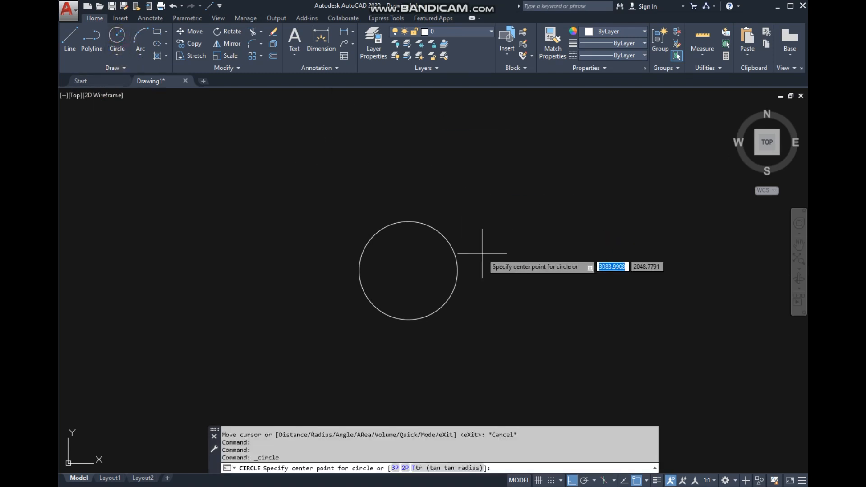
{"action": "left_click", "coordinate": [553, 310]}
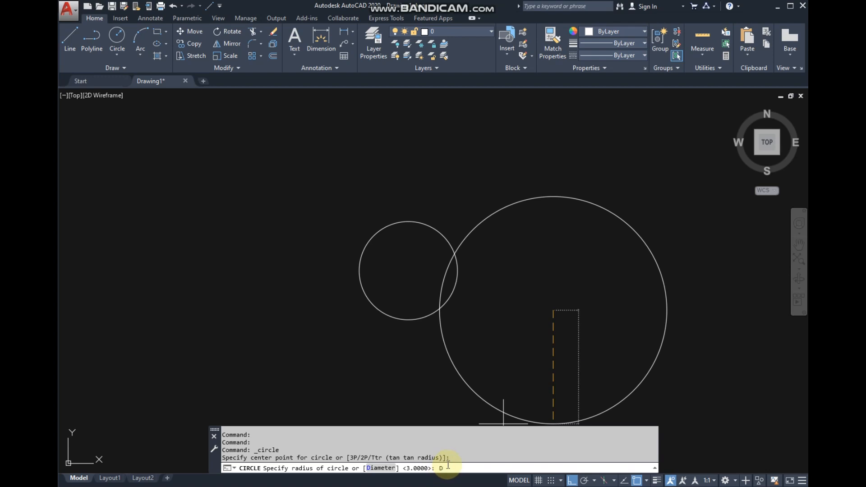
{"action": "key", "text": "Return"}
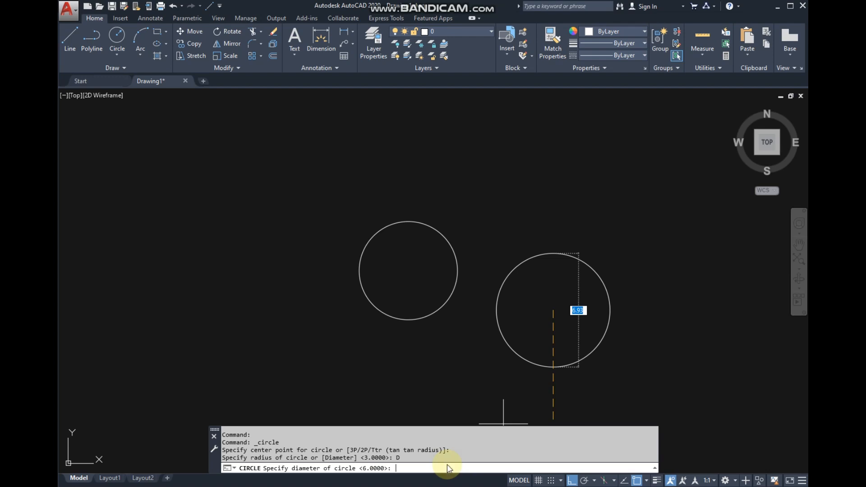
{"action": "key", "text": "Return"}
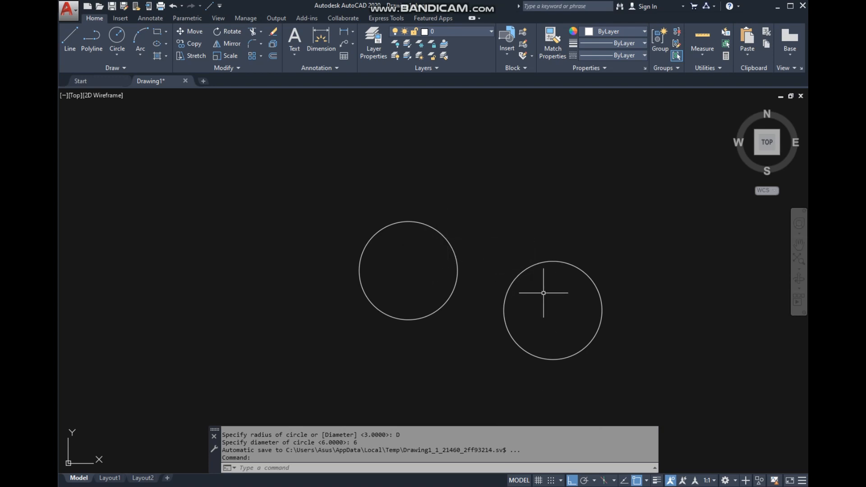
Select both circles with crossing windows and erase them.
{"action": "middle_click_drag", "start_coordinate": [555, 275], "coordinate": [542, 265]}
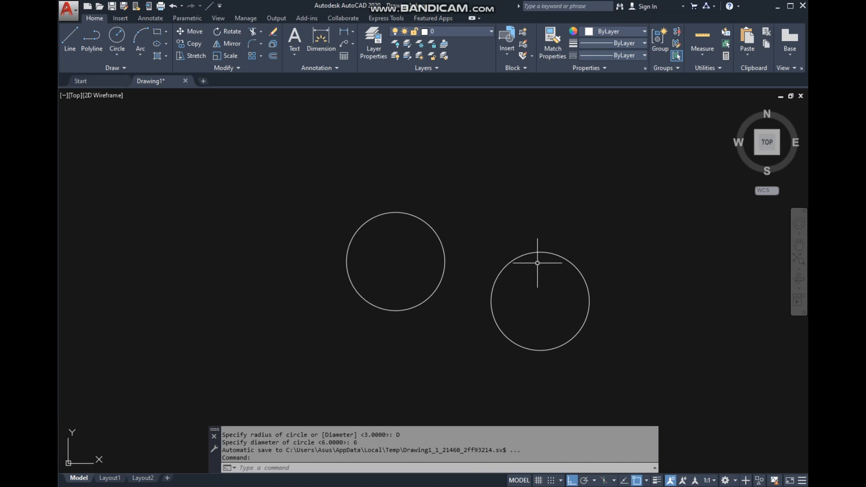
{"action": "left_click", "coordinate": [534, 306]}
{"action": "left_click", "coordinate": [421, 251]}
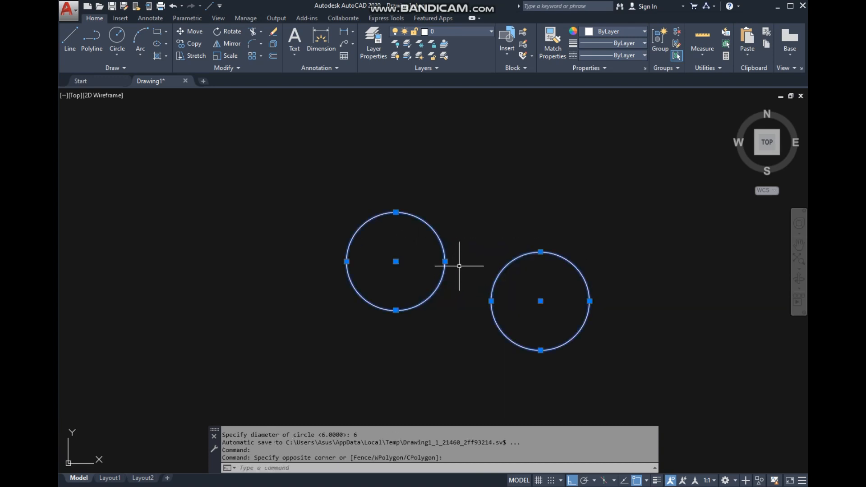
{"action": "left_click", "coordinate": [611, 347]}
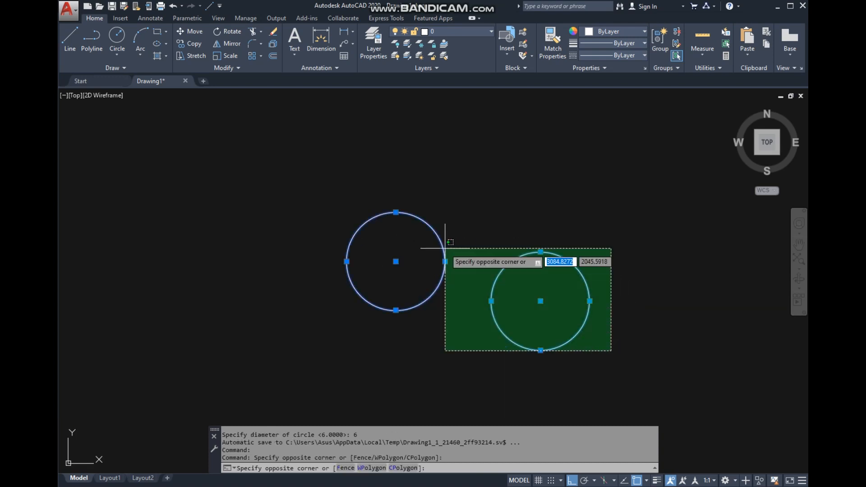
{"action": "left_click", "coordinate": [448, 251]}
{"action": "key", "text": "Delete"}
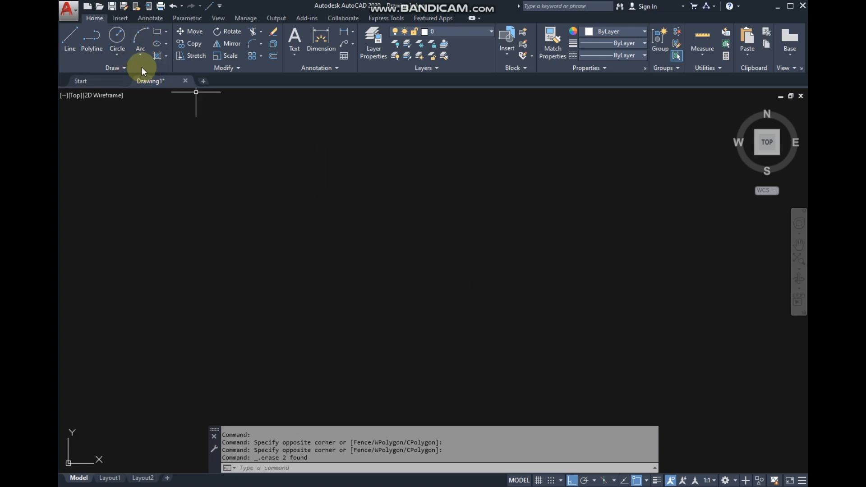
Draw an upward-bulging three-point arc near the middle of the drawing area, switching Ortho mode off before placing its second point.
{"action": "left_click", "coordinate": [142, 44]}
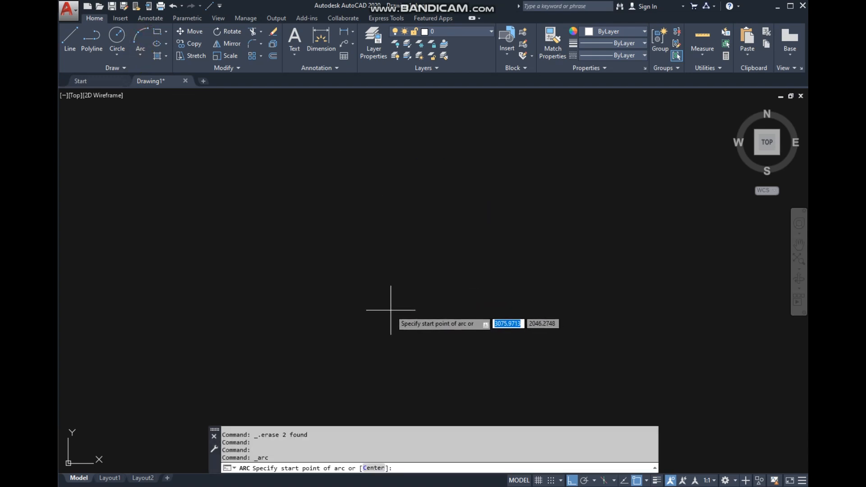
{"action": "left_click", "coordinate": [371, 322]}
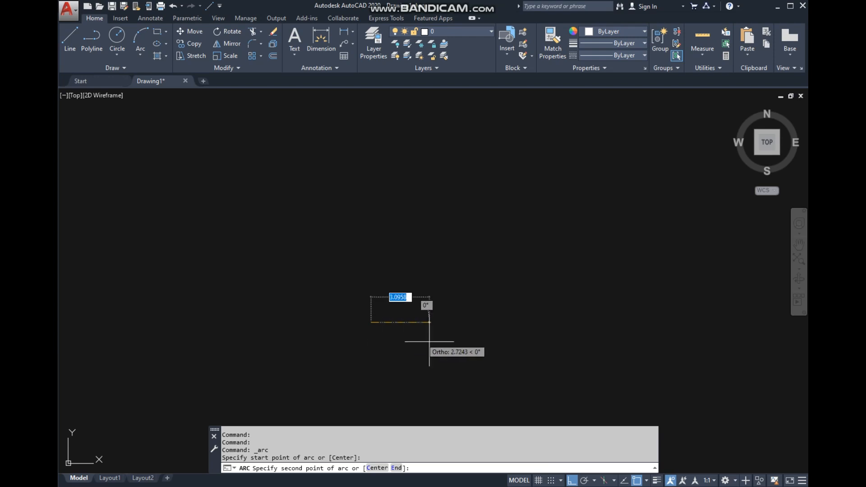
{"action": "left_click", "coordinate": [572, 482]}
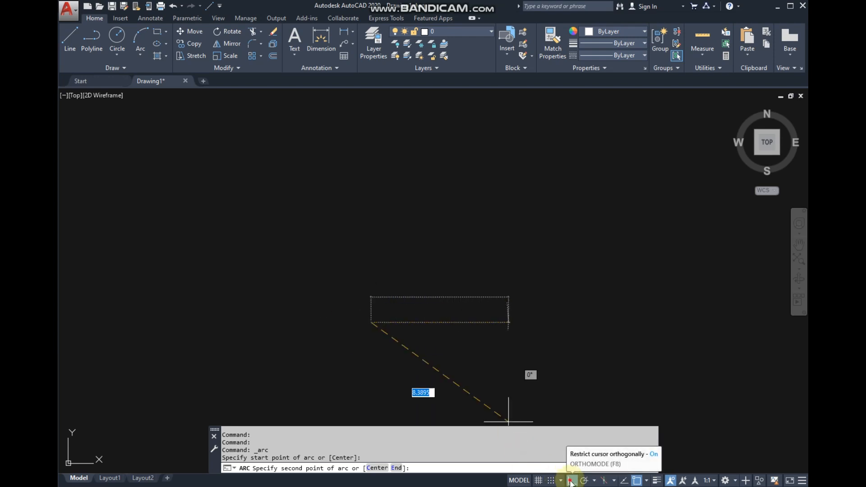
{"action": "left_click", "coordinate": [411, 282]}
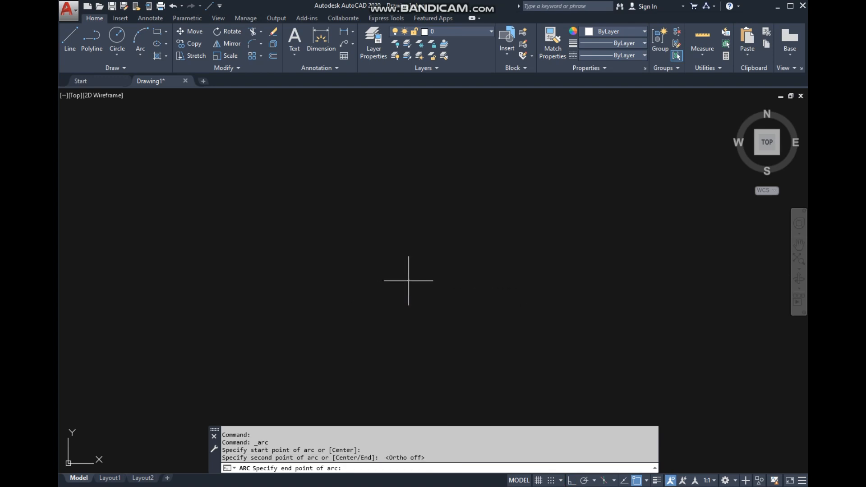
{"action": "left_click", "coordinate": [479, 325]}
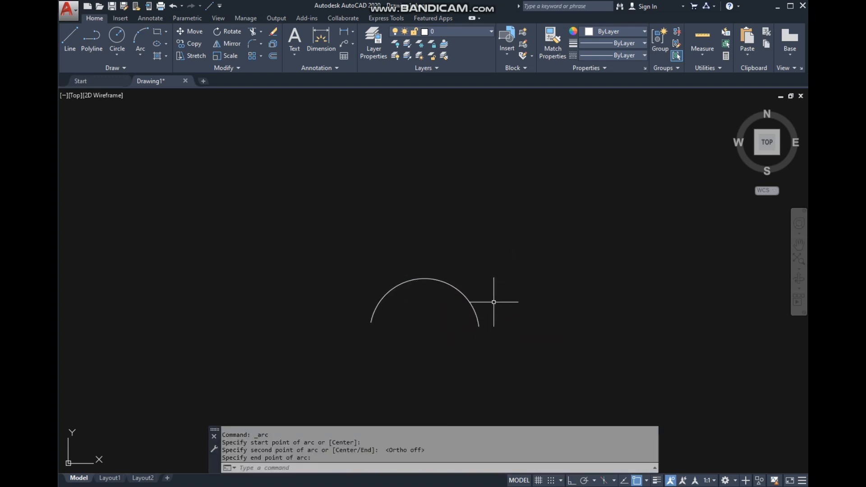
Select the arc with a crossing window and erase it.
{"action": "left_click", "coordinate": [494, 302]}
{"action": "left_click", "coordinate": [441, 284]}
{"action": "key", "text": "Delete"}
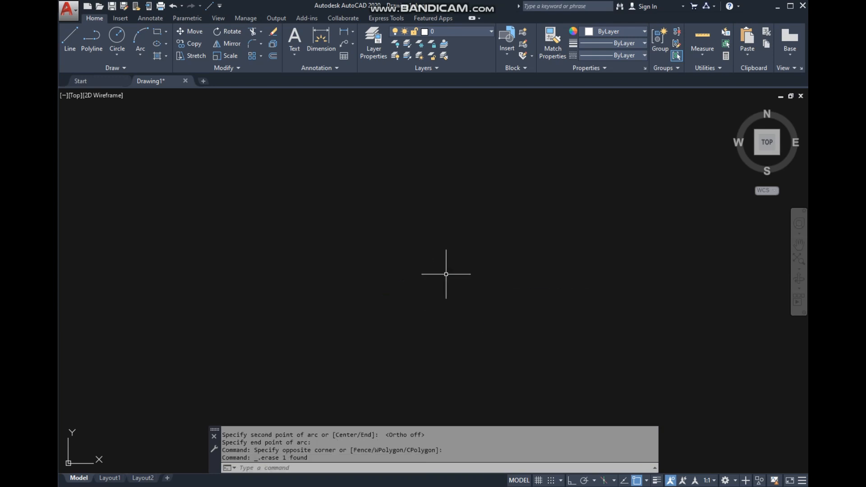
Draw a rectangle freehand near the middle of the drawing area by picking two opposite corners.
{"action": "left_click", "coordinate": [157, 32]}
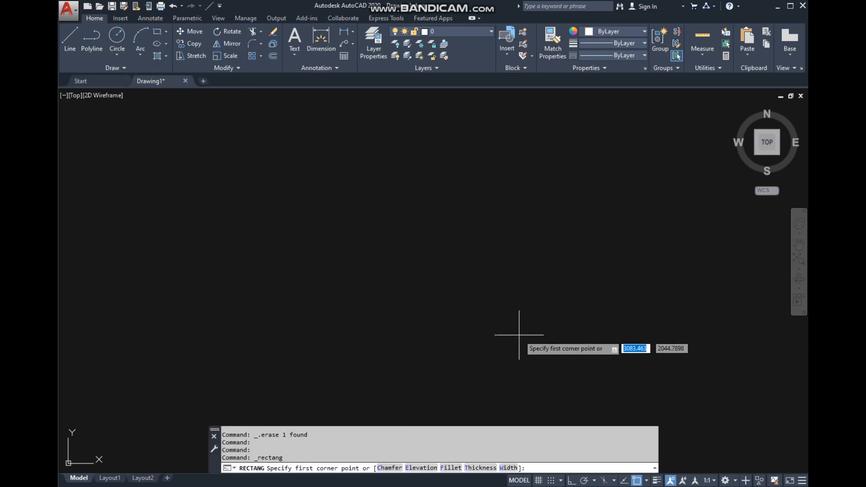
{"action": "left_click", "coordinate": [540, 355]}
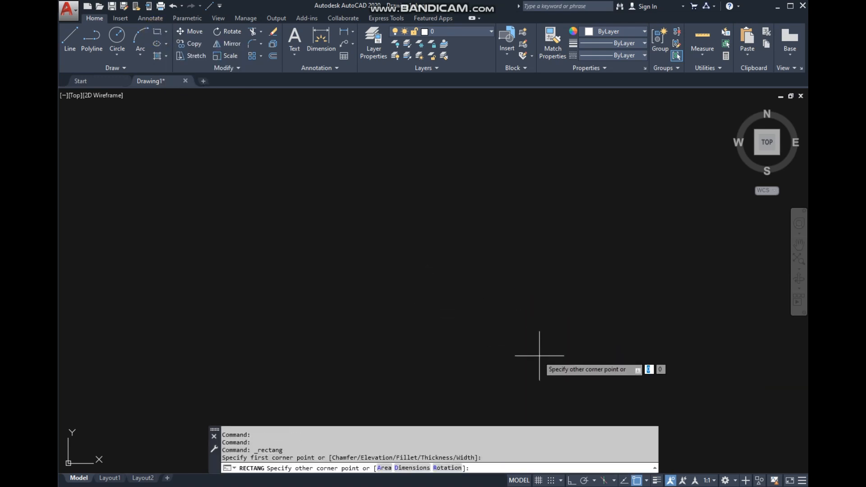
{"action": "left_click", "coordinate": [421, 275]}
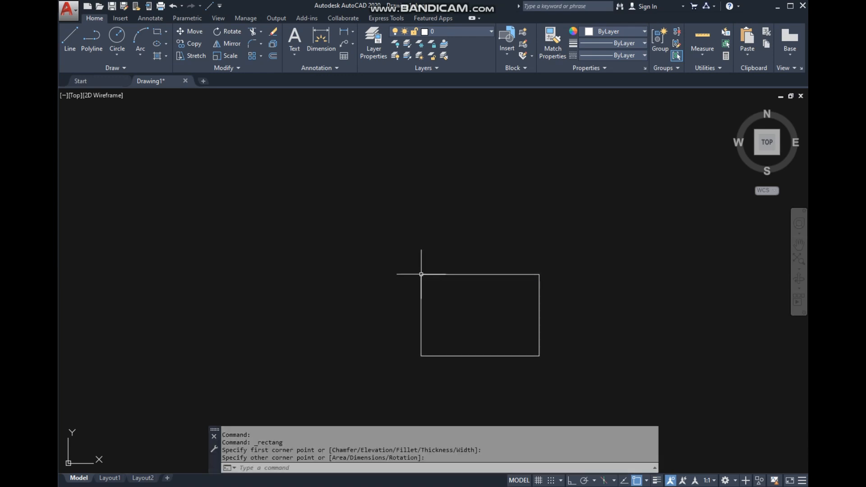
Select the freehand rectangle with a crossing window and erase it.
{"action": "left_click", "coordinate": [484, 301]}
{"action": "left_click", "coordinate": [400, 226]}
{"action": "key", "text": "Delete"}
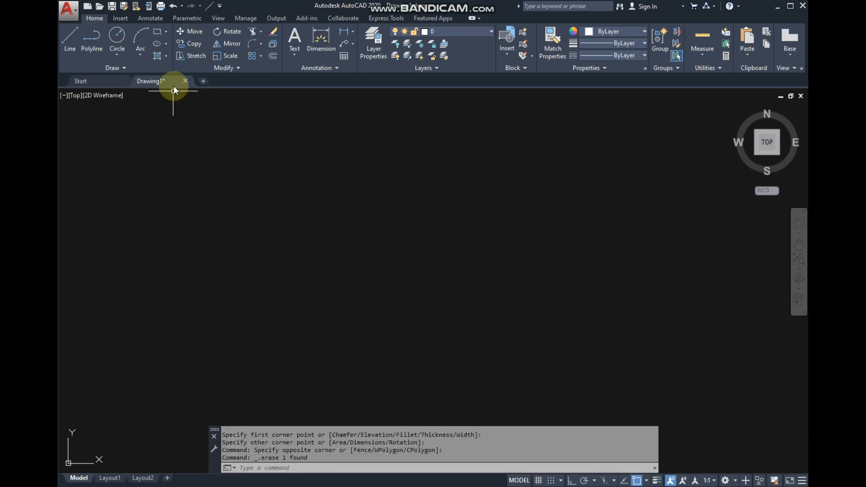
Draw a rectangle using the Dimensions option with a length of 5 and a width of 3.
{"action": "left_click", "coordinate": [156, 32]}
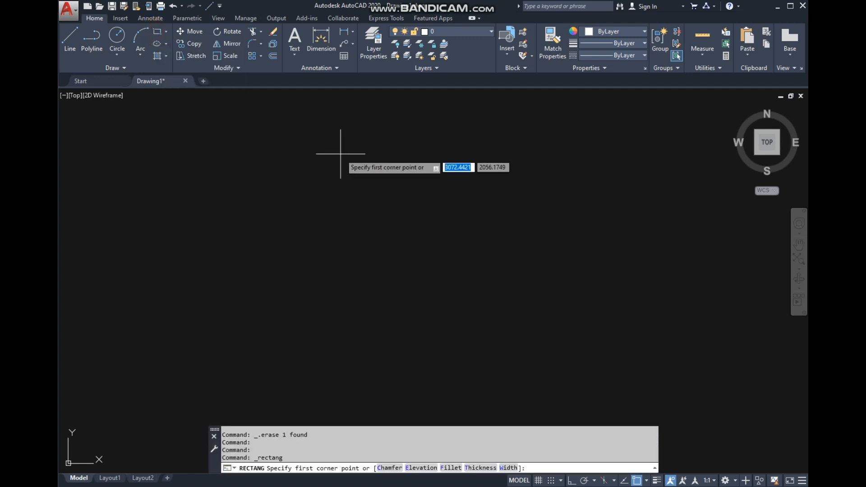
{"action": "left_click", "coordinate": [533, 355]}
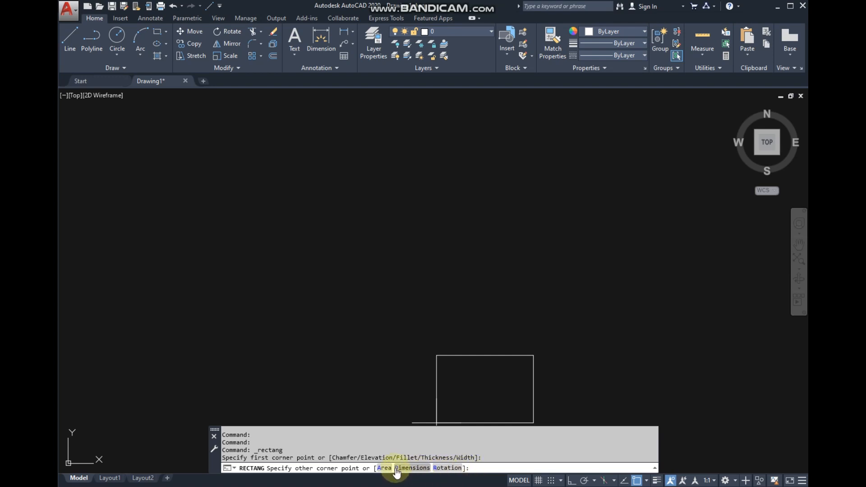
{"action": "left_click", "coordinate": [472, 469]}
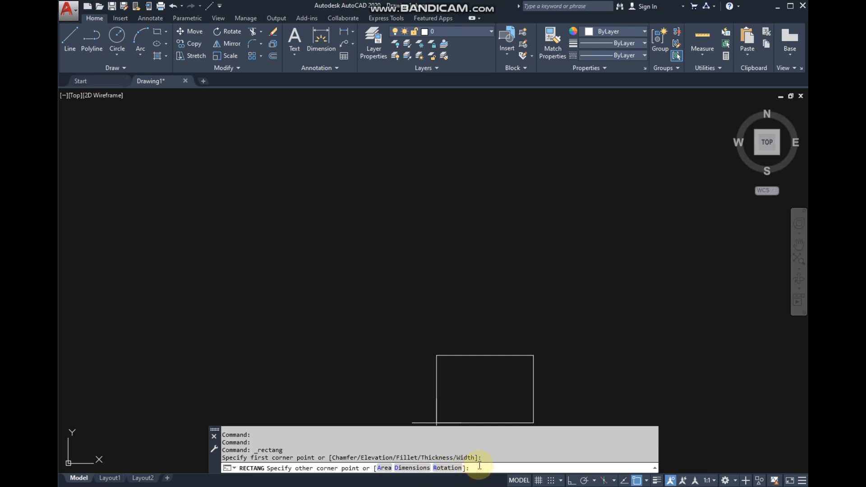
{"action": "type", "text": "D"}
{"action": "key", "text": "Return"}
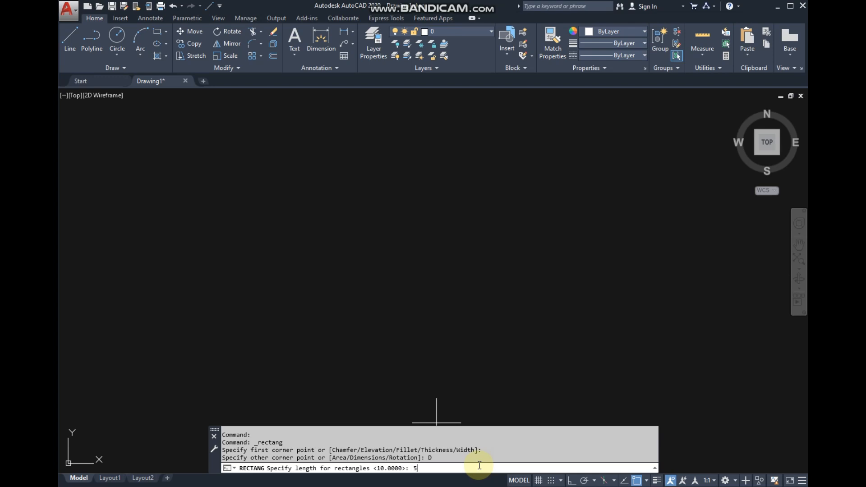
{"action": "key", "text": "Return"}
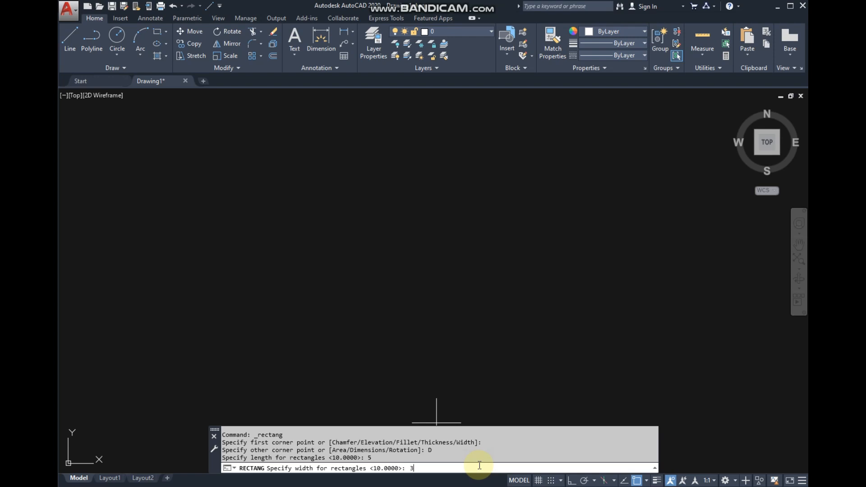
{"action": "key", "text": "Return"}
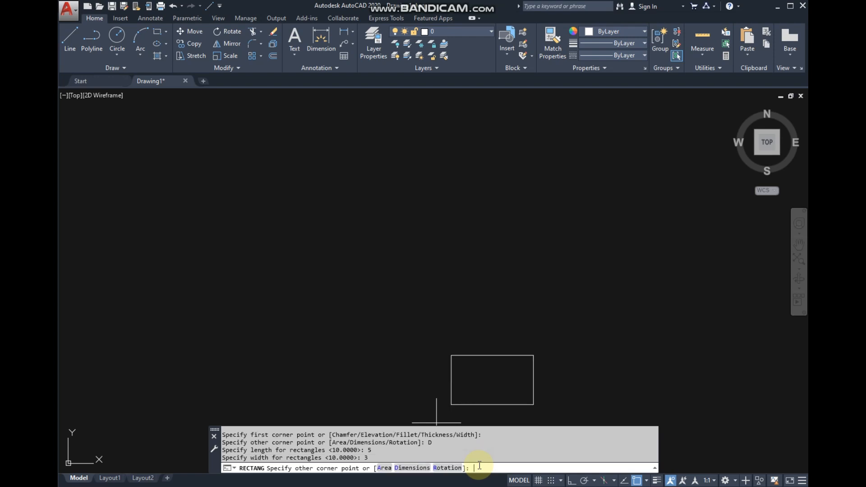
{"action": "left_click", "coordinate": [464, 386]}
Check the rectangle's side lengths with the Quick measure tool.
{"action": "scroll", "coordinate": [464, 315], "scroll_direction": "up", "scroll_amount": 2}
{"action": "scroll", "coordinate": [461, 251], "scroll_direction": "up", "scroll_amount": 2}
{"action": "left_click", "coordinate": [690, 47]}
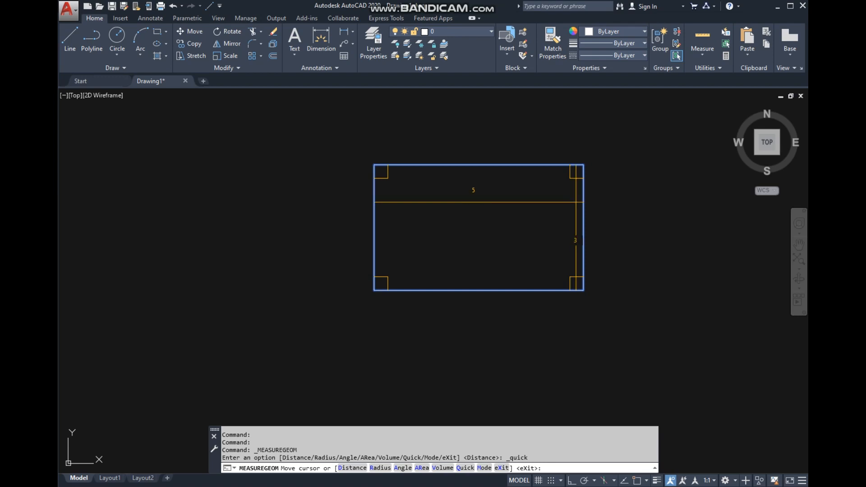
{"action": "key", "text": "Escape"}
Erase the dimensioned rectangle with a crossing selection and undo the erasure.
{"action": "middle_click_drag", "start_coordinate": [545, 270], "coordinate": [511, 333]}
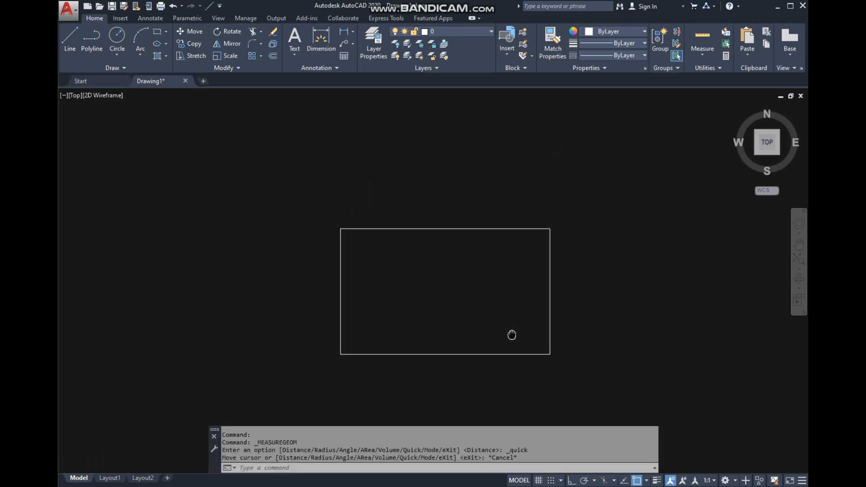
{"action": "left_click", "coordinate": [599, 373]}
{"action": "left_click", "coordinate": [533, 327]}
{"action": "key", "text": "Delete"}
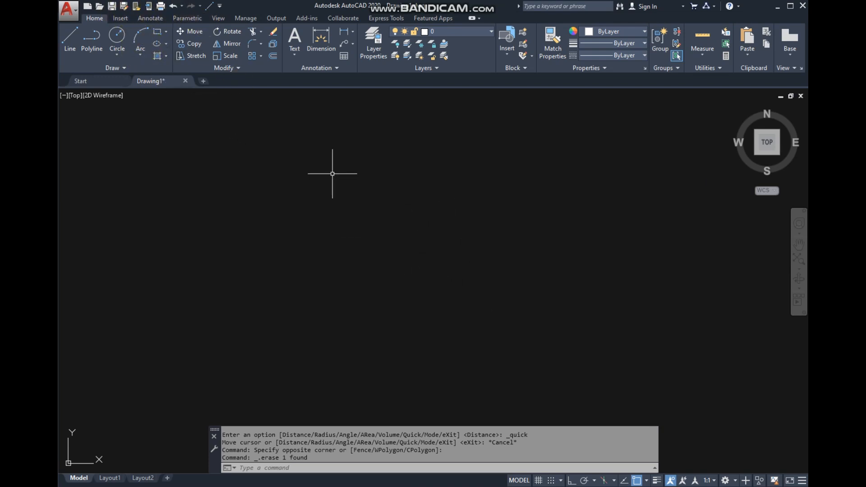
{"action": "left_click", "coordinate": [174, 5]}
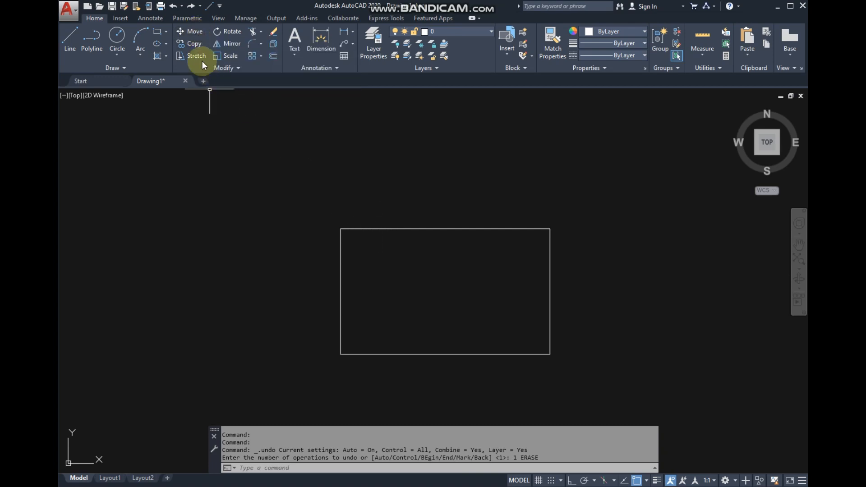
Move the rectangle very slightly to the left with the Move command, using a base point near its centre.
{"action": "left_click", "coordinate": [186, 31]}
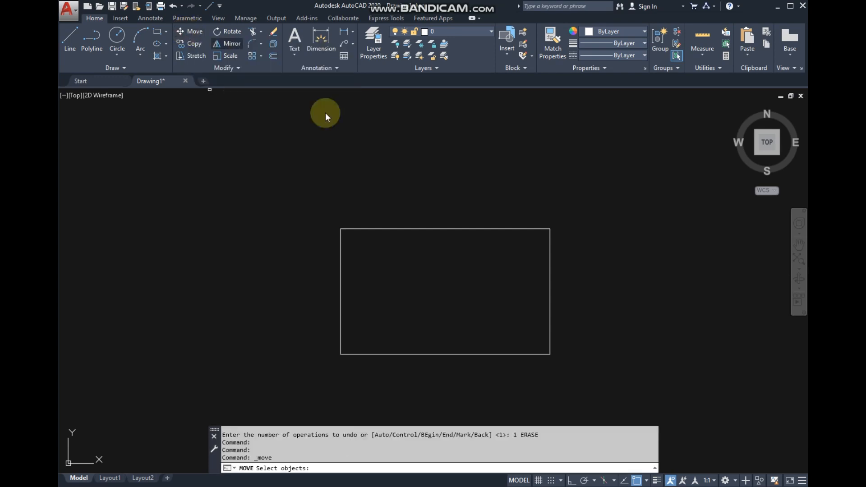
{"action": "left_click", "coordinate": [581, 372]}
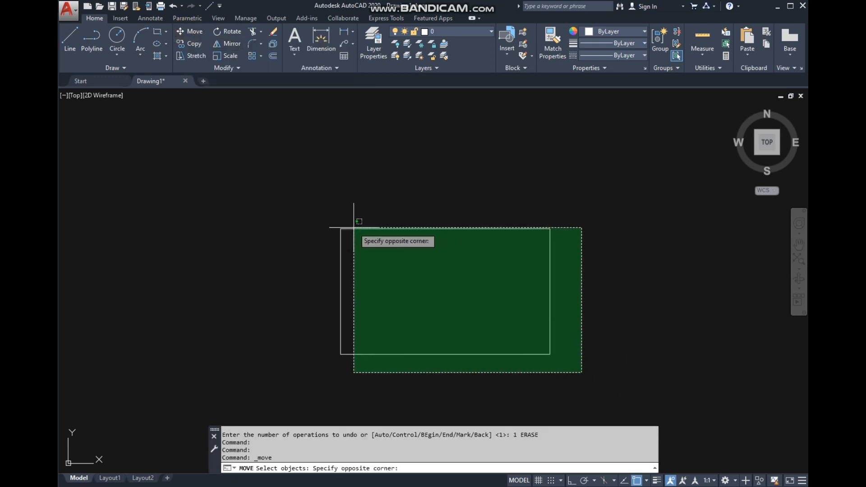
{"action": "left_click", "coordinate": [300, 195]}
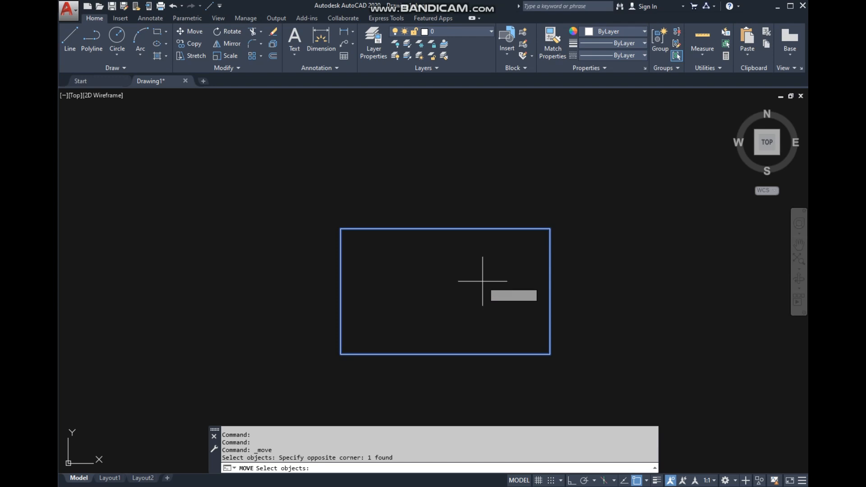
{"action": "key", "text": "Return"}
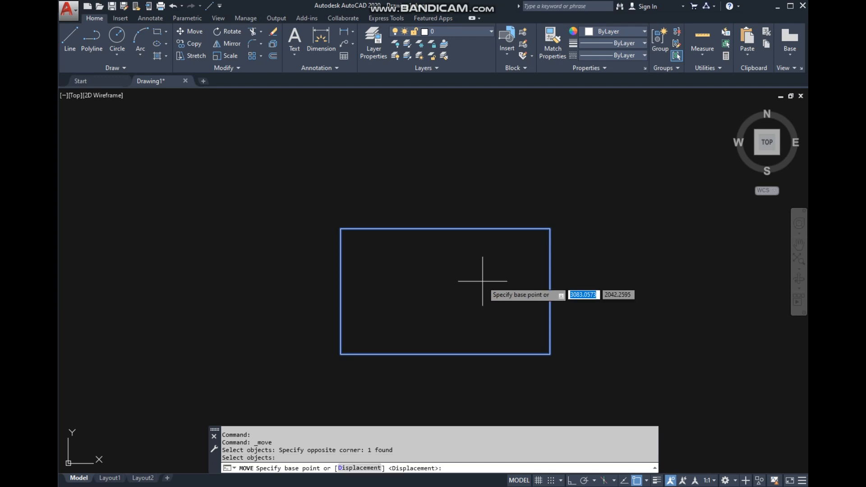
{"action": "left_click", "coordinate": [455, 289]}
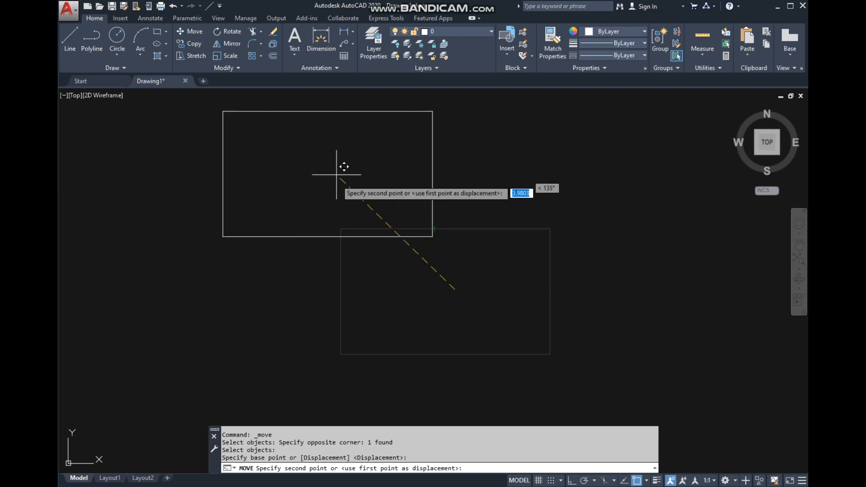
{"action": "left_click", "coordinate": [452, 289]}
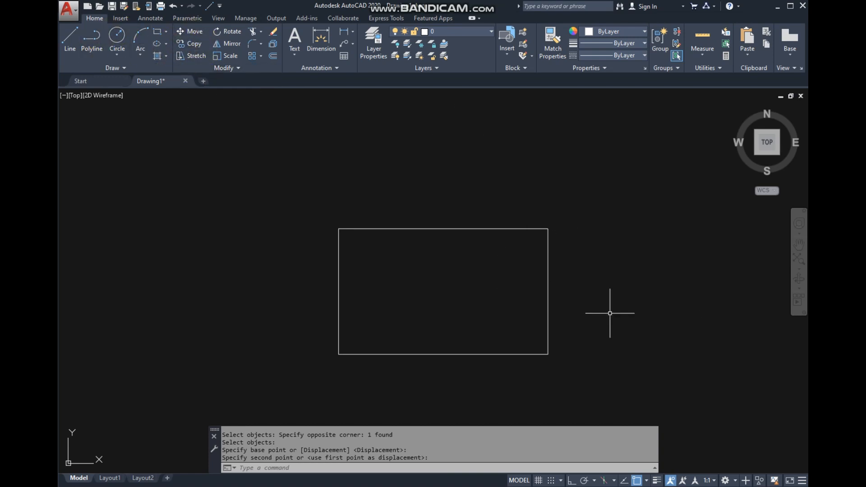
Copy the rectangle once to its right, using a crossing selection and its upper-right corner as the base point.
{"action": "middle_click_drag", "start_coordinate": [605, 312], "coordinate": [628, 310]}
{"action": "scroll", "coordinate": [472, 273], "scroll_direction": "up", "scroll_amount": 2}
{"action": "mouse_move", "coordinate": [546, 314]}
{"action": "middle_mouse_down"}
{"action": "mouse_move", "coordinate": [491, 299]}
{"action": "mouse_move", "coordinate": [508, 291]}
{"action": "middle_mouse_up"}
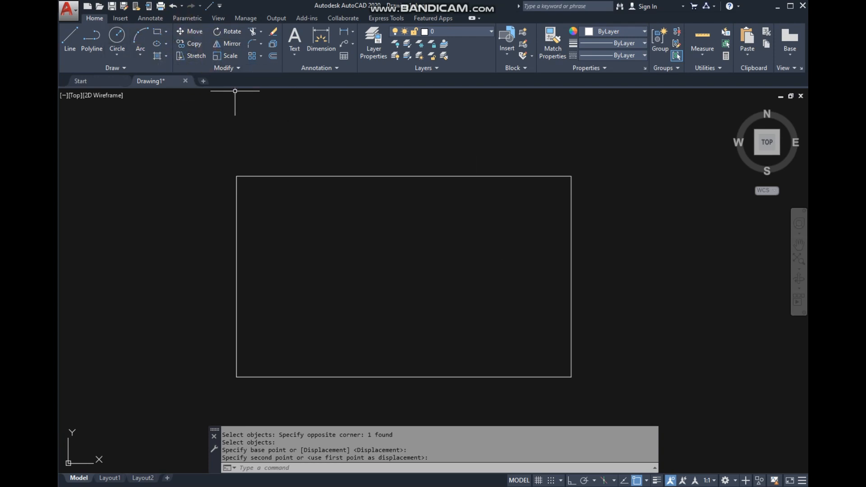
{"action": "middle_click_drag", "start_coordinate": [409, 221], "coordinate": [407, 227]}
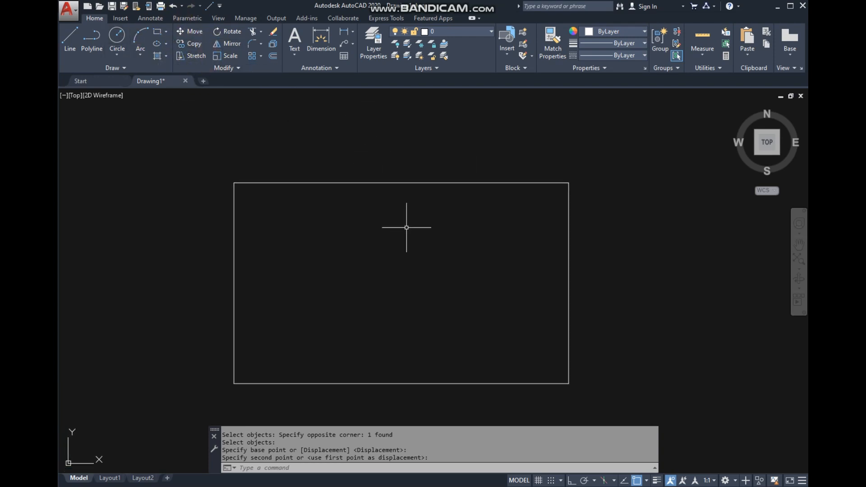
{"action": "left_click", "coordinate": [192, 45]}
{"action": "scroll", "coordinate": [402, 229], "scroll_direction": "down", "scroll_amount": 2}
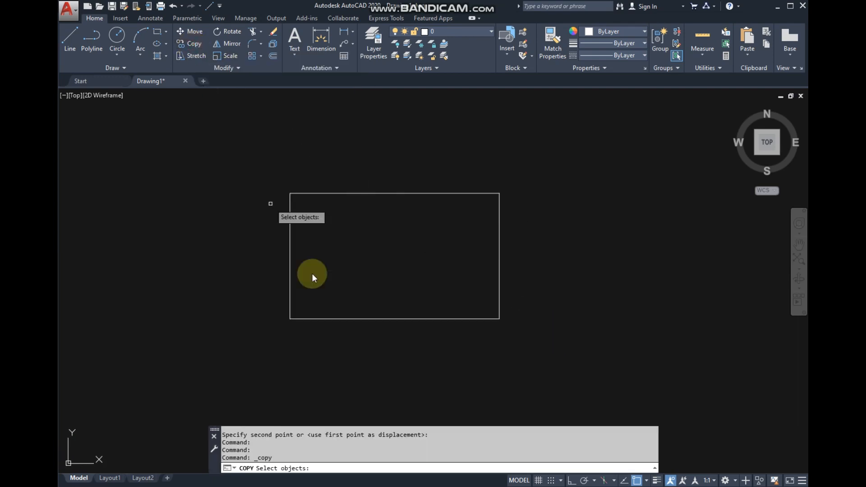
{"action": "left_click", "coordinate": [543, 337]}
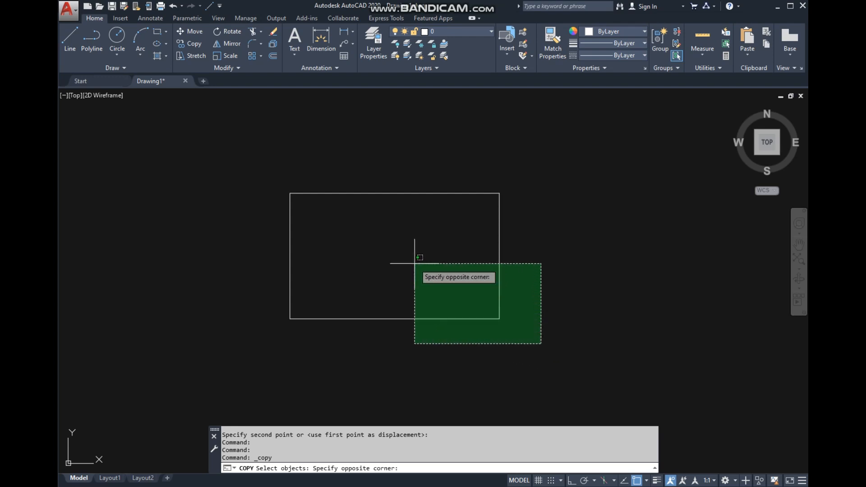
{"action": "left_click", "coordinate": [240, 165]}
{"action": "middle_click_drag", "start_coordinate": [479, 233], "coordinate": [371, 285]}
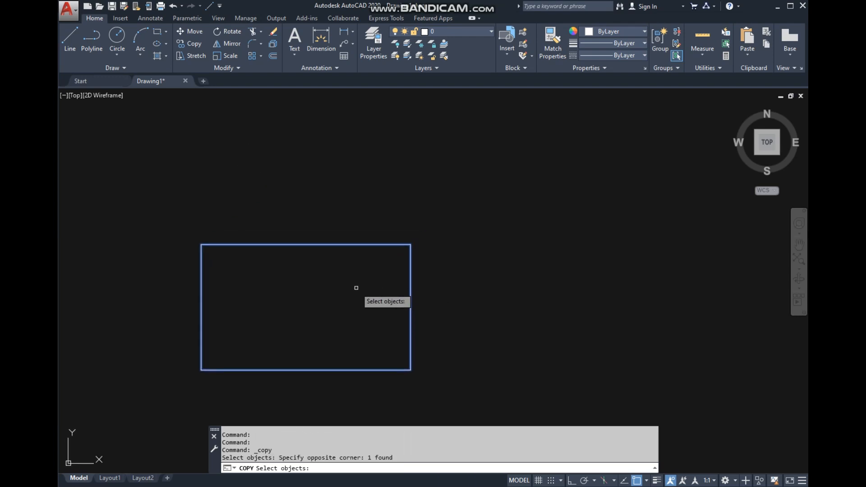
{"action": "key", "text": "Return"}
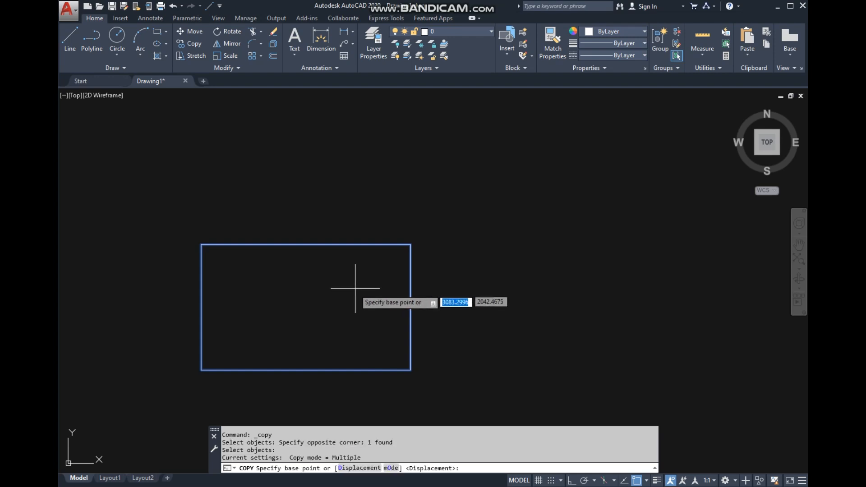
{"action": "left_click", "coordinate": [411, 244]}
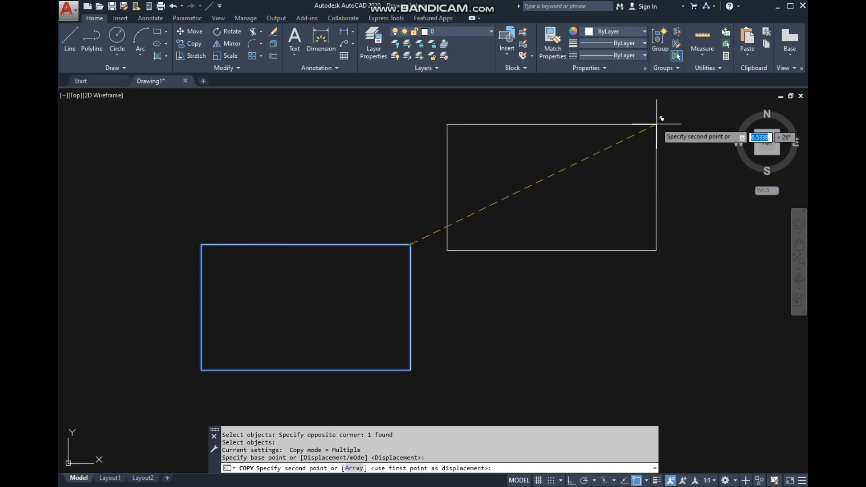
{"action": "left_click", "coordinate": [744, 221]}
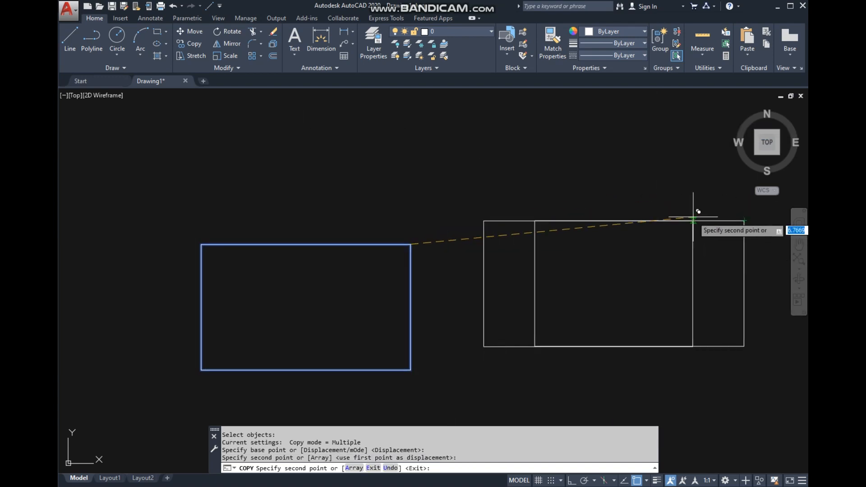
Place six more copies of the rectangle scattered around the original and finish the Copy command.
{"action": "middle_click_drag", "start_coordinate": [609, 197], "coordinate": [609, 236]}
{"action": "scroll", "coordinate": [609, 236], "scroll_direction": "down", "scroll_amount": 6}
{"action": "left_click", "coordinate": [581, 177]}
{"action": "left_click", "coordinate": [456, 202]}
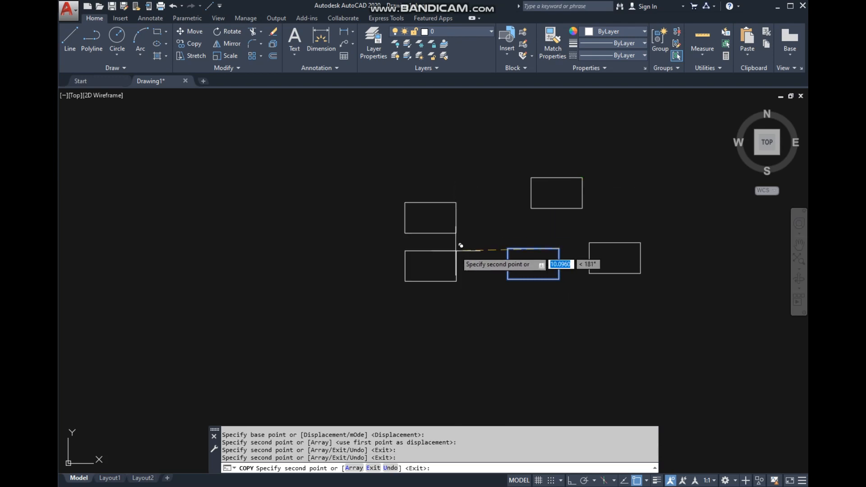
{"action": "left_click", "coordinate": [454, 305]}
{"action": "left_click", "coordinate": [562, 318]}
{"action": "left_click", "coordinate": [667, 305]}
{"action": "left_click", "coordinate": [667, 167]}
{"action": "right_click", "coordinate": [615, 167]}
{"action": "left_click", "coordinate": [632, 175]}
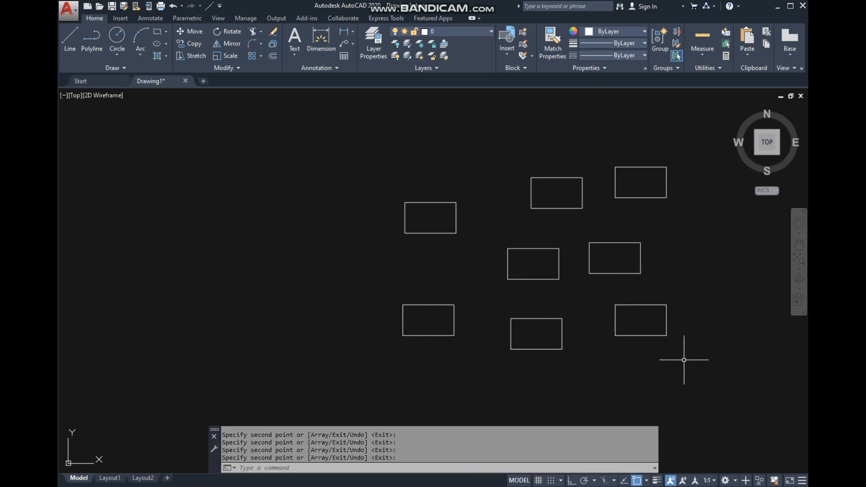
Erase all seven rectangle copies with crossing selections, keeping only the original rectangle.
{"action": "left_click", "coordinate": [668, 368]}
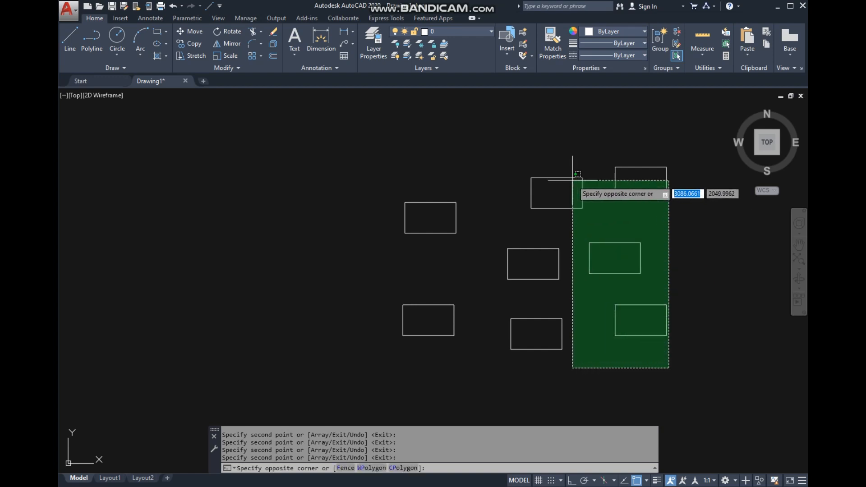
{"action": "left_click", "coordinate": [565, 158]}
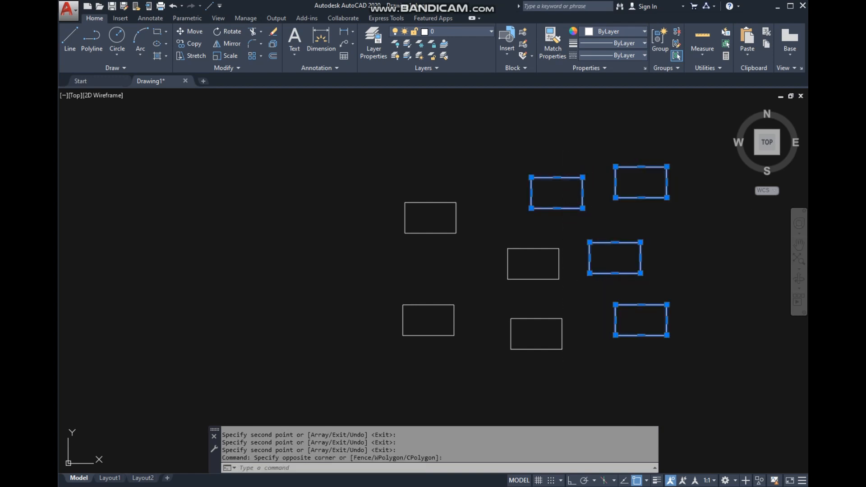
{"action": "key", "text": "Delete"}
{"action": "left_click", "coordinate": [578, 339]}
{"action": "left_click", "coordinate": [406, 306]}
{"action": "key", "text": "Delete"}
{"action": "left_click", "coordinate": [472, 268]}
{"action": "left_click", "coordinate": [347, 166]}
{"action": "left_click", "coordinate": [274, 33]}
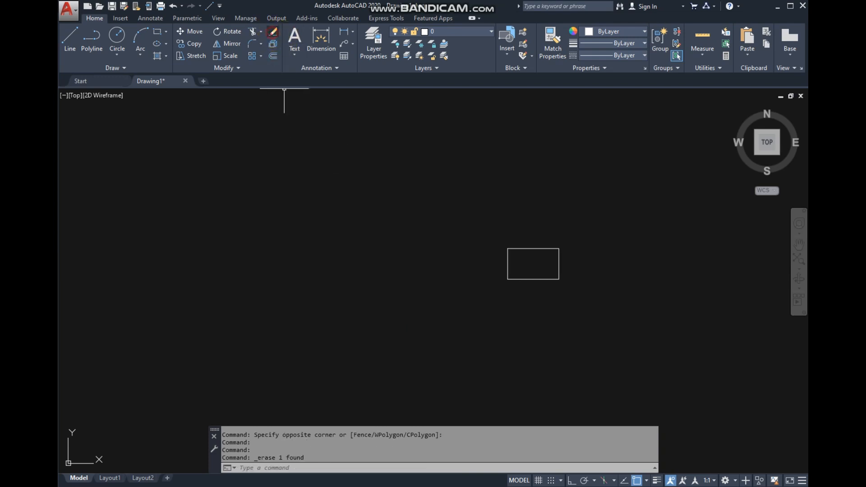
Rotate the rectangle by 45 degrees about its lower-right corner.
{"action": "middle_click_drag", "start_coordinate": [545, 284], "coordinate": [474, 293]}
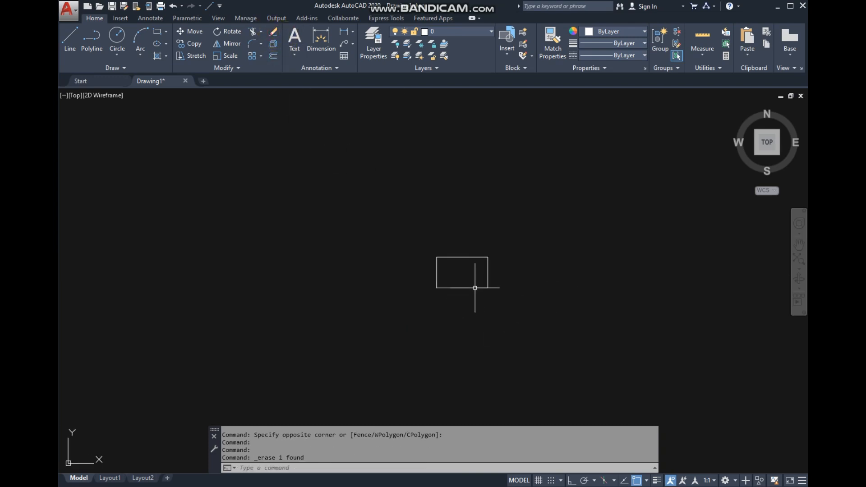
{"action": "scroll", "coordinate": [475, 290], "scroll_direction": "up", "scroll_amount": 5}
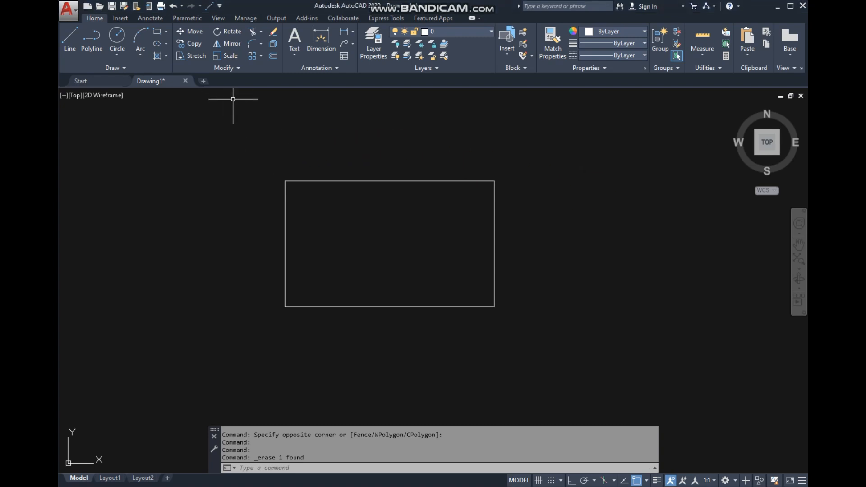
{"action": "left_click", "coordinate": [229, 30]}
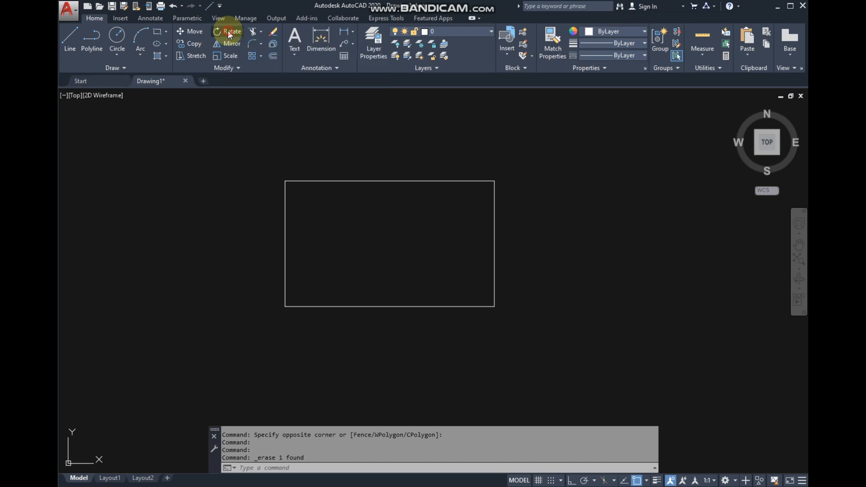
{"action": "left_click", "coordinate": [519, 326]}
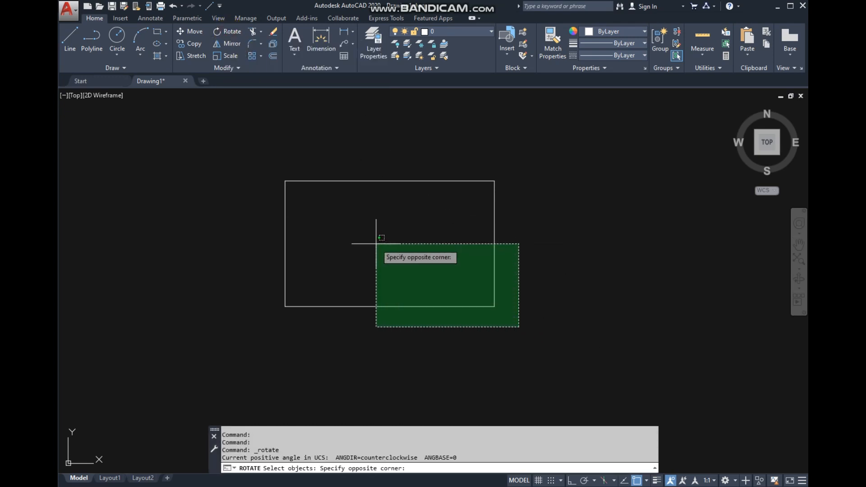
{"action": "left_click", "coordinate": [231, 155]}
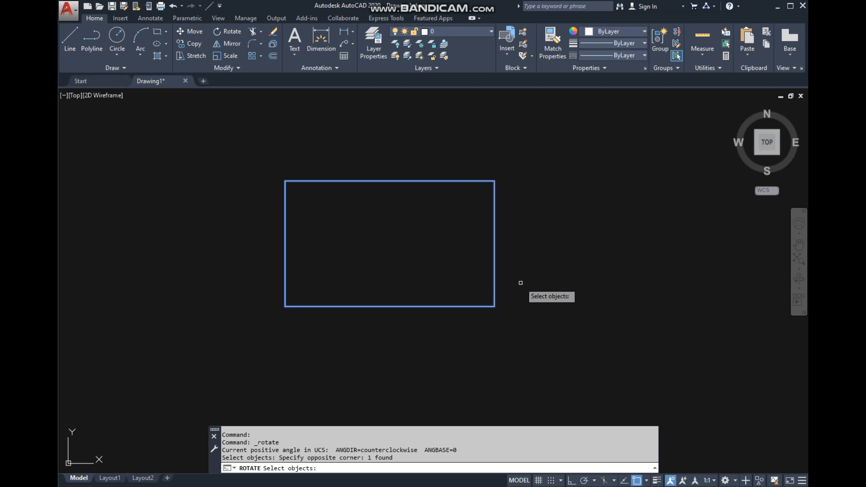
{"action": "key", "text": "Return"}
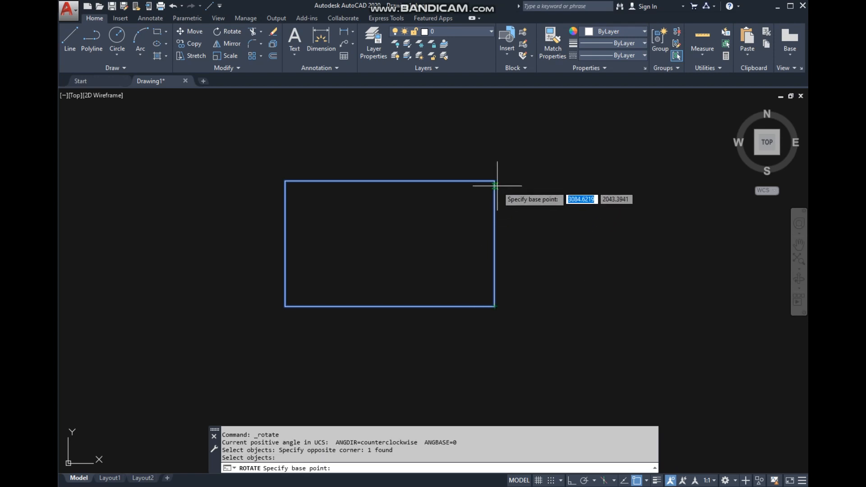
{"action": "left_click", "coordinate": [495, 307]}
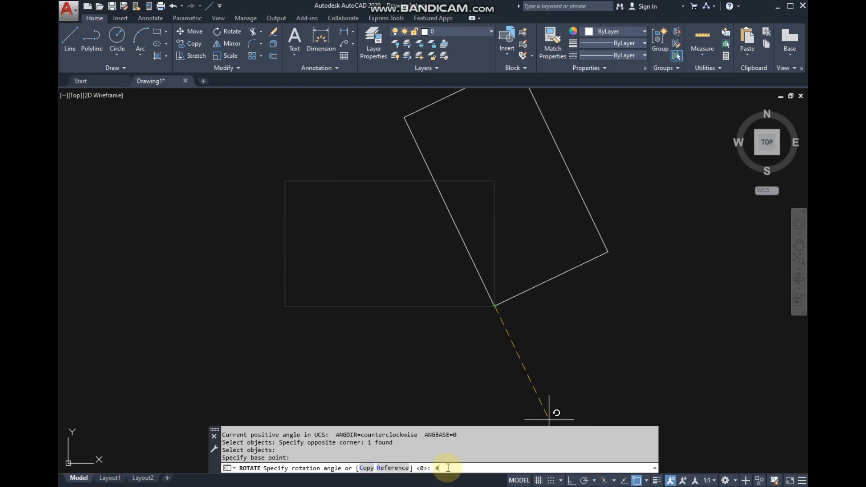
{"action": "key", "text": "Return"}
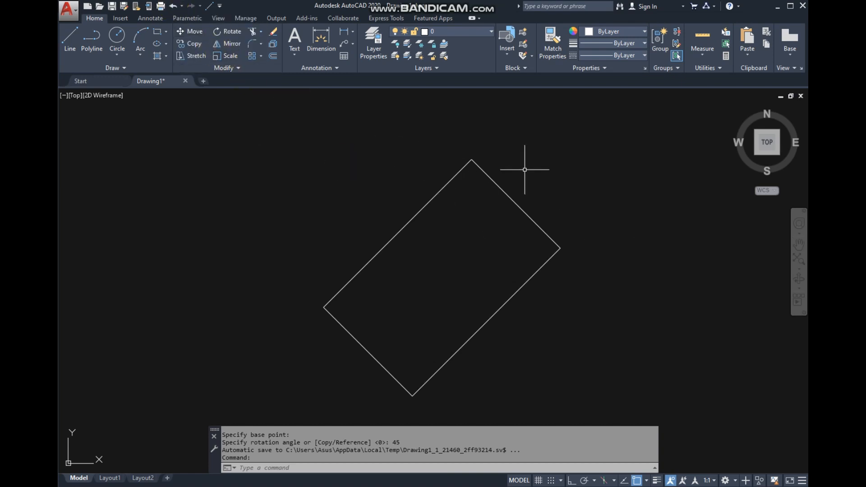
Undo the 45-degree rotation of the rectangle.
{"action": "left_click", "coordinate": [173, 7]}
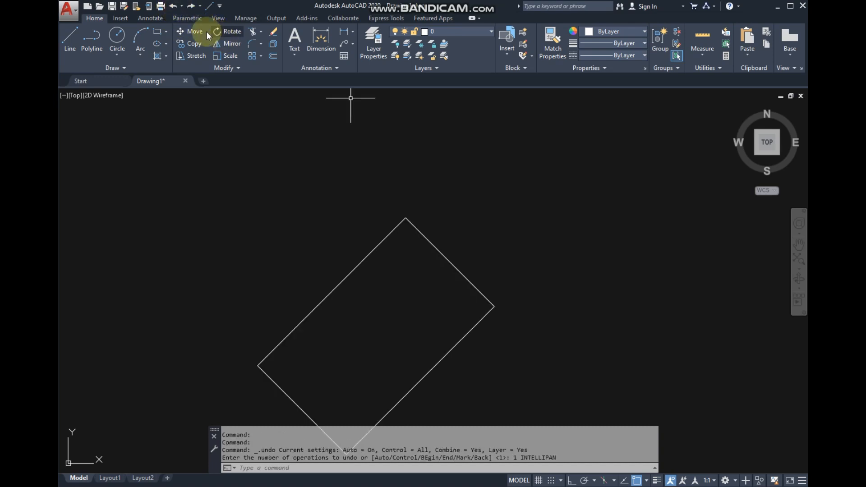
{"action": "left_click", "coordinate": [170, 9]}
{"action": "middle_click_drag", "start_coordinate": [404, 210], "coordinate": [502, 235]}
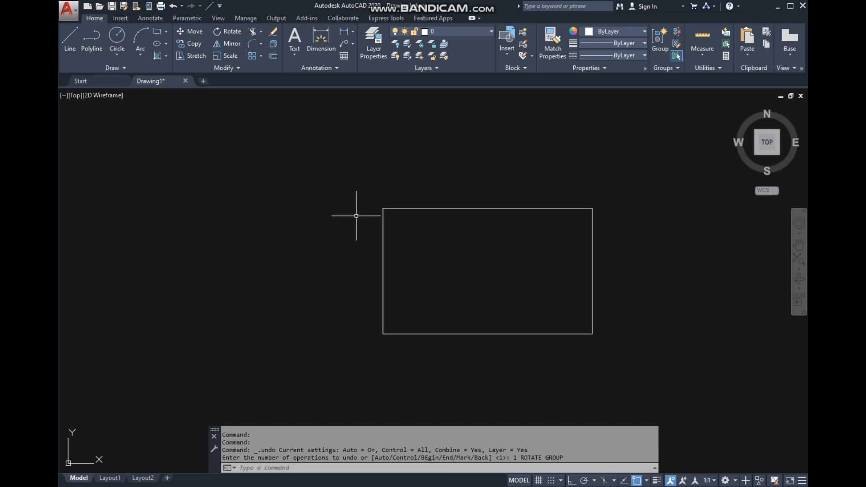
{"action": "middle_click_drag", "start_coordinate": [498, 271], "coordinate": [495, 272]}
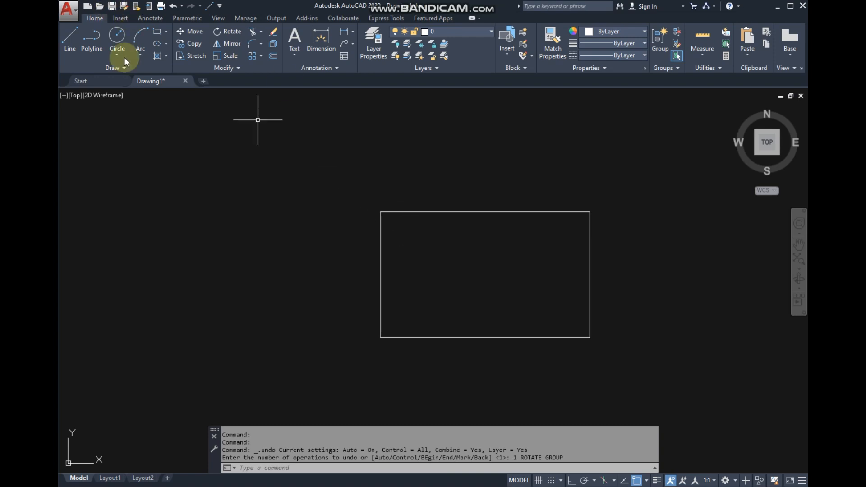
{"action": "left_click", "coordinate": [112, 8]}
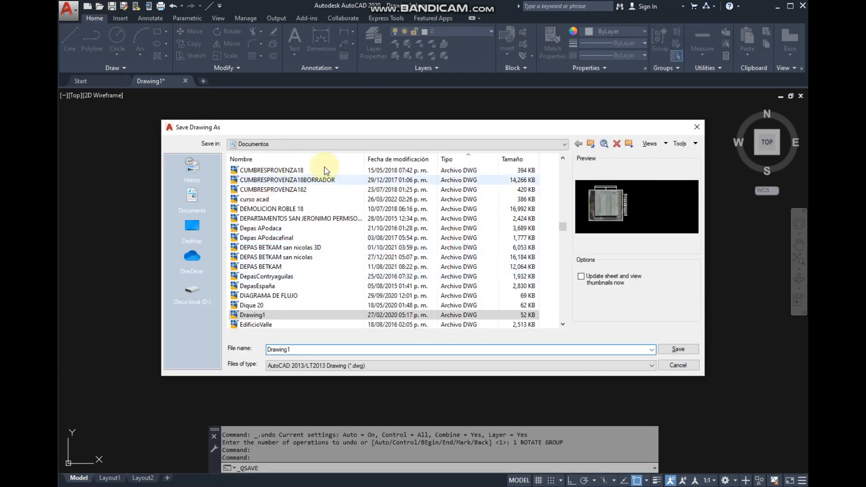
{"action": "scroll", "coordinate": [406, 275], "scroll_direction": "down", "scroll_amount": 4}
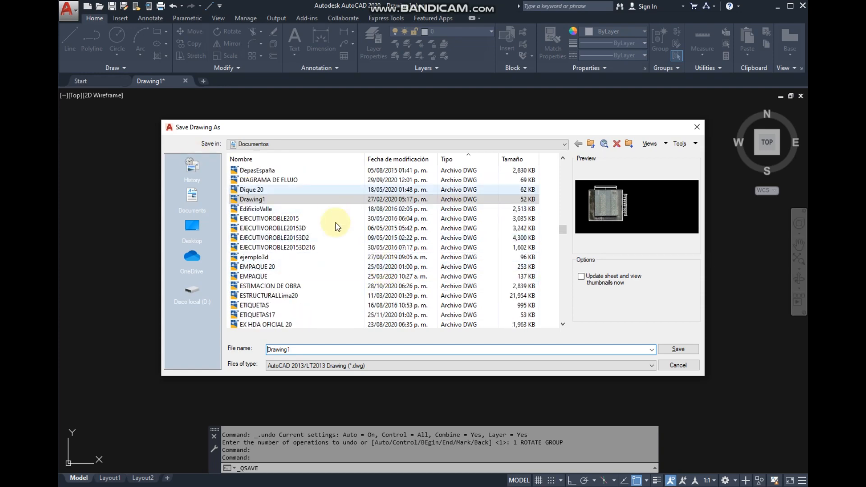
{"action": "left_click", "coordinate": [678, 365]}
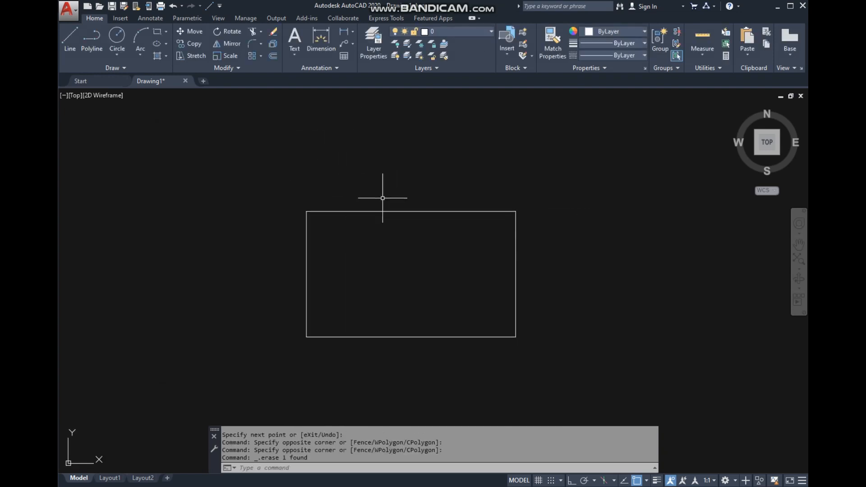
Offset the rectangle outward by a distance of 0.3.
{"action": "middle_click_drag", "start_coordinate": [297, 104], "coordinate": [359, 124]}
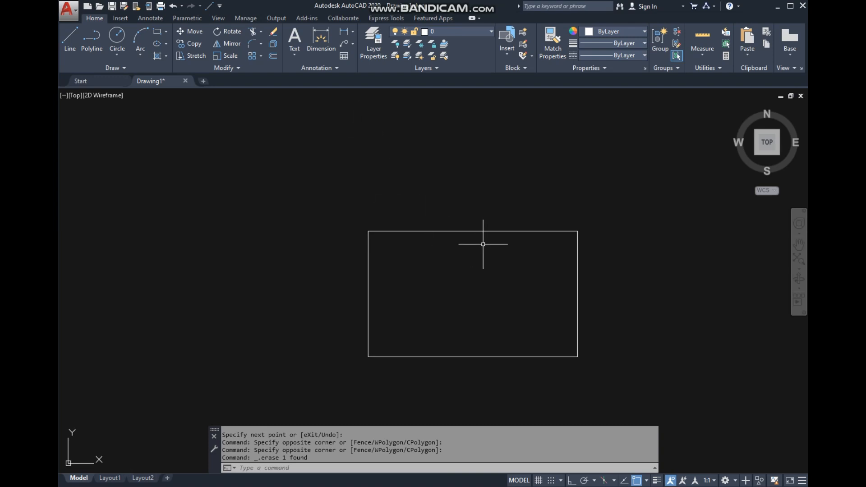
{"action": "middle_click_drag", "start_coordinate": [519, 284], "coordinate": [476, 268]}
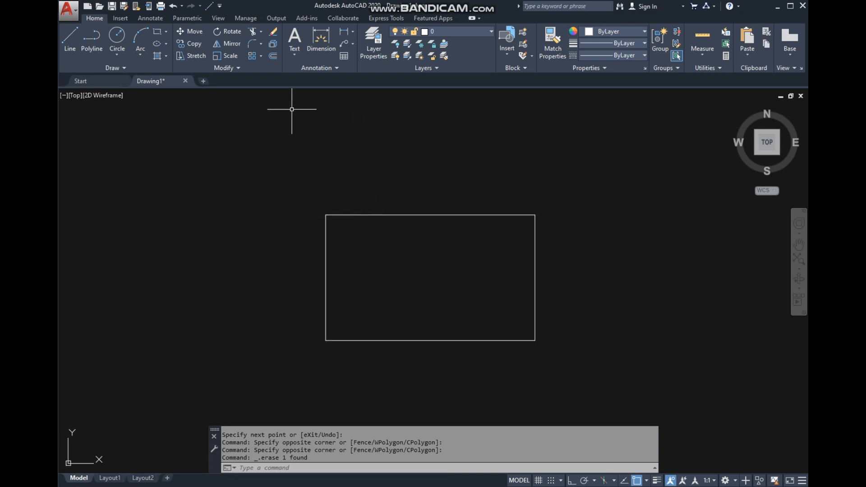
{"action": "left_click", "coordinate": [273, 57]}
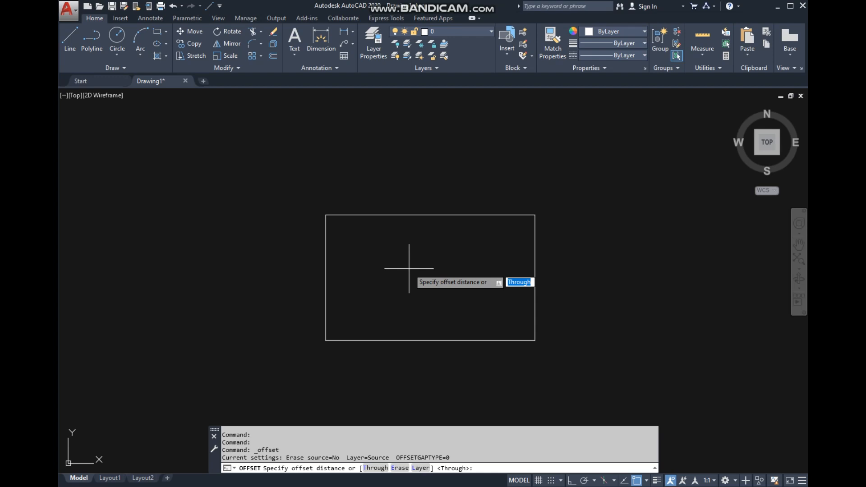
{"action": "type", "text": ".3"}
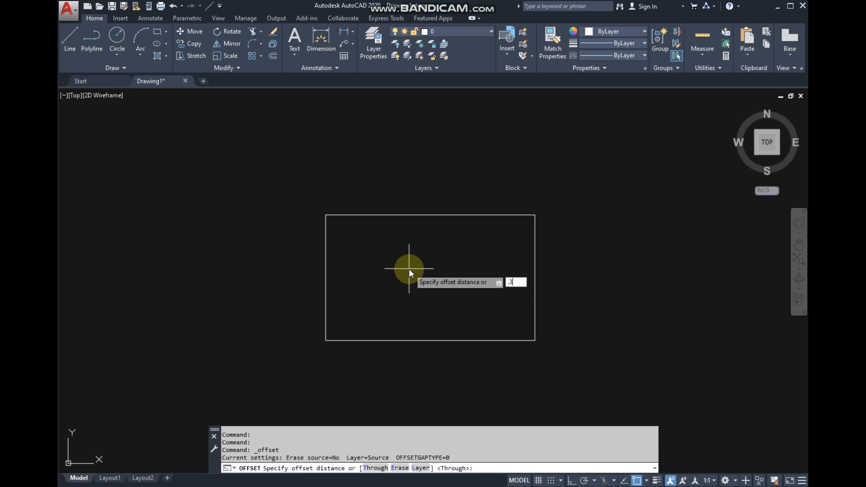
{"action": "key", "text": "Return"}
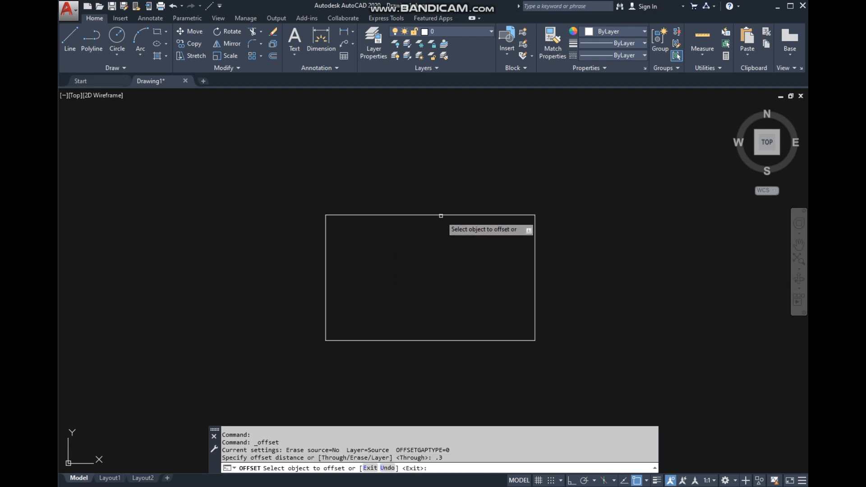
{"action": "left_click", "coordinate": [440, 216]}
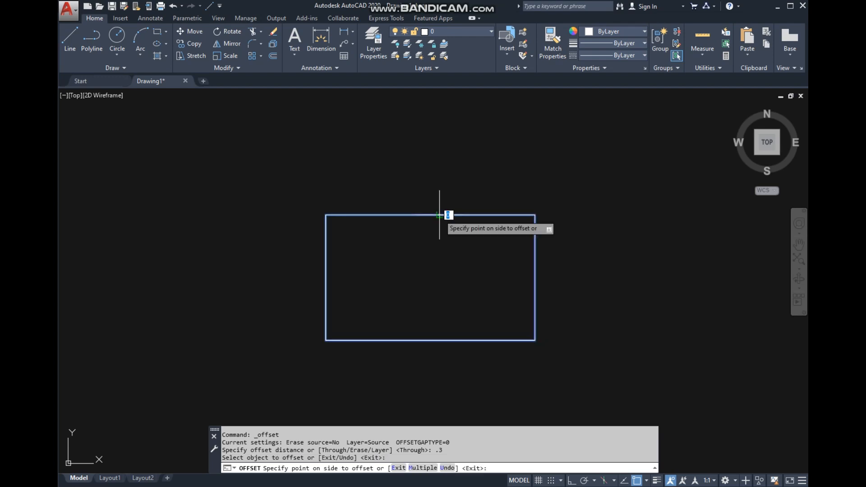
{"action": "left_click", "coordinate": [432, 162]}
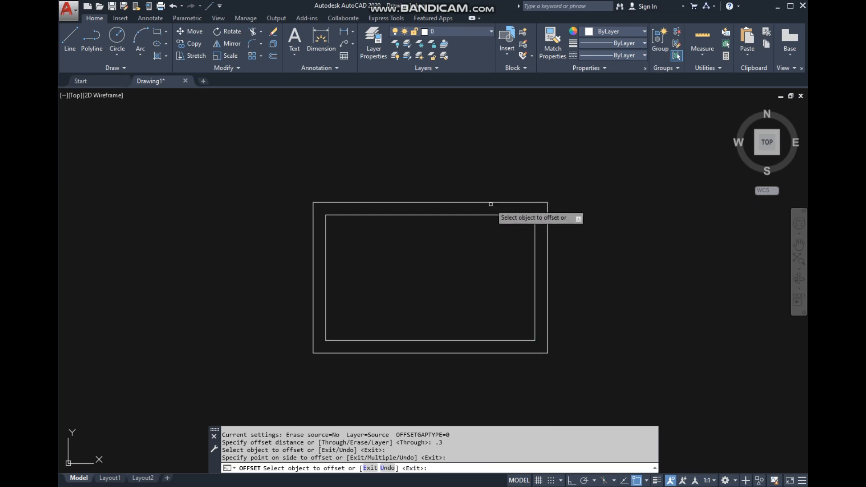
Offset the outermost rectangle outward two more times at the same distance, each from the newest outline.
{"action": "left_click", "coordinate": [537, 202]}
{"action": "left_click", "coordinate": [536, 177]}
{"action": "left_click", "coordinate": [537, 190]}
{"action": "left_click", "coordinate": [539, 167]}
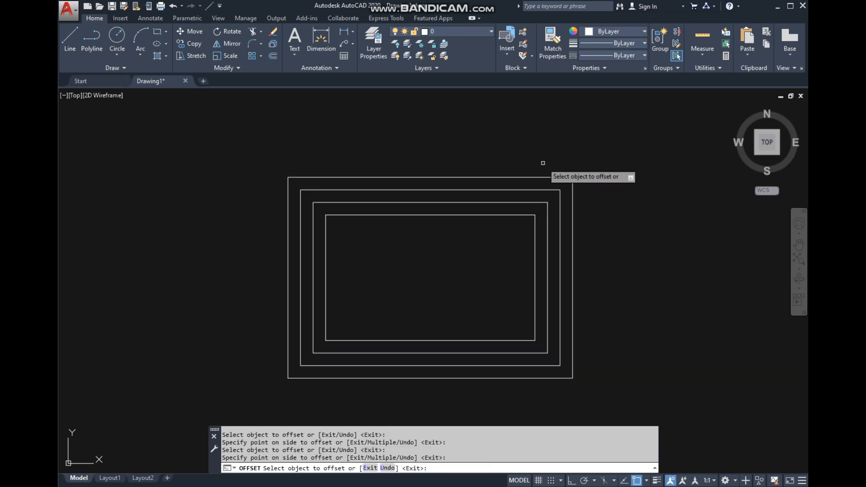
End the running Offset and offset the outermost rectangle outward by a distance of 1.
{"action": "right_click", "coordinate": [507, 148]}
{"action": "left_click", "coordinate": [532, 152]}
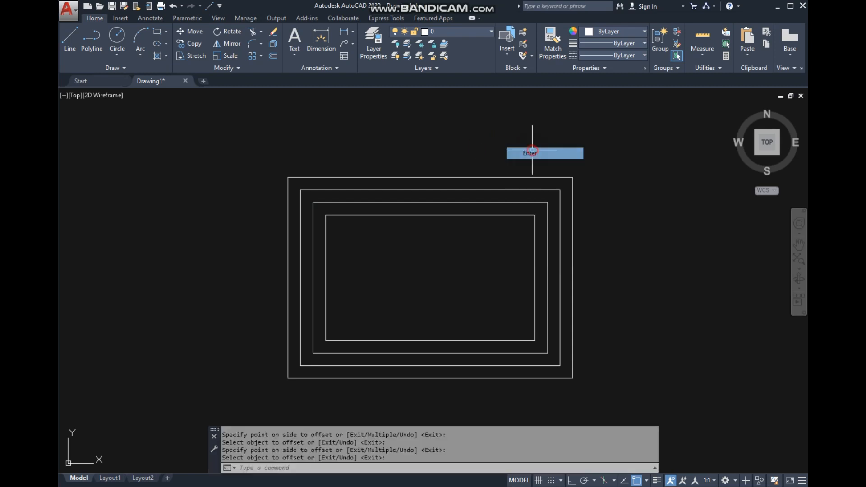
{"action": "middle_click_drag", "start_coordinate": [544, 155], "coordinate": [528, 184]}
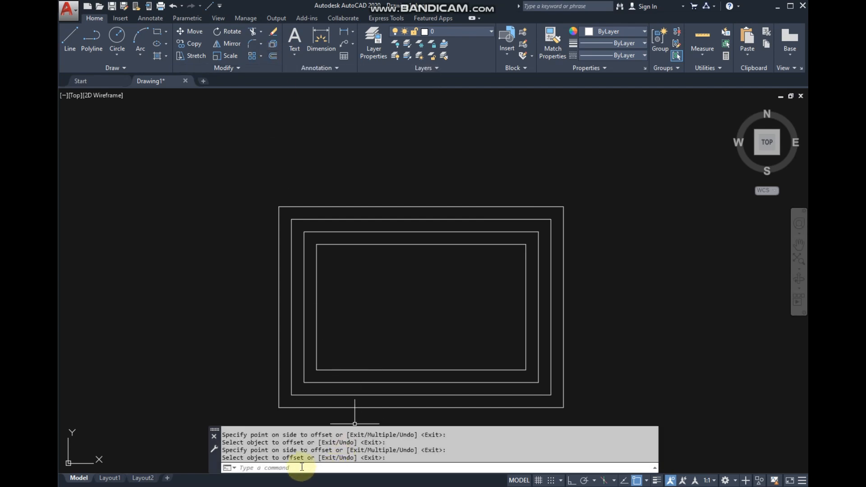
{"action": "left_click", "coordinate": [274, 470]}
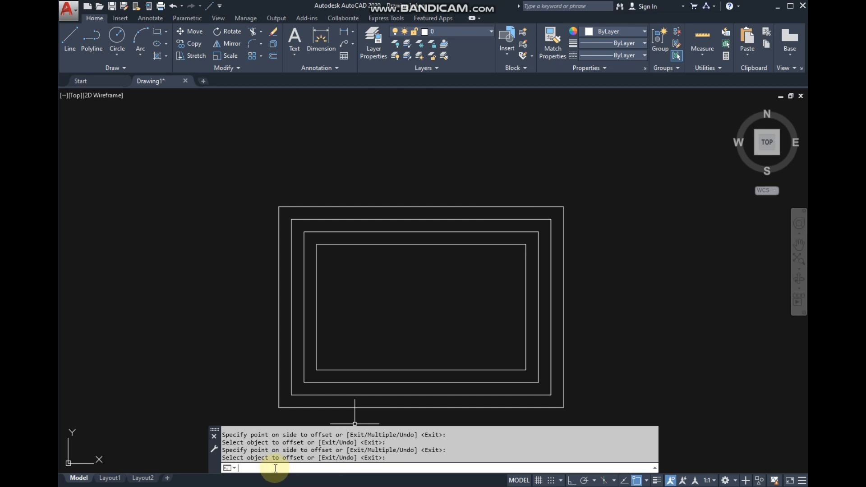
{"action": "type", "text": "0"}
{"action": "type", "text": "FFSET"}
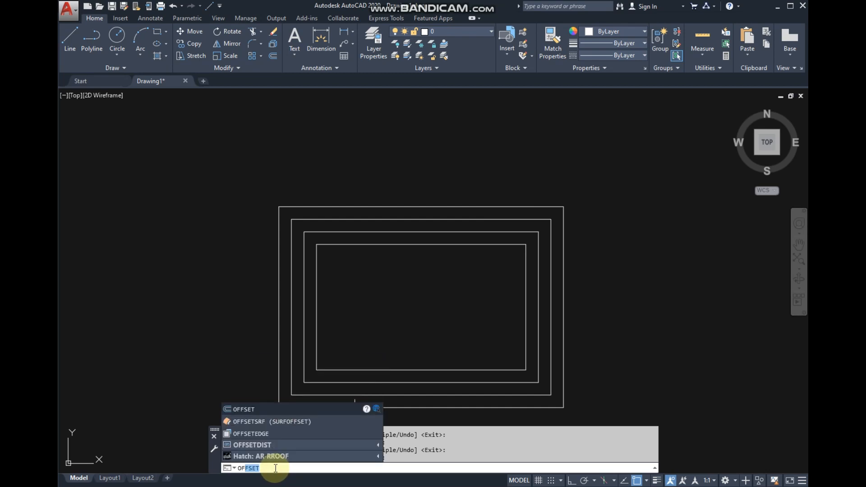
{"action": "key", "text": "Return"}
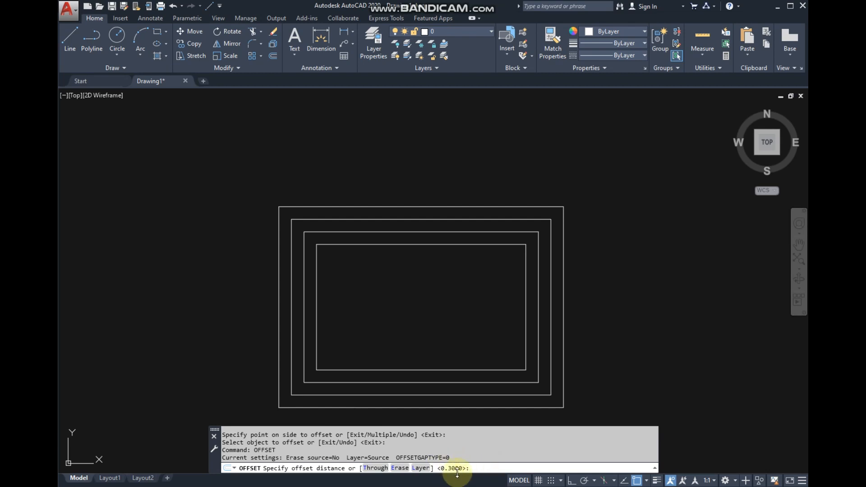
{"action": "type", "text": "1"}
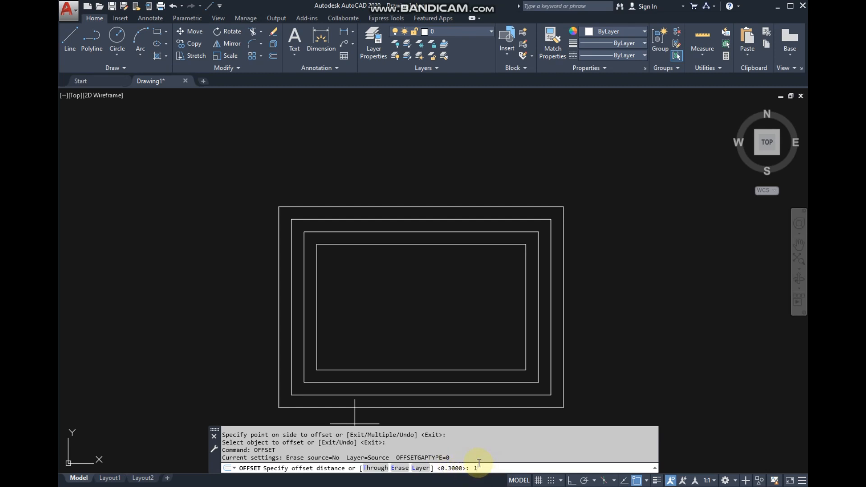
{"action": "key", "text": "Return"}
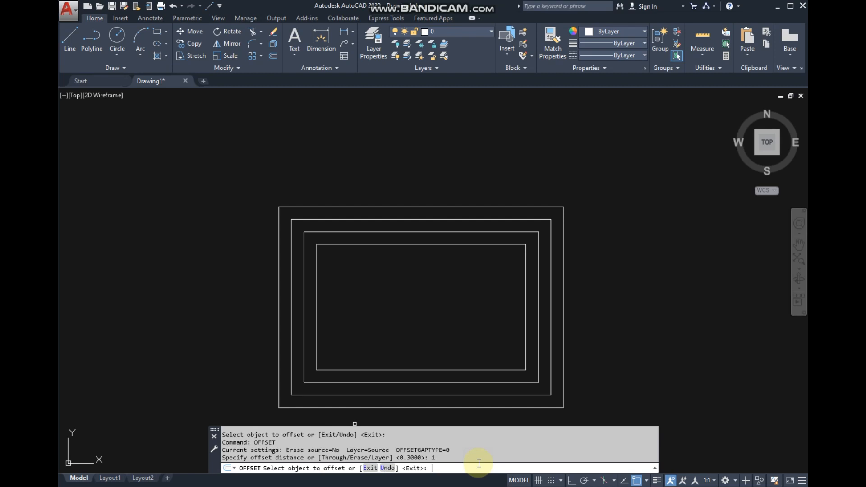
{"action": "left_click", "coordinate": [563, 207]}
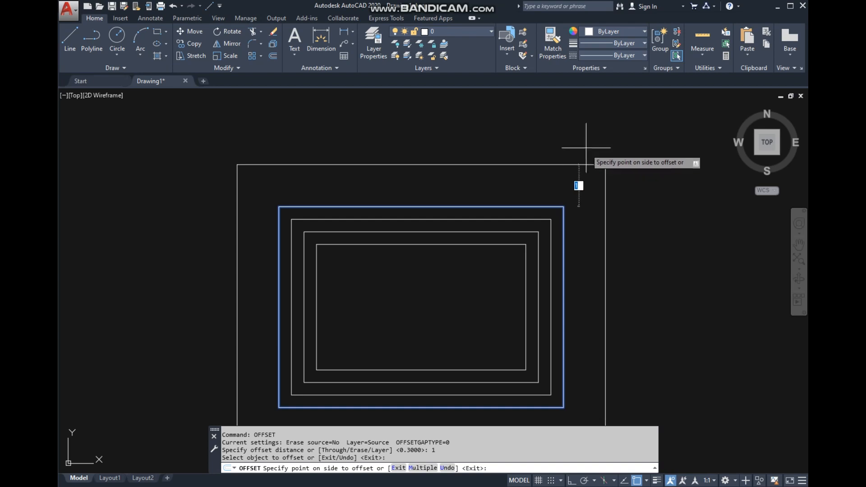
{"action": "left_click", "coordinate": [540, 121]}
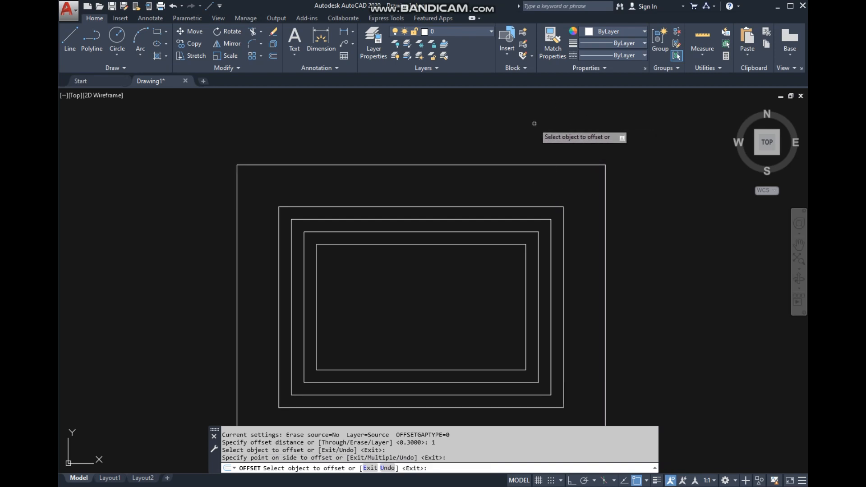
{"action": "right_click", "coordinate": [507, 141]}
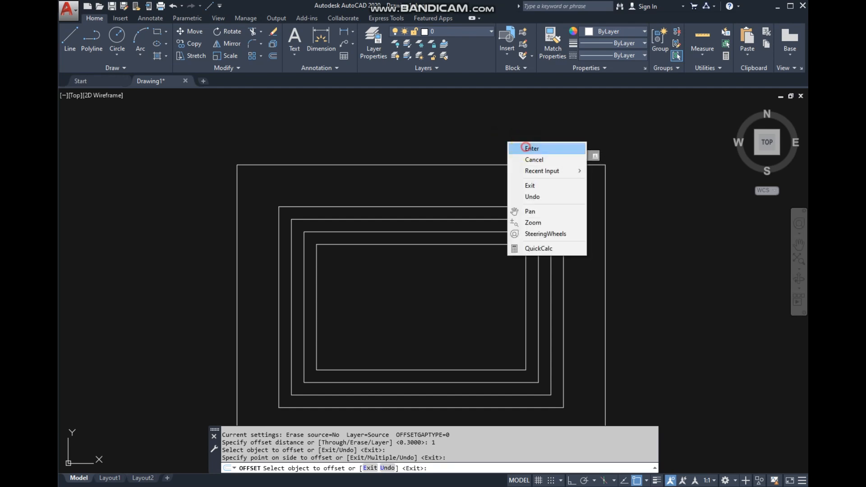
{"action": "left_click", "coordinate": [529, 149]}
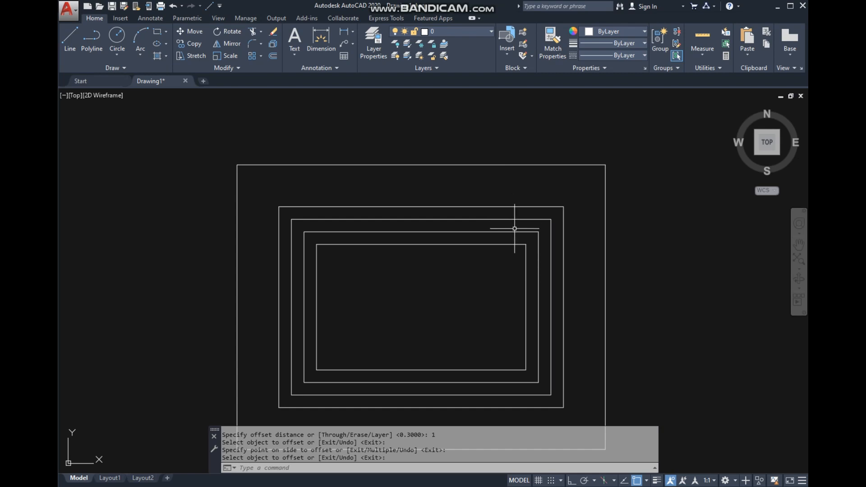
{"action": "scroll", "coordinate": [546, 262], "scroll_direction": "down", "scroll_amount": 4}
{"action": "scroll", "coordinate": [522, 261], "scroll_direction": "up", "scroll_amount": 2}
{"action": "middle_click_drag", "start_coordinate": [509, 215], "coordinate": [505, 248]}
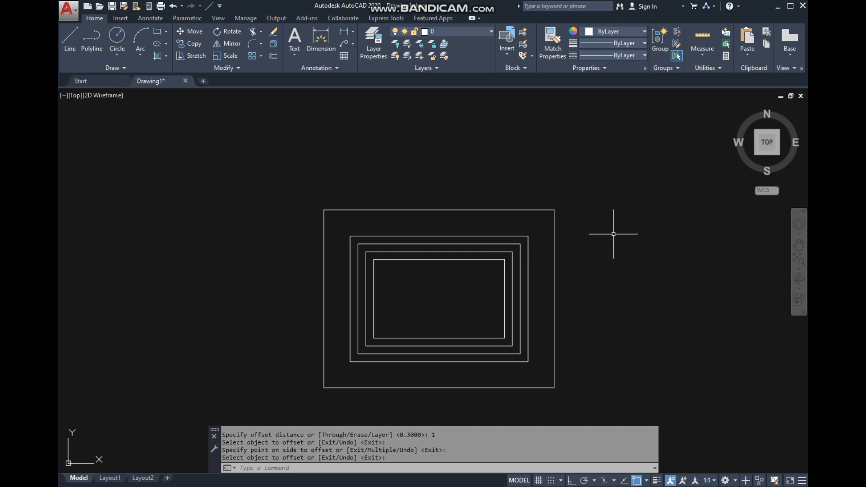
{"action": "middle_click_drag", "start_coordinate": [607, 233], "coordinate": [573, 236]}
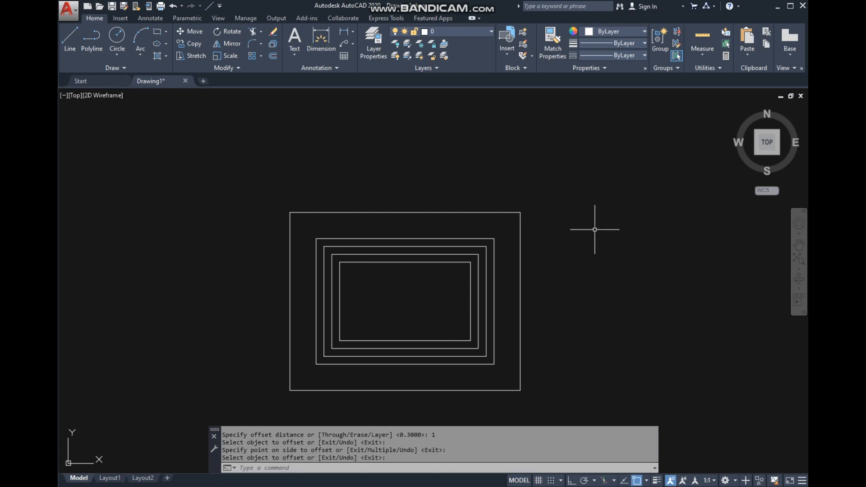
{"action": "middle_click_drag", "start_coordinate": [589, 230], "coordinate": [568, 230]}
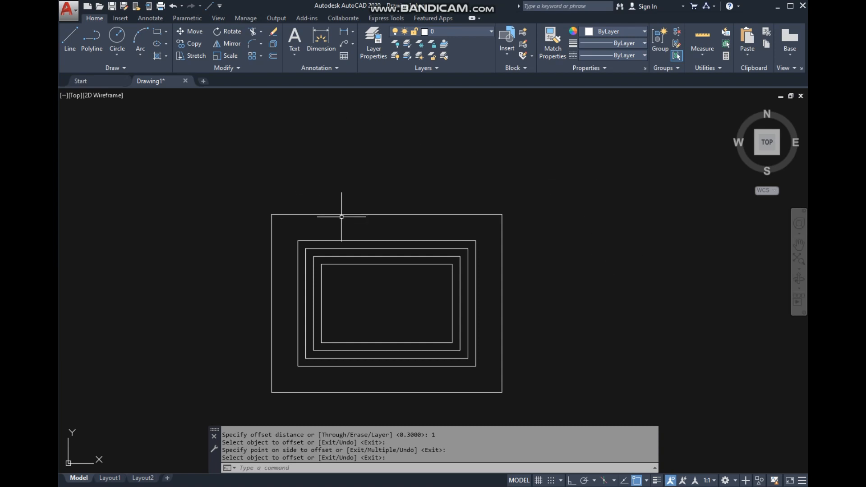
{"action": "middle_click_drag", "start_coordinate": [586, 288], "coordinate": [605, 255]}
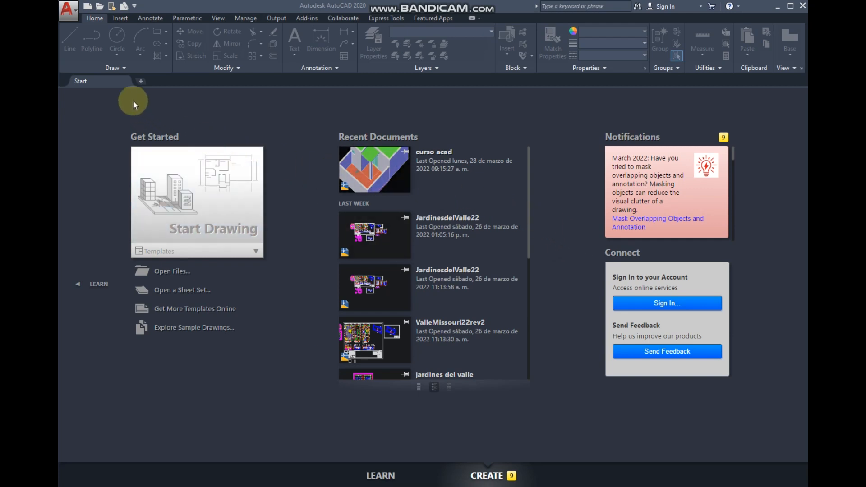
Create a new drawing from the acadiso template.
{"action": "left_click", "coordinate": [88, 10]}
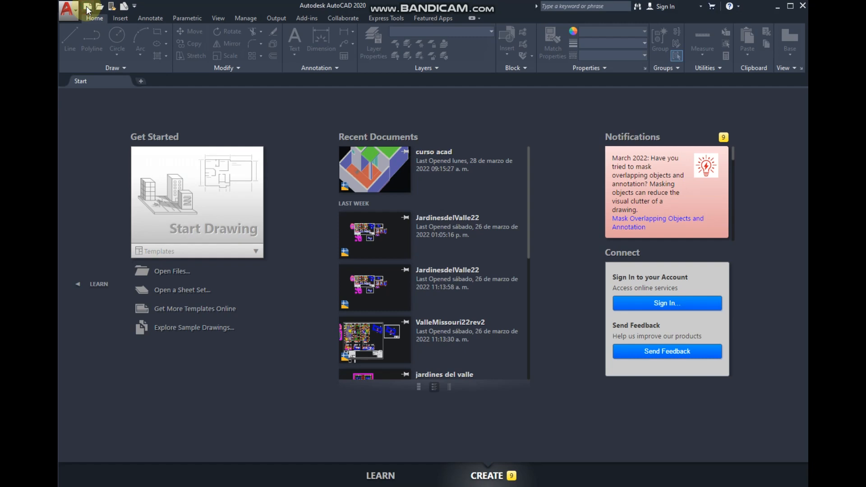
{"action": "left_click", "coordinate": [88, 10]}
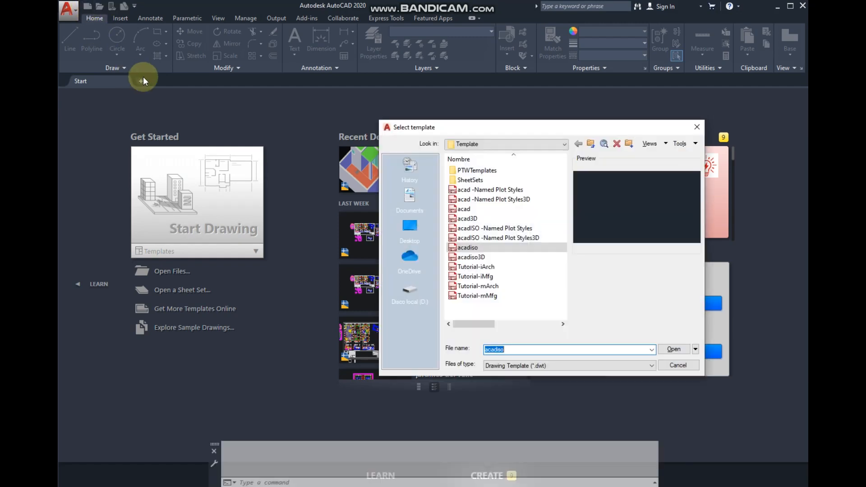
{"action": "double_click", "coordinate": [469, 247]}
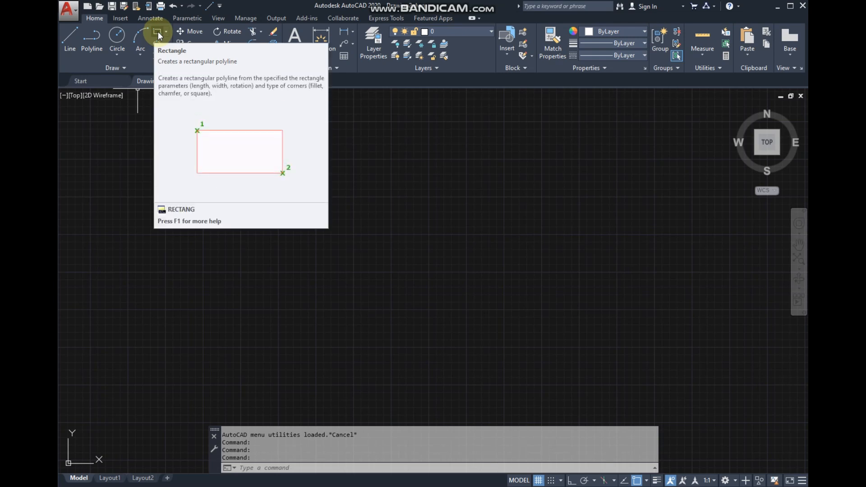
Turn on Ortho mode while starting a line and draw its first segment 4 units straight down.
{"action": "left_click", "coordinate": [71, 34]}
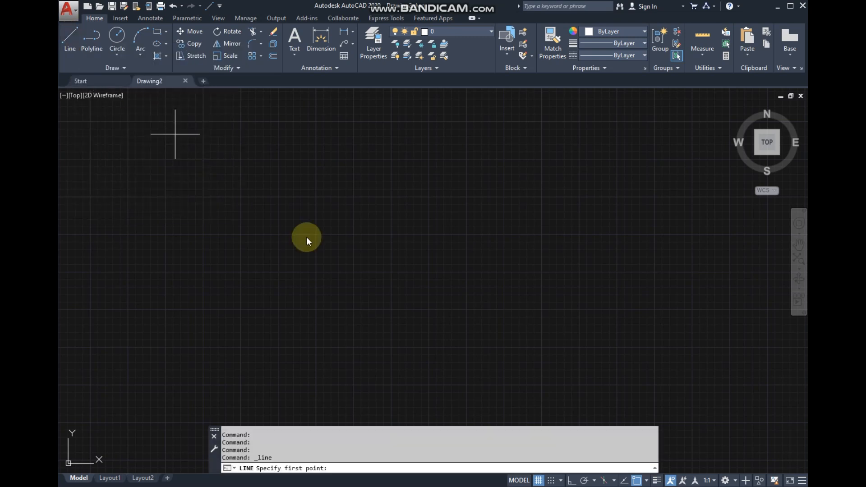
{"action": "left_click", "coordinate": [571, 480]}
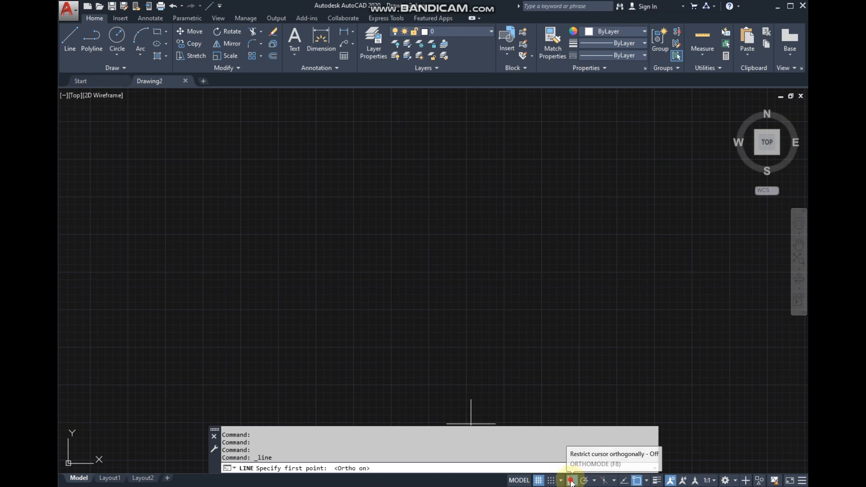
{"action": "left_click", "coordinate": [431, 197]}
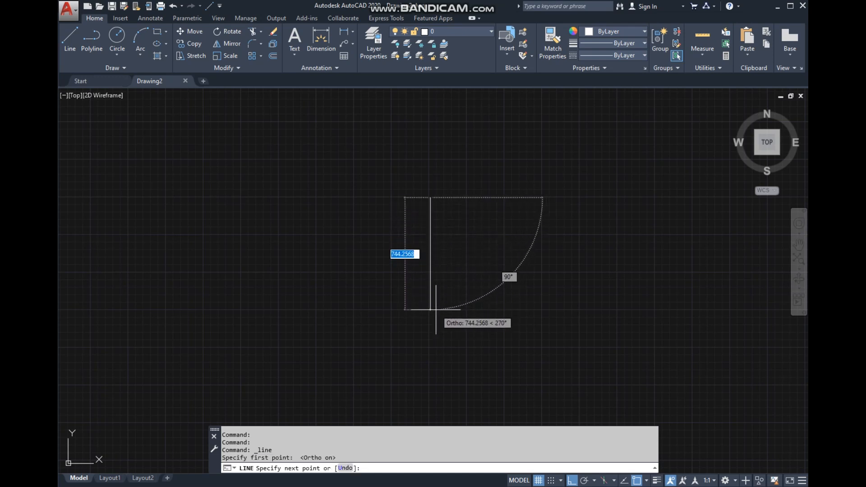
{"action": "type", "text": "4"}
{"action": "key", "text": "Return"}
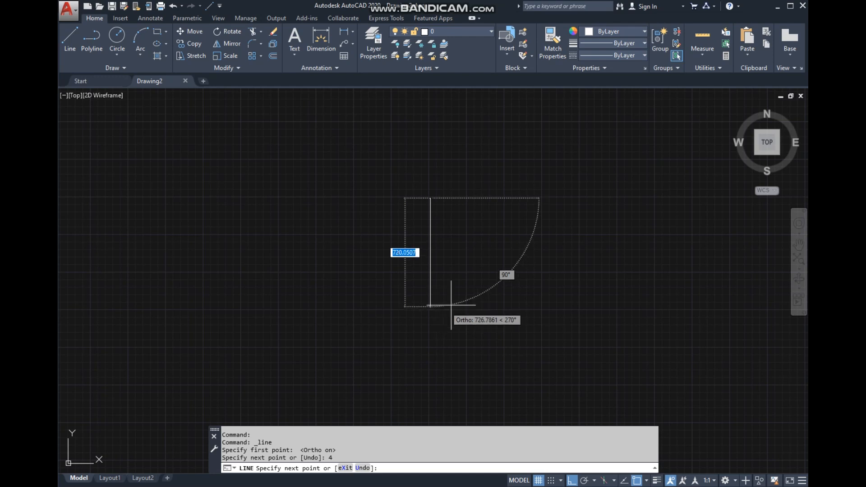
Complete the square by adding 4-unit line segments rightward and upward and closing back to the start point.
{"action": "scroll", "coordinate": [464, 228], "scroll_direction": "up", "scroll_amount": 10}
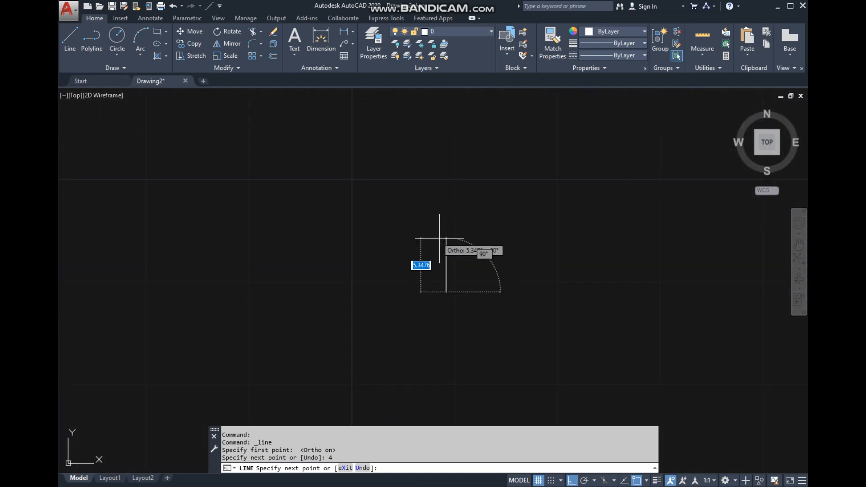
{"action": "middle_click_drag", "start_coordinate": [484, 353], "coordinate": [391, 188]}
{"action": "scroll", "coordinate": [470, 270], "scroll_direction": "down", "scroll_amount": 4}
{"action": "scroll", "coordinate": [468, 261], "scroll_direction": "up", "scroll_amount": 2}
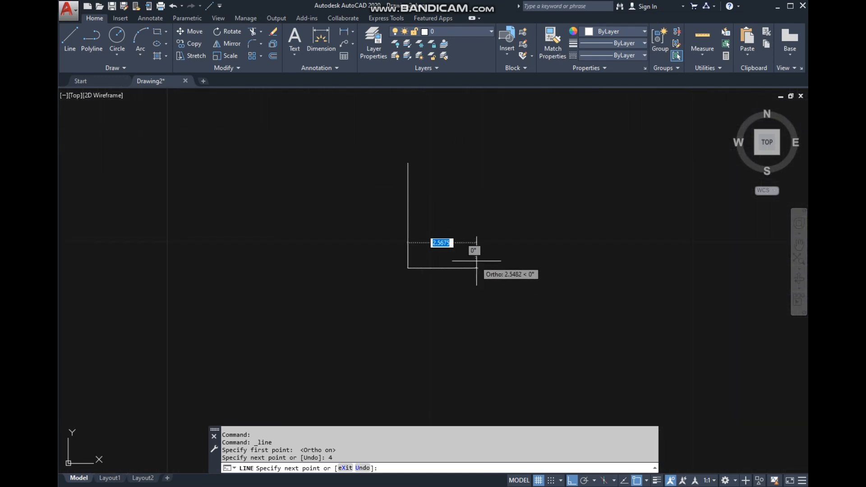
{"action": "left_click", "coordinate": [524, 269]}
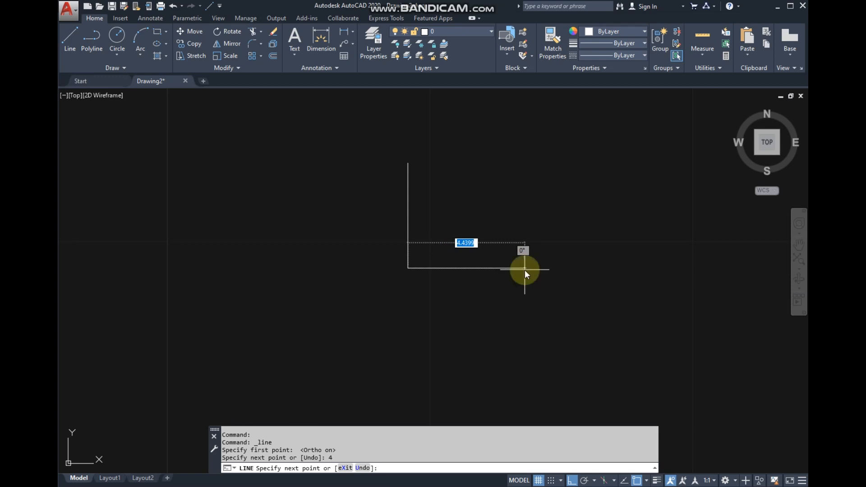
{"action": "type", "text": "4"}
{"action": "key", "text": "Return"}
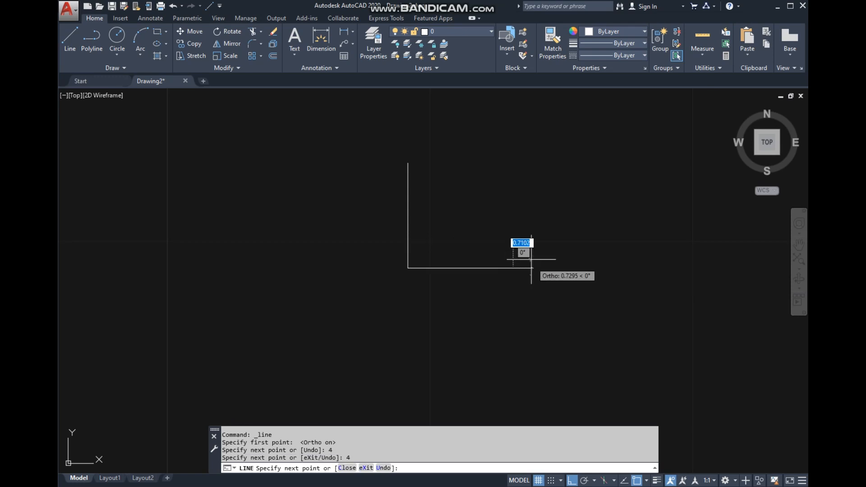
{"action": "type", "text": "4"}
{"action": "left_click", "coordinate": [507, 165]}
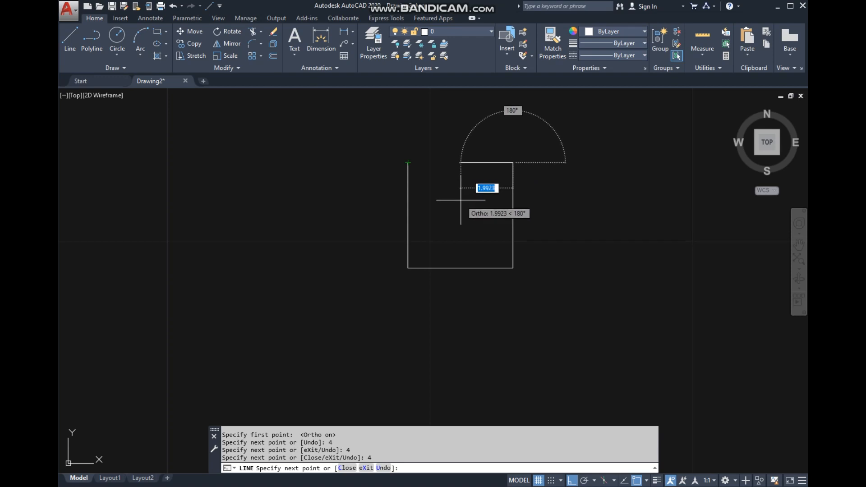
{"action": "type", "text": "C"}
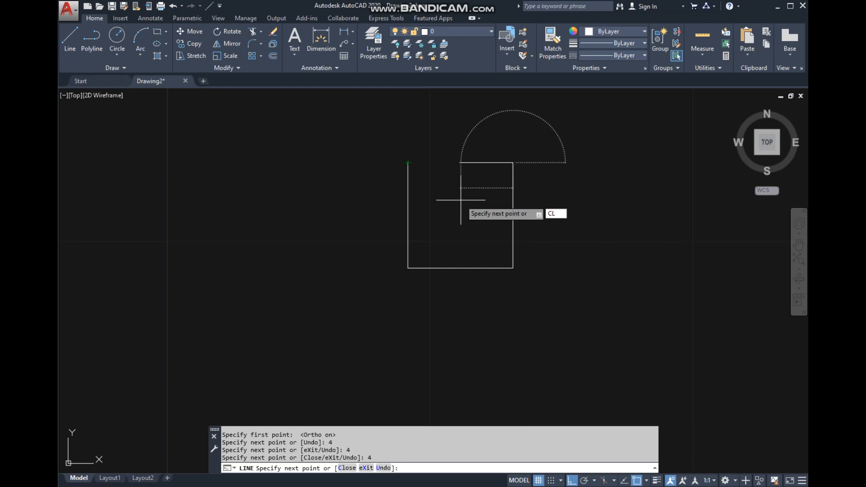
{"action": "type", "text": "L"}
{"action": "key", "text": "Return"}
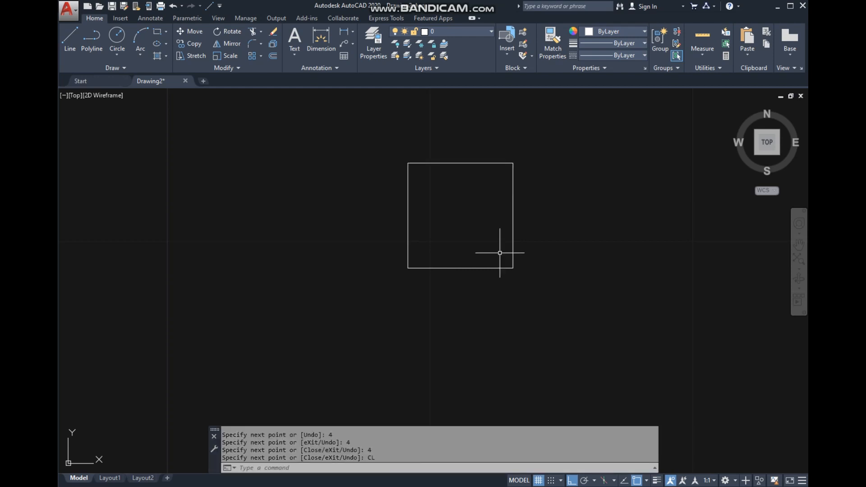
Start an Offset with a distance of 0.15 and offset the square's right side outward.
{"action": "scroll", "coordinate": [487, 208], "scroll_direction": "up", "scroll_amount": 4}
{"action": "middle_click_drag", "start_coordinate": [535, 212], "coordinate": [503, 223]}
{"action": "scroll", "coordinate": [532, 208], "scroll_direction": "down", "scroll_amount": 2}
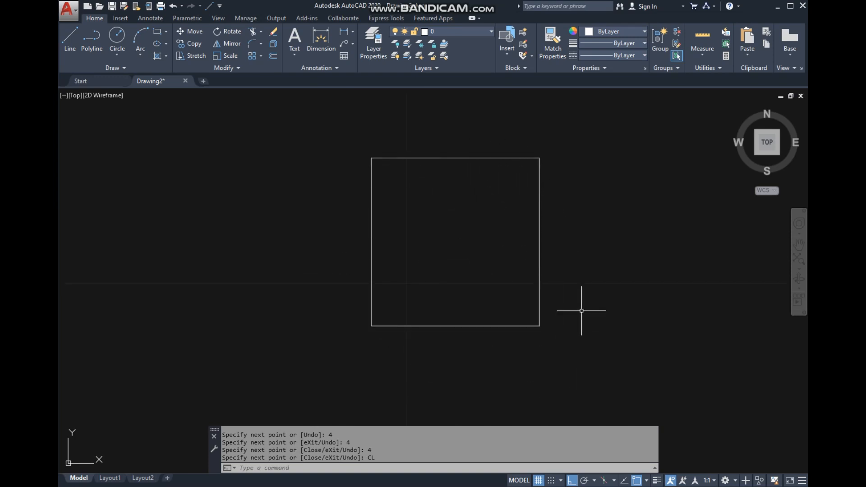
{"action": "scroll", "coordinate": [537, 236], "scroll_direction": "up", "scroll_amount": 2}
{"action": "middle_click_drag", "start_coordinate": [538, 236], "coordinate": [532, 253]}
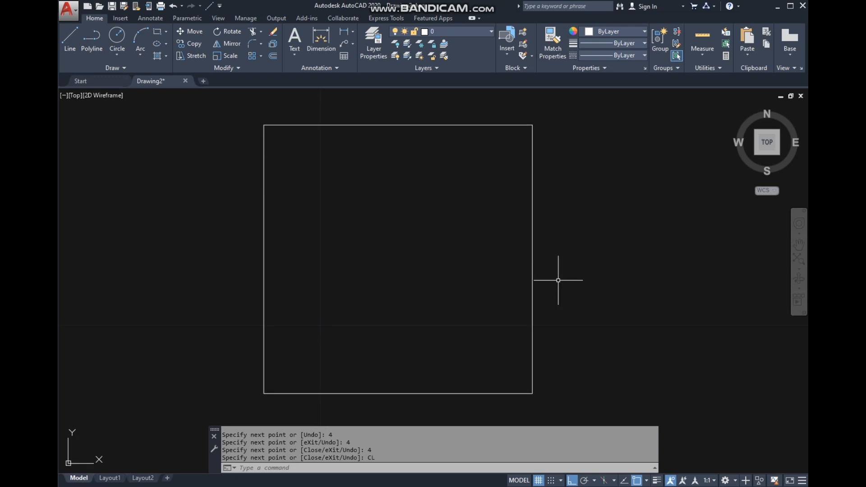
{"action": "middle_click_drag", "start_coordinate": [528, 171], "coordinate": [552, 173]}
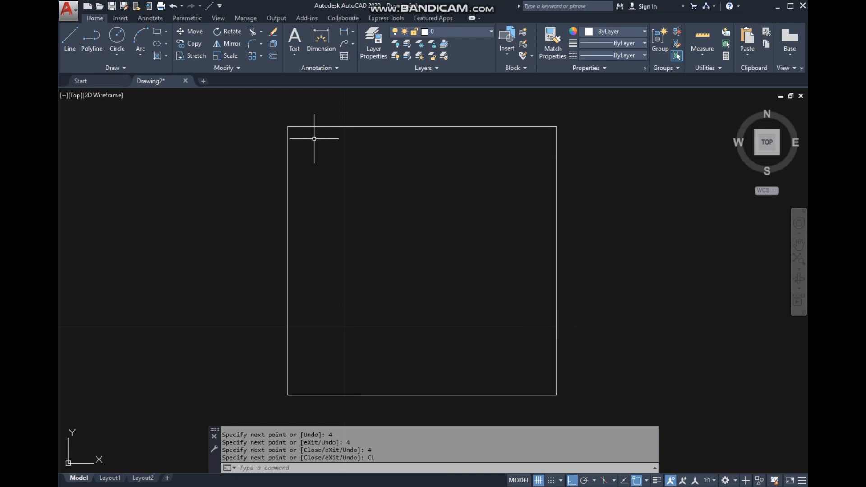
{"action": "left_click", "coordinate": [274, 55]}
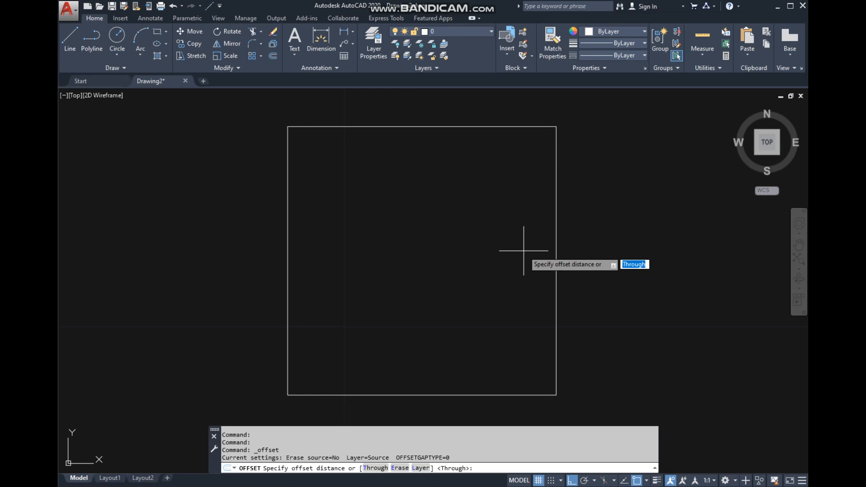
{"action": "type", "text": ".15"}
{"action": "key", "text": "Return"}
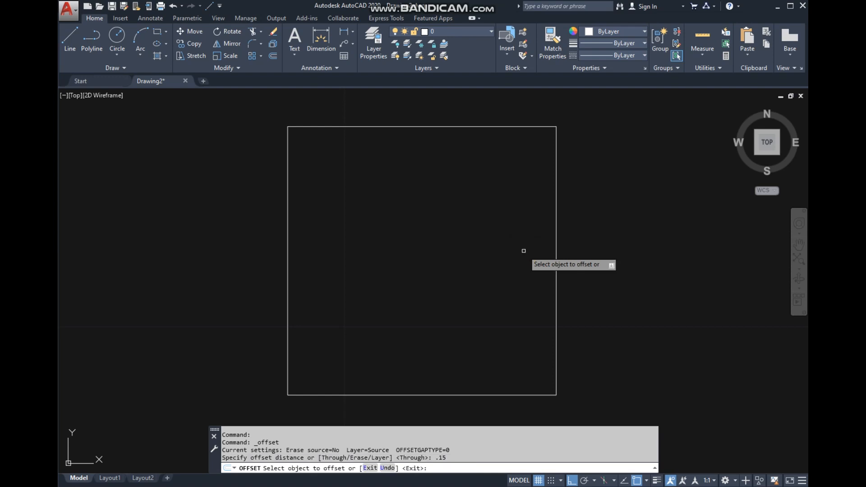
{"action": "left_click", "coordinate": [556, 248]}
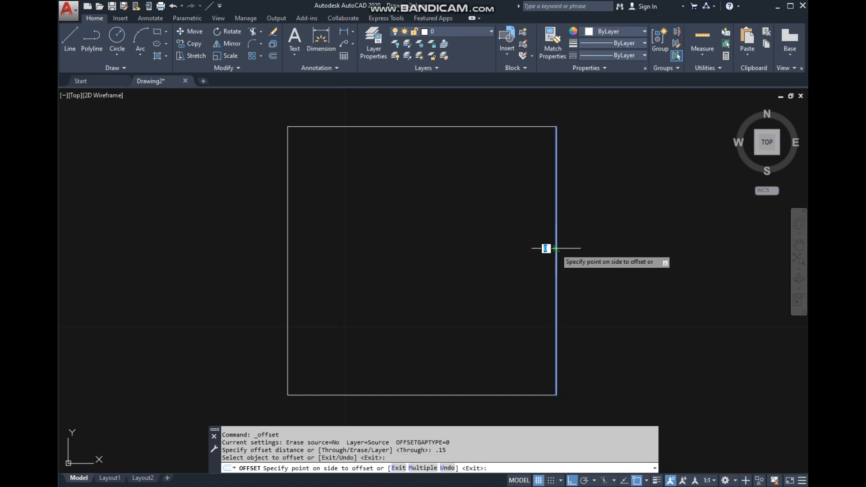
{"action": "left_click", "coordinate": [607, 256]}
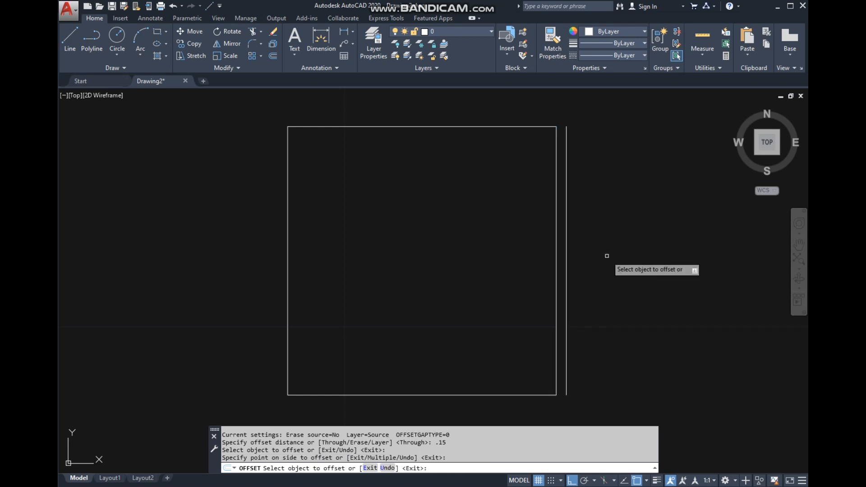
Offset the square's top, left and bottom sides outward by the same 0.15 distance and end the Offset.
{"action": "left_click", "coordinate": [522, 128]}
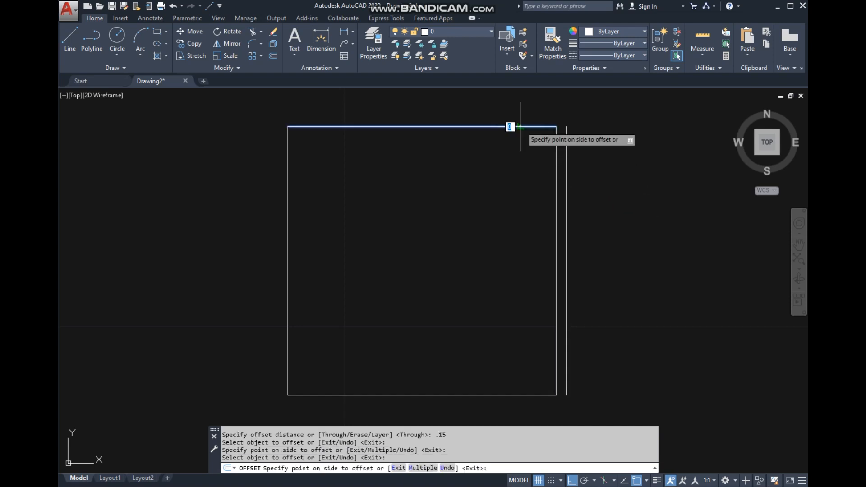
{"action": "left_click", "coordinate": [518, 99]}
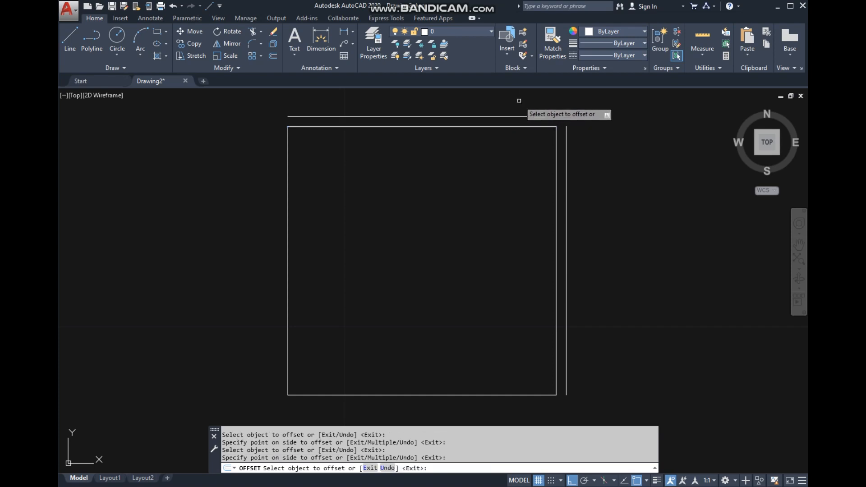
{"action": "left_click", "coordinate": [288, 196]}
{"action": "left_click", "coordinate": [243, 198]}
{"action": "middle_click_drag", "start_coordinate": [453, 358], "coordinate": [480, 275]}
{"action": "left_click", "coordinate": [483, 312]}
{"action": "left_click", "coordinate": [487, 364]}
{"action": "middle_click_drag", "start_coordinate": [492, 226], "coordinate": [494, 308]}
{"action": "right_click", "coordinate": [470, 242]}
{"action": "left_click", "coordinate": [489, 247]}
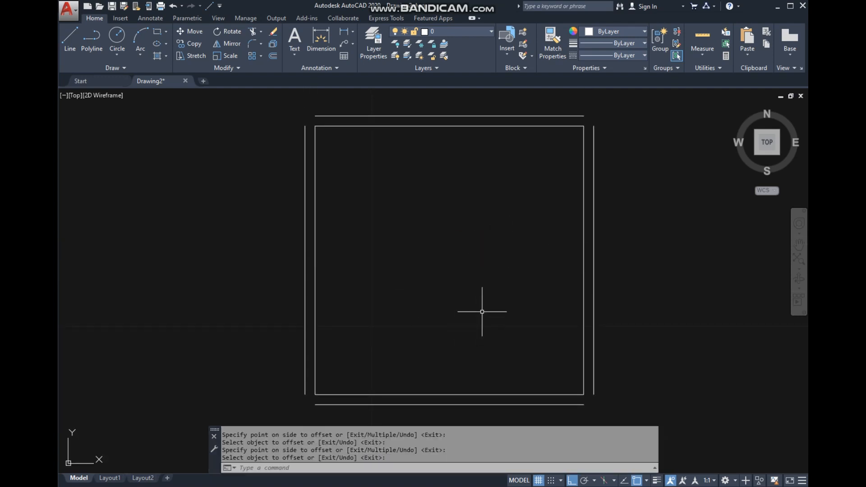
{"action": "middle_click_drag", "start_coordinate": [582, 386], "coordinate": [579, 377]}
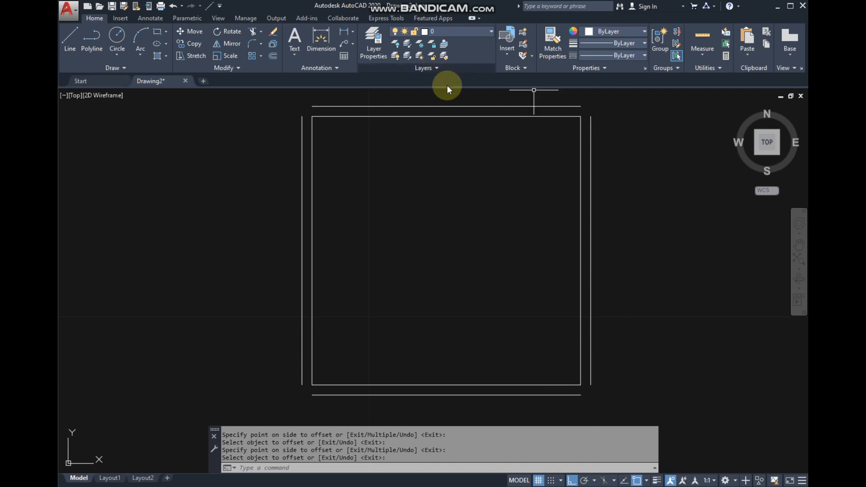
{"action": "left_click", "coordinate": [323, 106]}
{"action": "left_click", "coordinate": [311, 106]}
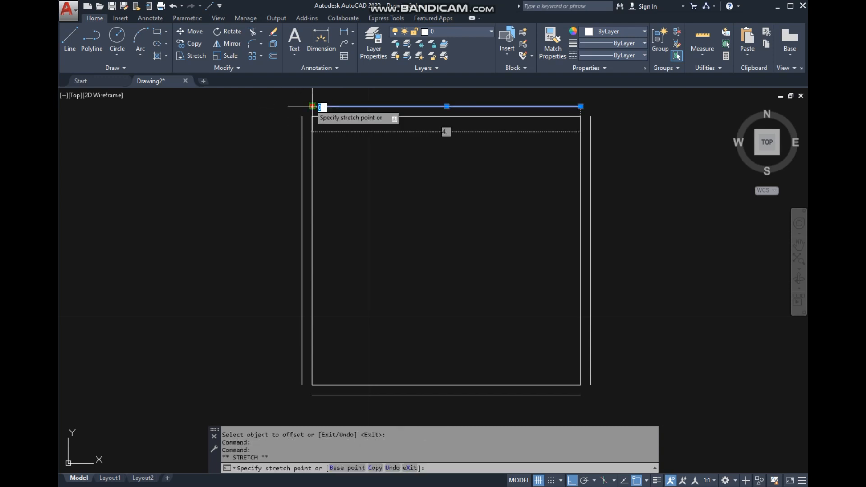
{"action": "key", "text": "Escape"}
{"action": "key", "text": "Escape"}
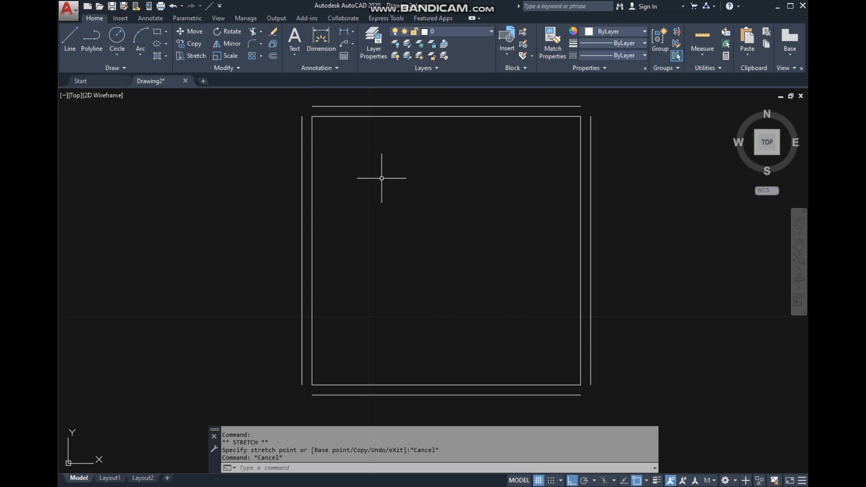
{"action": "left_click", "coordinate": [253, 45]}
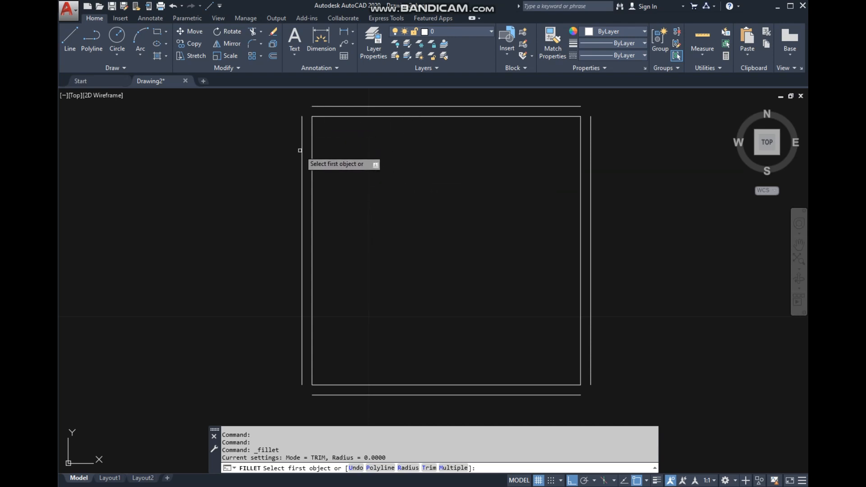
{"action": "scroll", "coordinate": [350, 113], "scroll_direction": "up", "scroll_amount": 5}
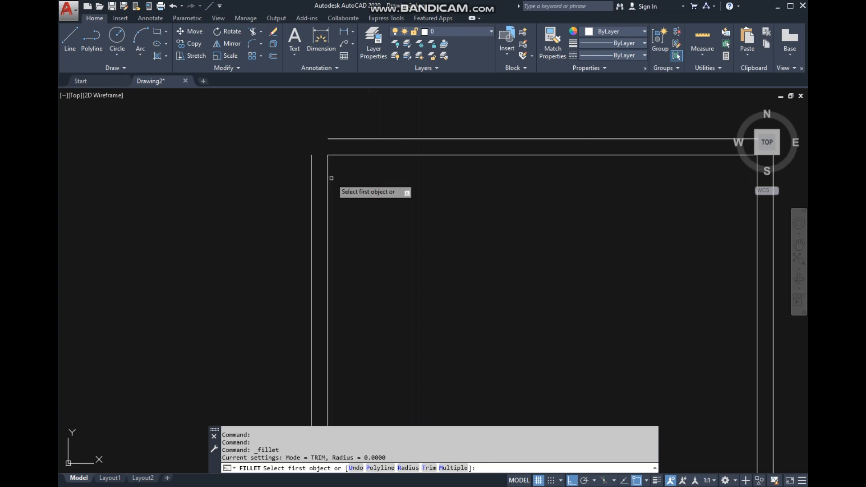
{"action": "middle_click_drag", "start_coordinate": [333, 158], "coordinate": [329, 197]}
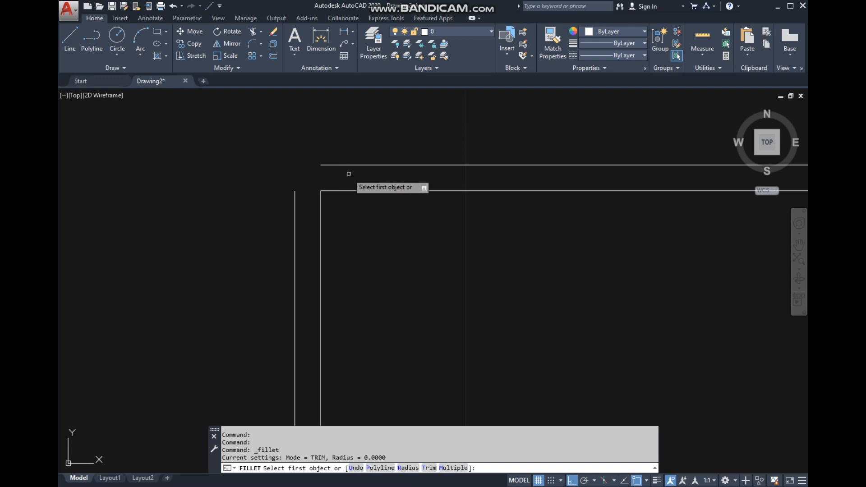
{"action": "right_click", "coordinate": [321, 179]}
{"action": "left_click", "coordinate": [332, 187]}
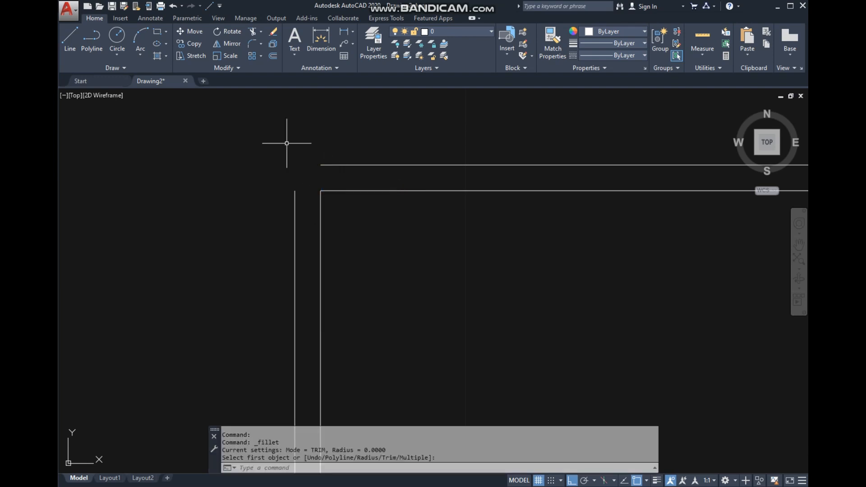
Fillet the outer left and top lines at their upper-left corner with a radius of 0.1.
{"action": "left_click", "coordinate": [252, 48]}
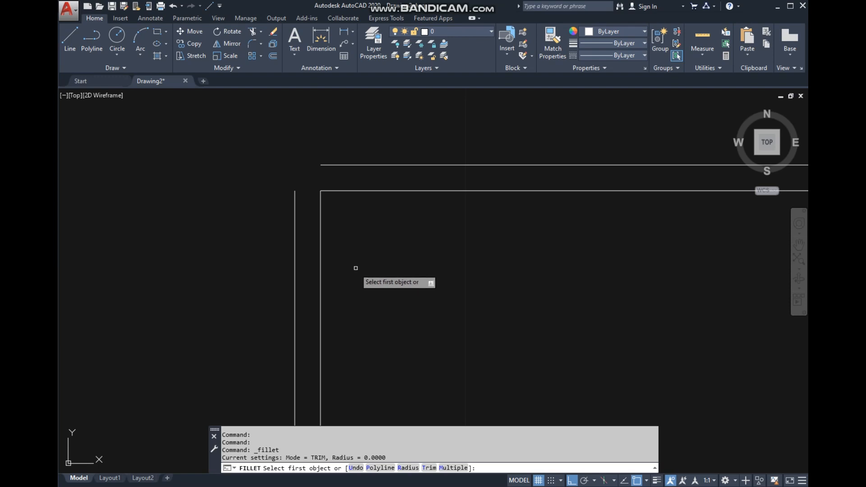
{"action": "type", "text": "R"}
{"action": "key", "text": "Return"}
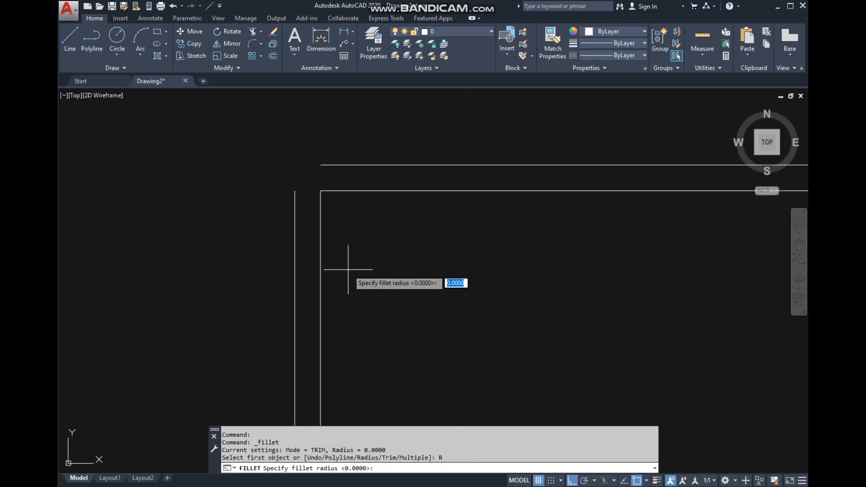
{"action": "type", "text": ".1"}
{"action": "key", "text": "Return"}
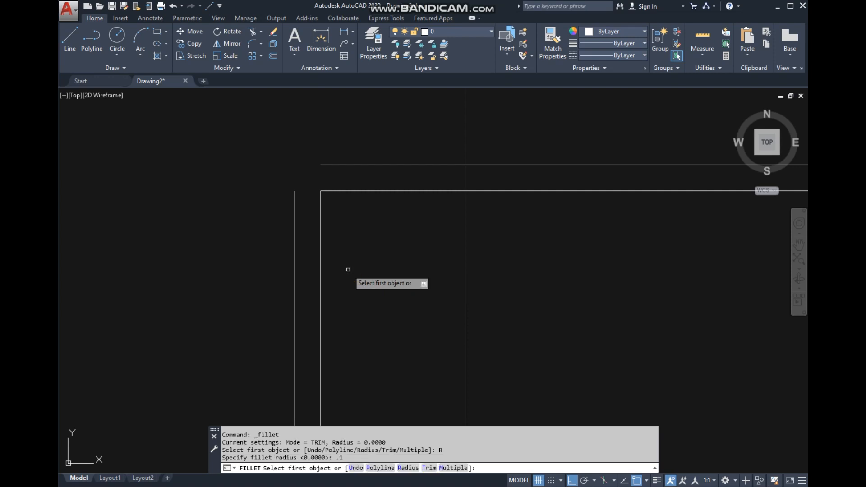
{"action": "left_click", "coordinate": [296, 246]}
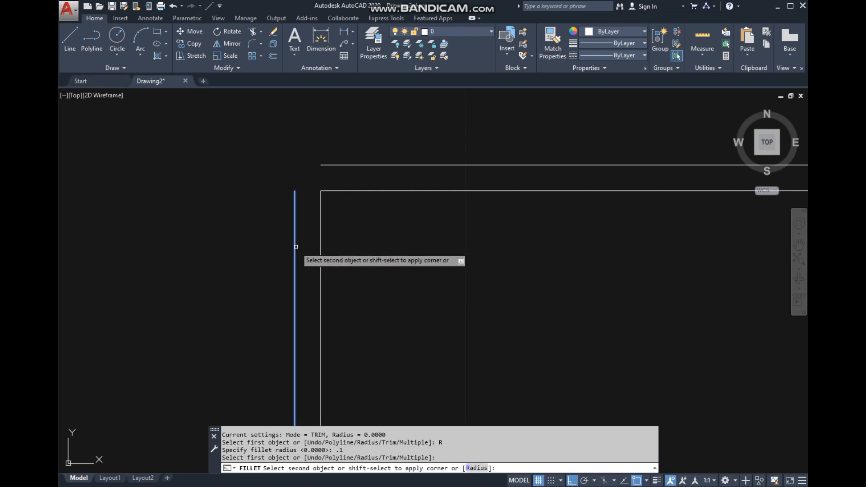
{"action": "left_click", "coordinate": [345, 165]}
{"action": "scroll", "coordinate": [300, 173], "scroll_direction": "up", "scroll_amount": 5}
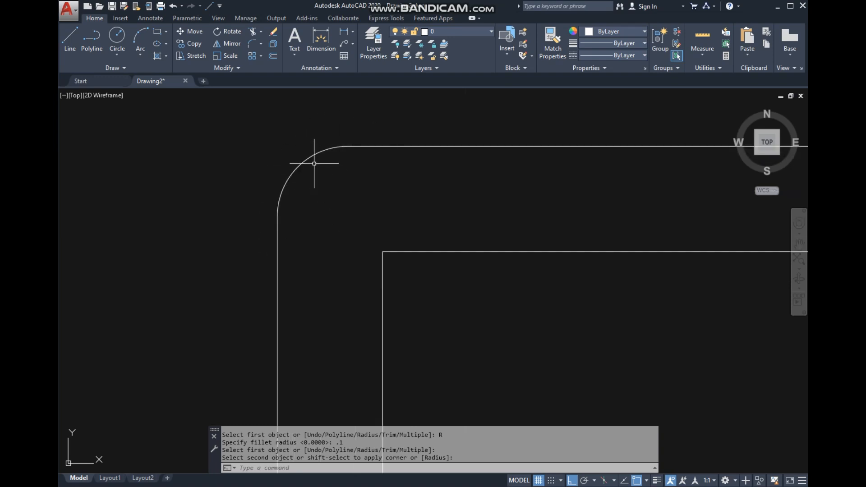
{"action": "scroll", "coordinate": [313, 166], "scroll_direction": "down", "scroll_amount": 4}
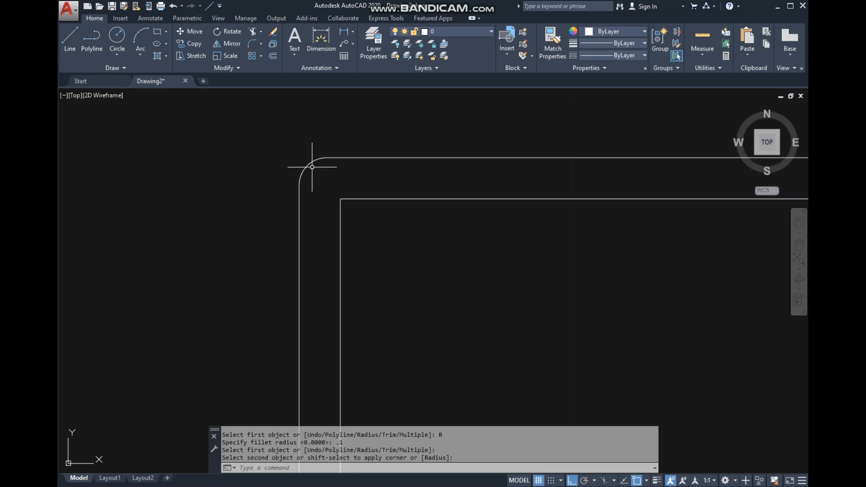
Erase the fillet arc at the outer upper-left corner.
{"action": "left_click", "coordinate": [260, 119]}
{"action": "left_click", "coordinate": [373, 239]}
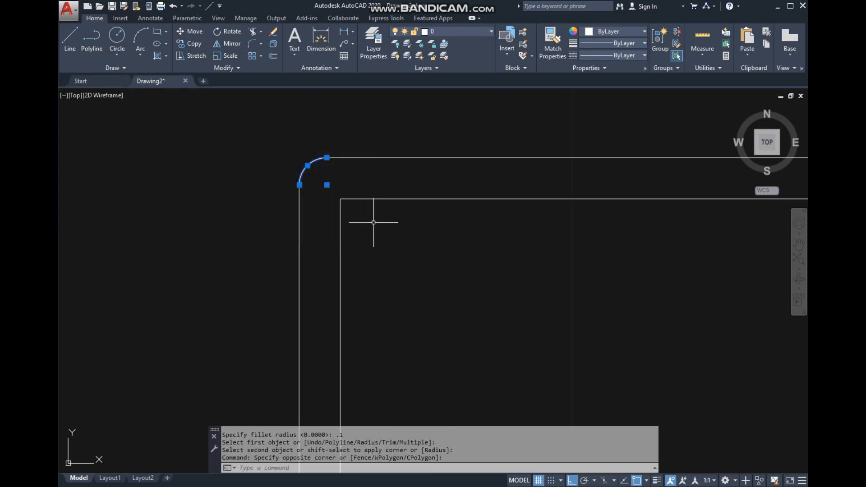
{"action": "key", "text": "Delete"}
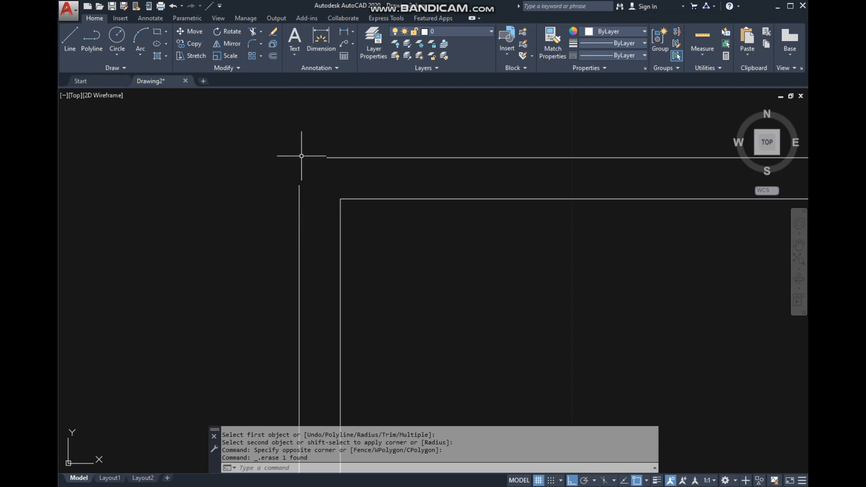
Set the fillet radius to 0 and join the outer left and top lines into a sharp corner.
{"action": "left_click", "coordinate": [252, 43]}
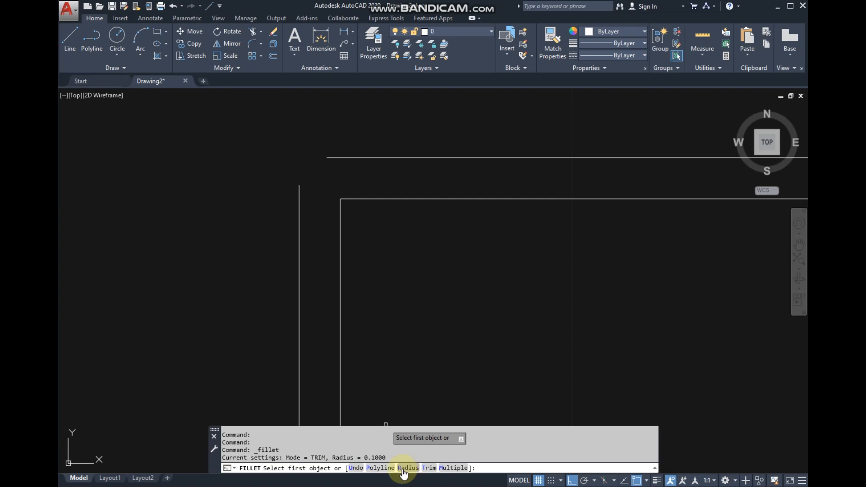
{"action": "left_click", "coordinate": [482, 468]}
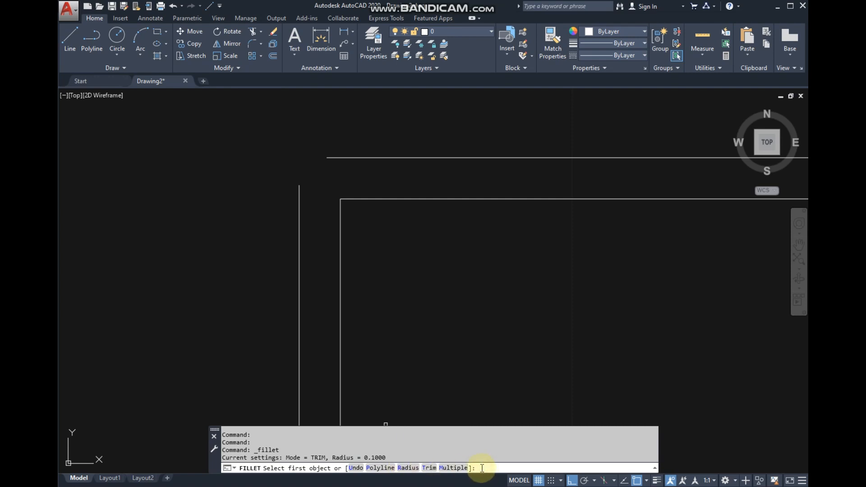
{"action": "key", "text": "Return"}
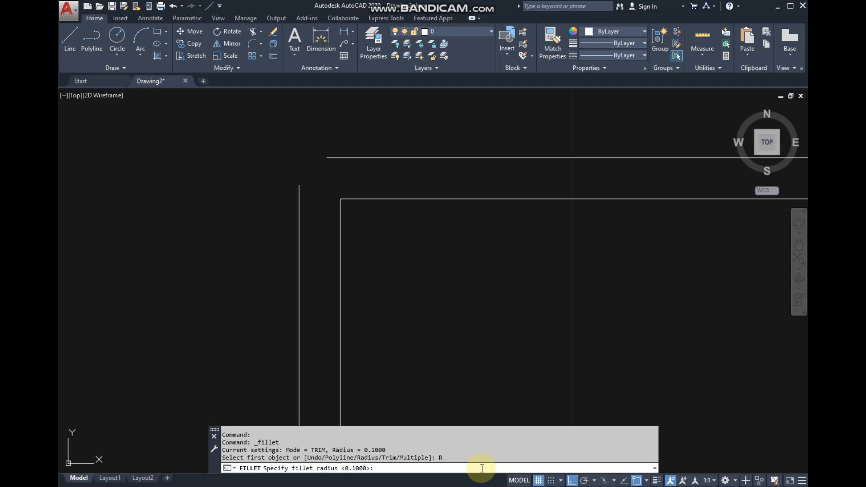
{"action": "type", "text": "0"}
{"action": "key", "text": "Return"}
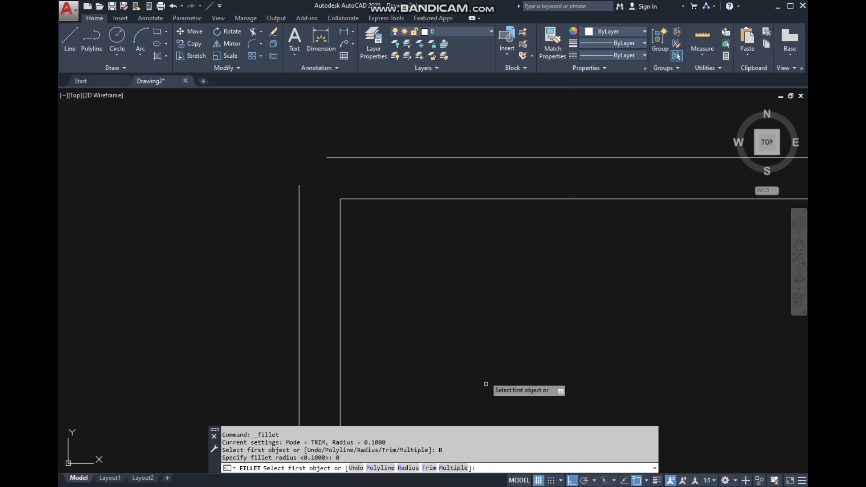
{"action": "left_click", "coordinate": [299, 194]}
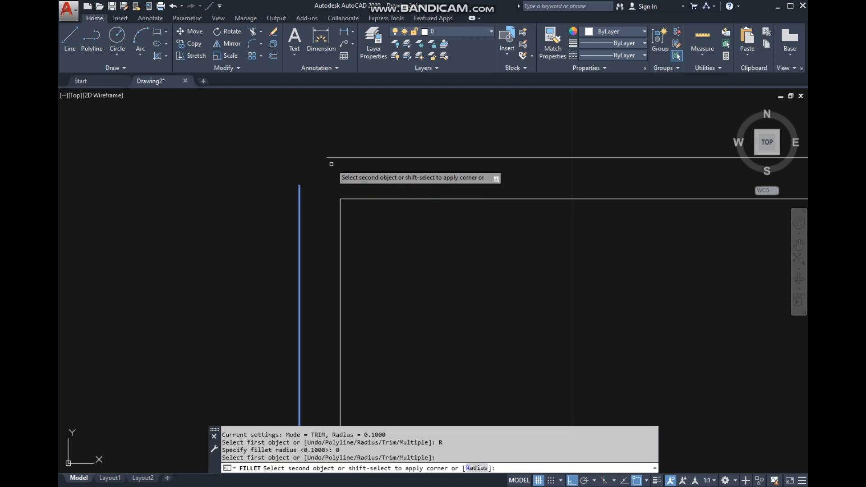
{"action": "left_click", "coordinate": [367, 159]}
Repeat the zero-radius Fillet to close the outer square's upper-right and lower-right corners.
{"action": "scroll", "coordinate": [366, 159], "scroll_direction": "down", "scroll_amount": 5}
{"action": "key", "text": "Return"}
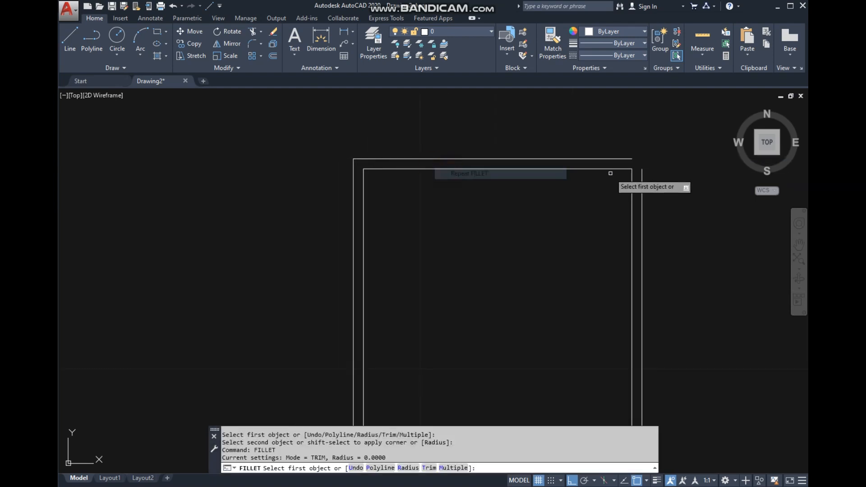
{"action": "left_click", "coordinate": [619, 158]}
{"action": "left_click", "coordinate": [641, 181]}
{"action": "middle_click_drag", "start_coordinate": [595, 304], "coordinate": [592, 185]}
{"action": "right_click", "coordinate": [581, 214]}
{"action": "left_click", "coordinate": [594, 221]}
{"action": "left_click", "coordinate": [639, 268]}
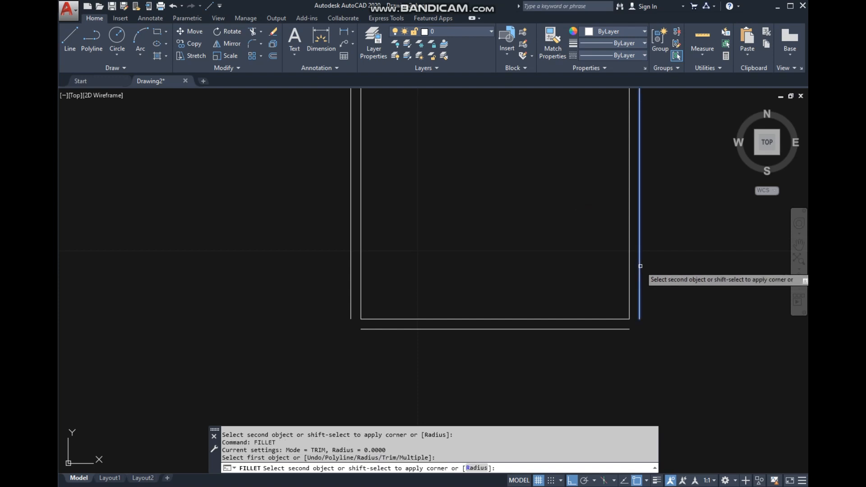
{"action": "left_click", "coordinate": [623, 329]}
Repeat the zero-radius Fillet on the outer left and bottom lines to close the lower-left corner.
{"action": "middle_click_drag", "start_coordinate": [421, 269], "coordinate": [485, 218]}
{"action": "scroll", "coordinate": [444, 255], "scroll_direction": "up", "scroll_amount": 3}
{"action": "right_click", "coordinate": [445, 240]}
{"action": "left_click", "coordinate": [456, 247]}
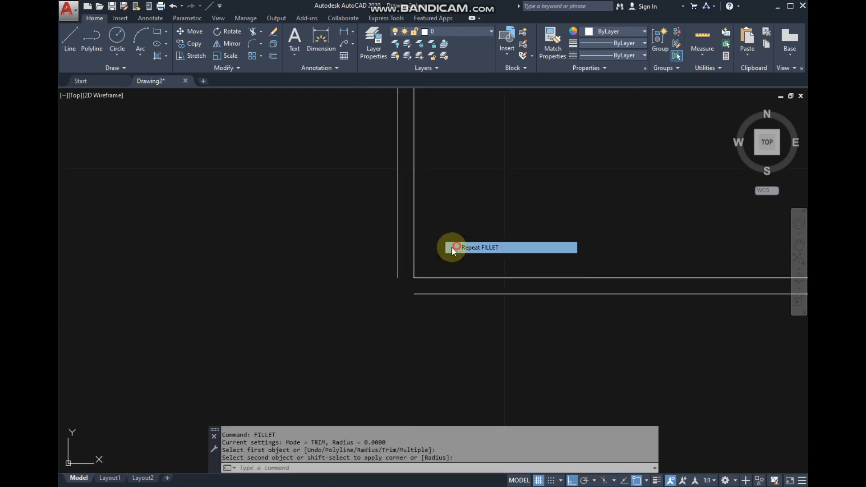
{"action": "left_click", "coordinate": [398, 252]}
{"action": "left_click", "coordinate": [436, 294]}
{"action": "scroll", "coordinate": [458, 309], "scroll_direction": "down", "scroll_amount": 5}
{"action": "scroll", "coordinate": [495, 315], "scroll_direction": "up", "scroll_amount": 2}
{"action": "scroll", "coordinate": [495, 315], "scroll_direction": "up", "scroll_amount": 3}
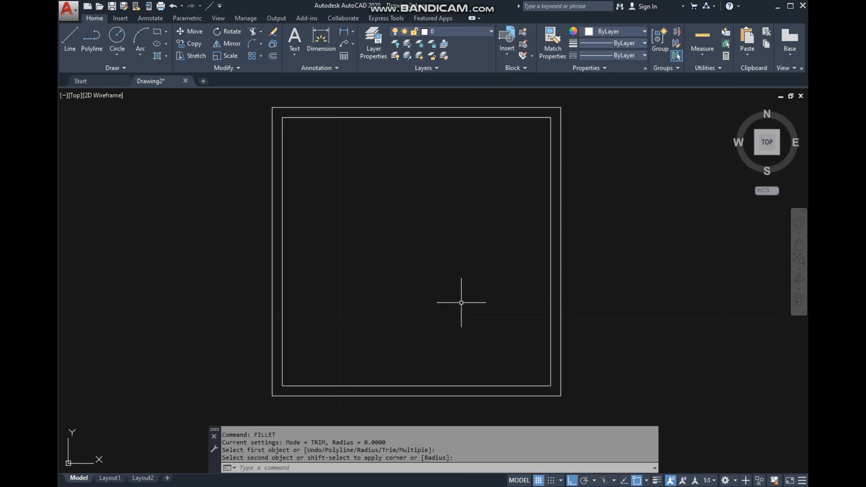
{"action": "mouse_move", "coordinate": [459, 308]}
{"action": "middle_mouse_down"}
{"action": "mouse_move", "coordinate": [480, 283]}
{"action": "mouse_move", "coordinate": [482, 316]}
{"action": "middle_mouse_up"}
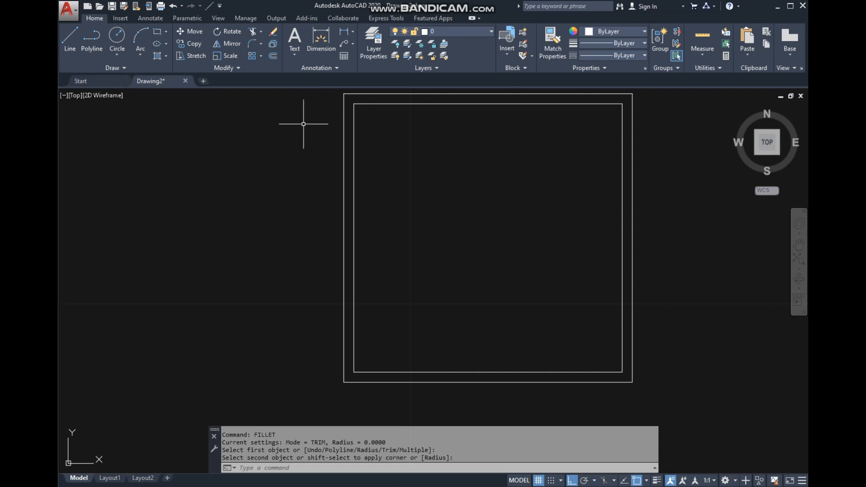
Draw a horizontal line from the inner square's lower-left corner across to the outer left line.
{"action": "mouse_move", "coordinate": [446, 177]}
{"action": "middle_mouse_down"}
{"action": "mouse_move", "coordinate": [405, 174]}
{"action": "mouse_move", "coordinate": [431, 189]}
{"action": "middle_mouse_up"}
{"action": "scroll", "coordinate": [402, 328], "scroll_direction": "up", "scroll_amount": 2}
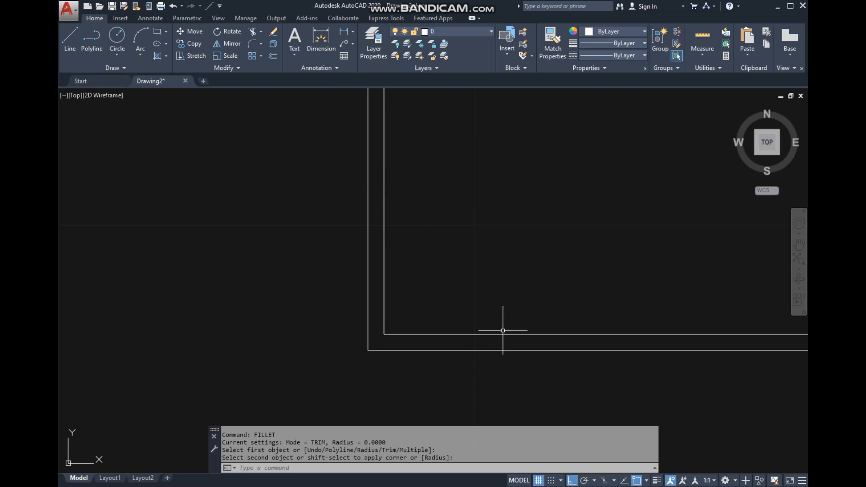
{"action": "left_click", "coordinate": [71, 42]}
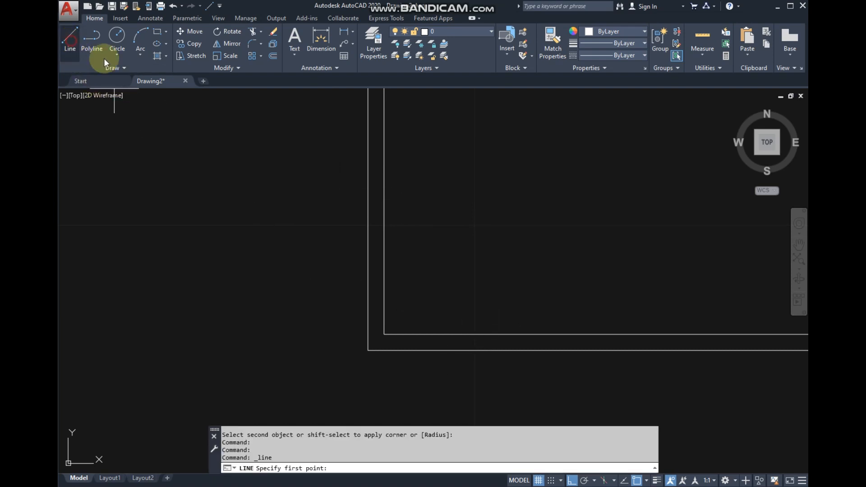
{"action": "scroll", "coordinate": [389, 348], "scroll_direction": "up", "scroll_amount": 4}
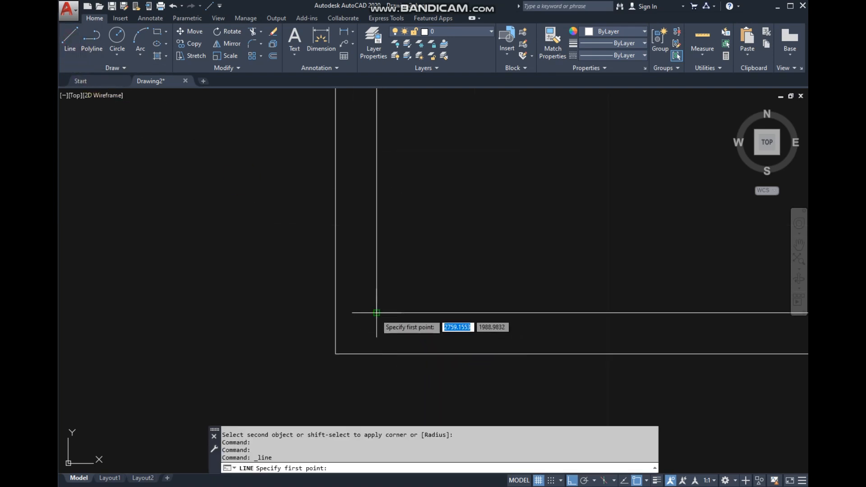
{"action": "left_click", "coordinate": [377, 312]}
{"action": "left_click", "coordinate": [335, 313]}
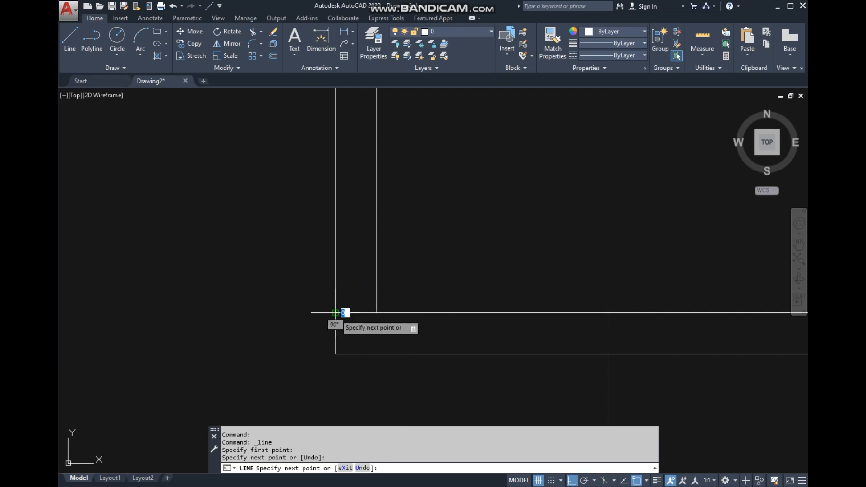
{"action": "right_click", "coordinate": [300, 301]}
{"action": "left_click", "coordinate": [308, 302]}
Copy the short line across the left wall straight up by .90.
{"action": "scroll", "coordinate": [358, 306], "scroll_direction": "down", "scroll_amount": 2}
{"action": "middle_click_drag", "start_coordinate": [358, 306], "coordinate": [373, 356]}
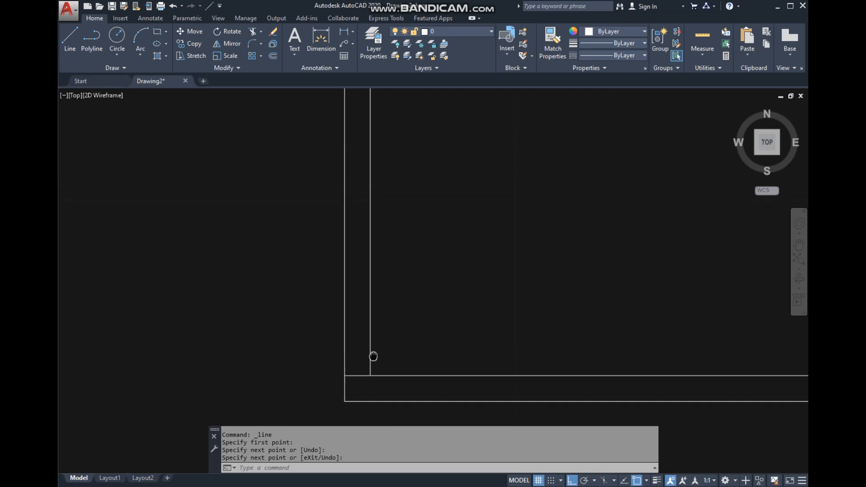
{"action": "middle_click_drag", "start_coordinate": [406, 386], "coordinate": [389, 366]}
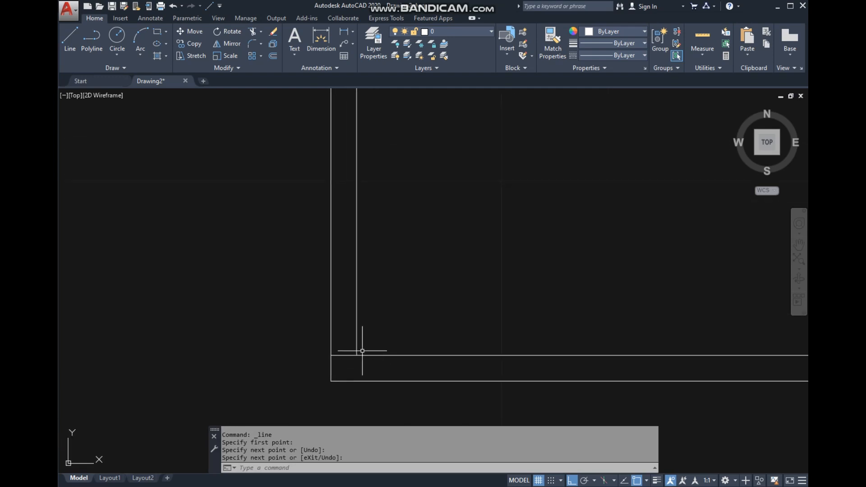
{"action": "scroll", "coordinate": [368, 348], "scroll_direction": "down", "scroll_amount": 4}
{"action": "scroll", "coordinate": [370, 360], "scroll_direction": "up", "scroll_amount": 4}
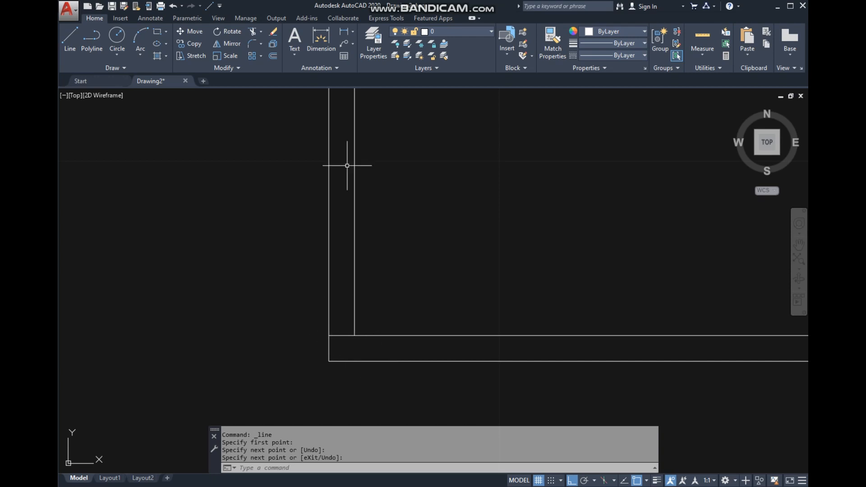
{"action": "left_click", "coordinate": [192, 45]}
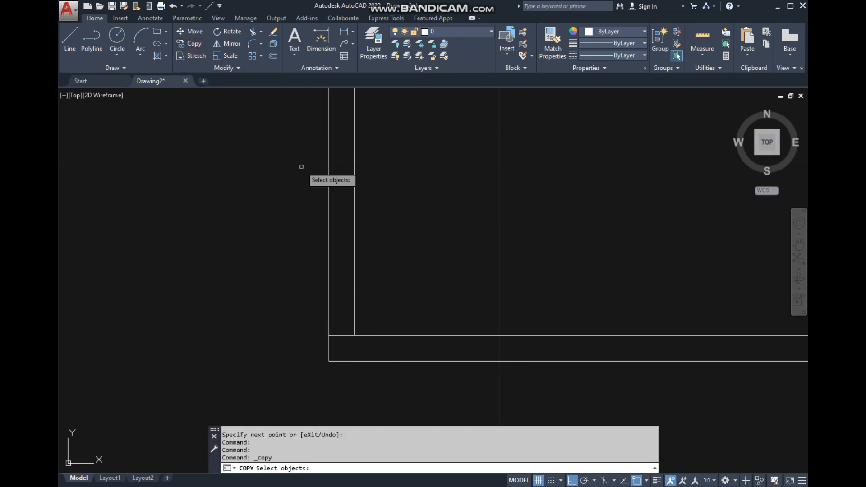
{"action": "left_click", "coordinate": [342, 335]}
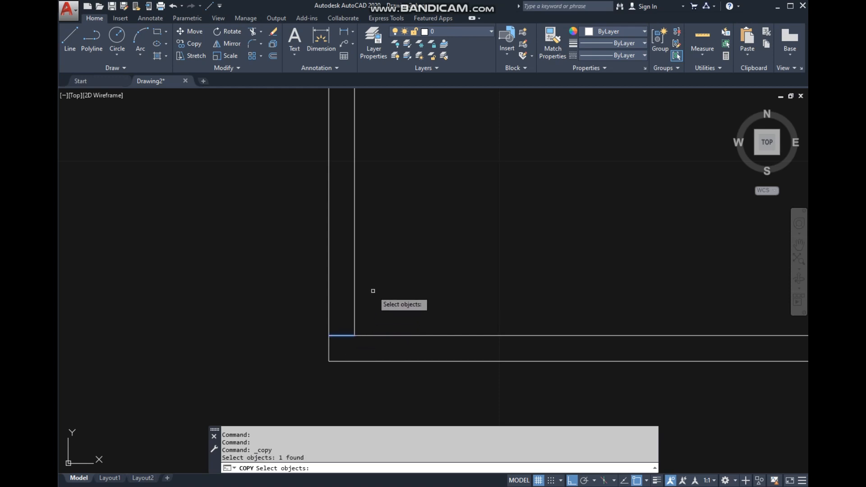
{"action": "key", "text": "Return"}
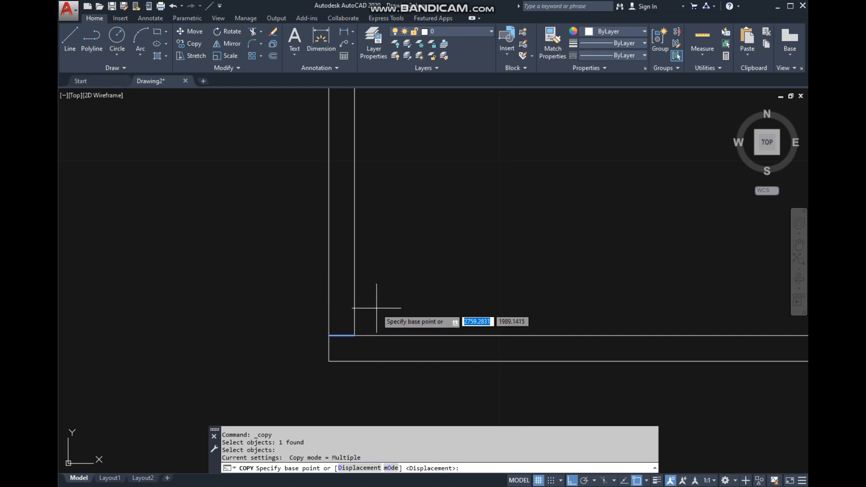
{"action": "left_click", "coordinate": [376, 308]}
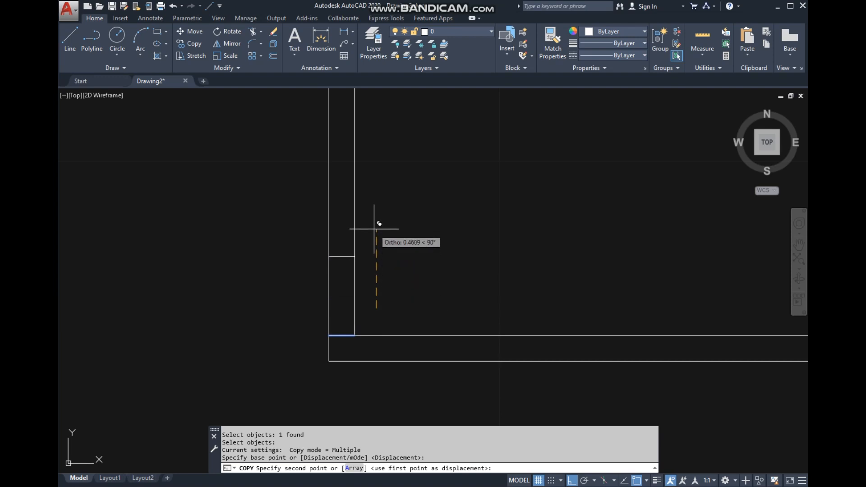
{"action": "type", "text": ".90"}
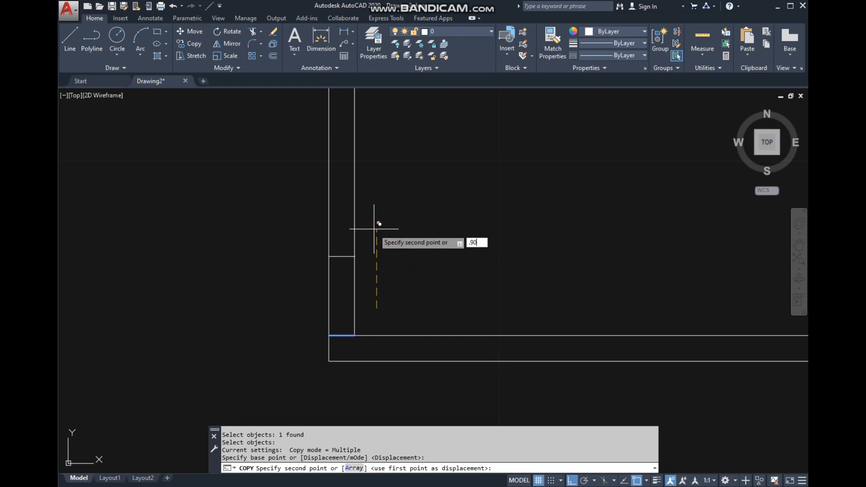
{"action": "key", "text": "Return"}
{"action": "right_click", "coordinate": [395, 220]}
{"action": "left_click", "coordinate": [403, 226]}
{"action": "middle_click_drag", "start_coordinate": [382, 237], "coordinate": [445, 252]}
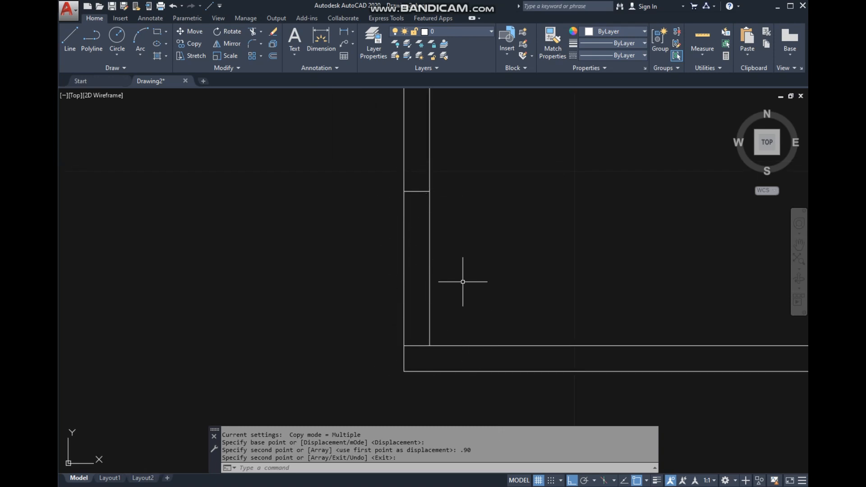
Trim both left wall lines between the two short cross lines, using those cross lines as cutting edges.
{"action": "left_click", "coordinate": [450, 265]}
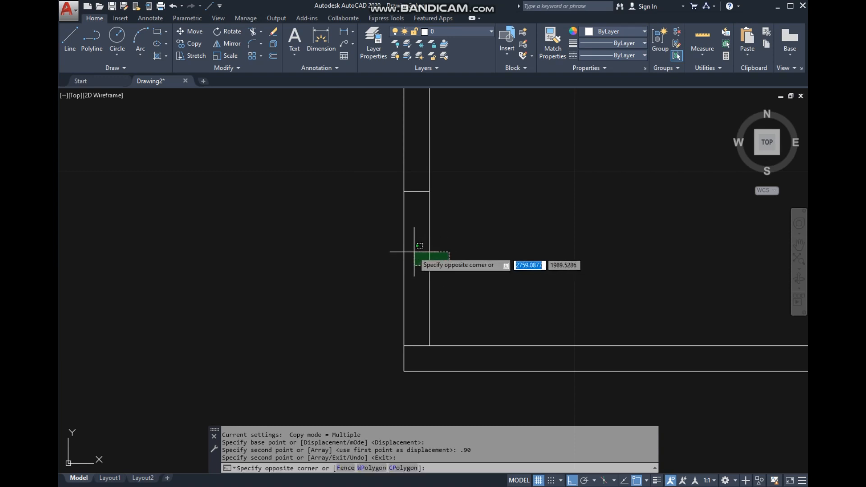
{"action": "left_click", "coordinate": [437, 257]}
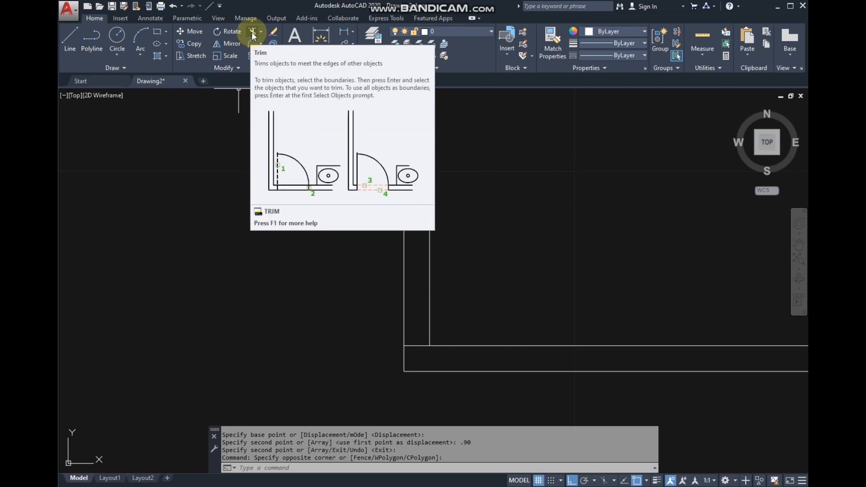
{"action": "left_click", "coordinate": [252, 32]}
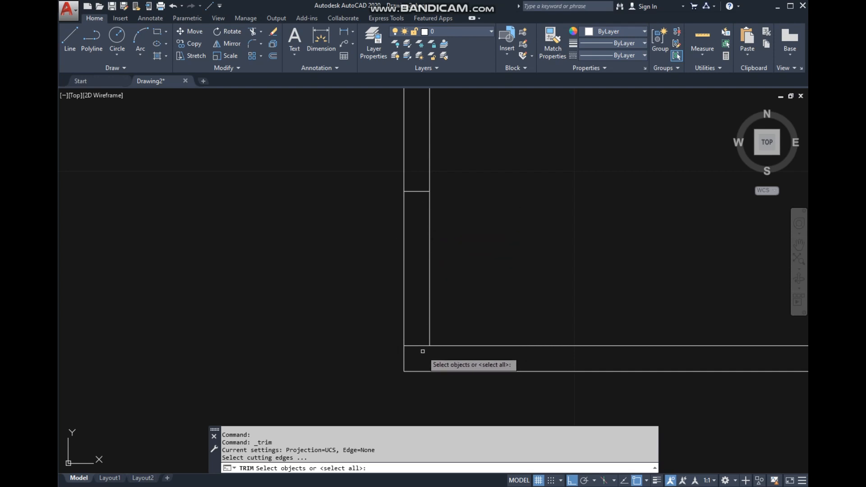
{"action": "left_click", "coordinate": [420, 203]}
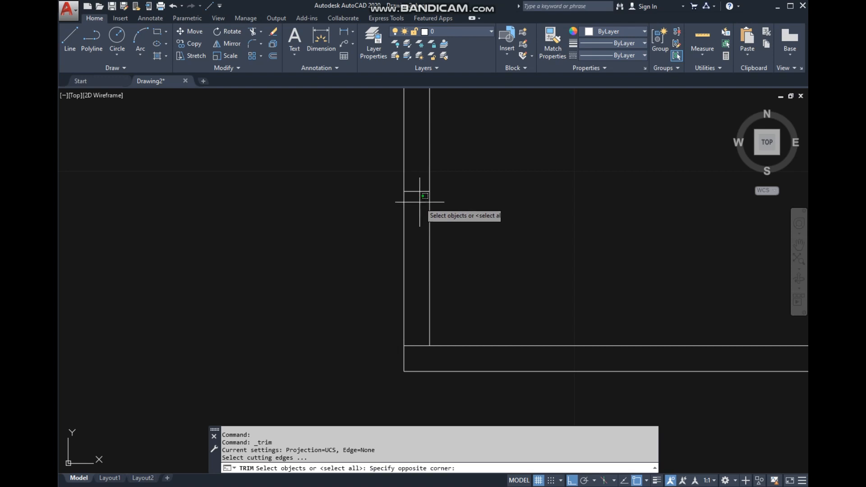
{"action": "left_click", "coordinate": [412, 178]}
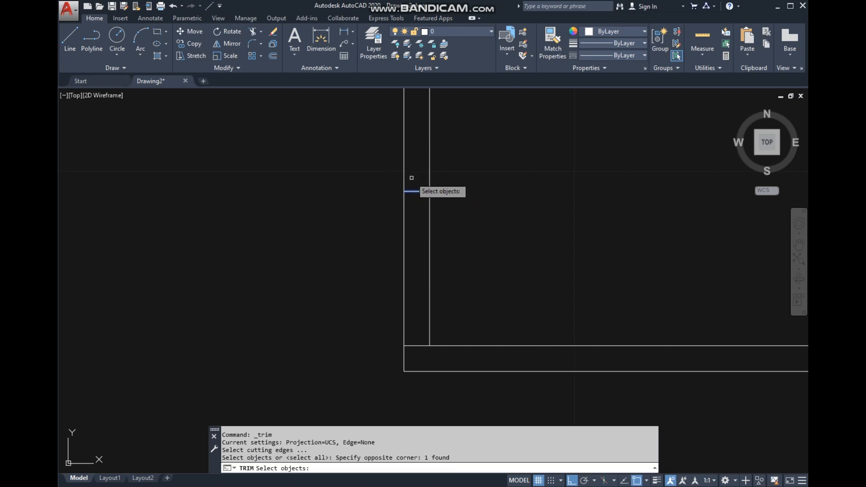
{"action": "left_click", "coordinate": [424, 355]}
{"action": "left_click", "coordinate": [415, 328]}
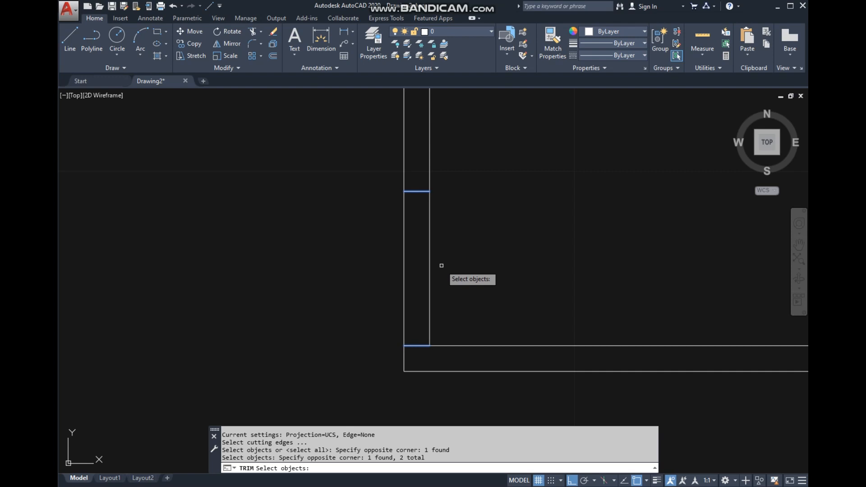
{"action": "key", "text": "Return"}
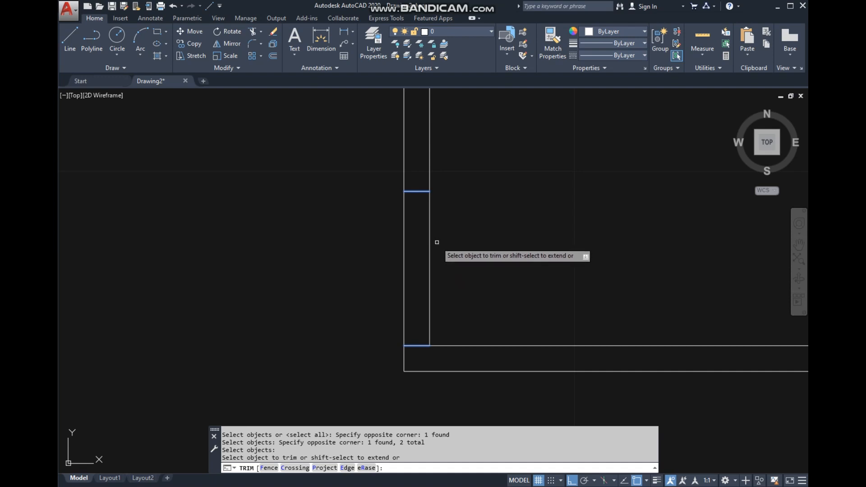
{"action": "left_click", "coordinate": [430, 281]}
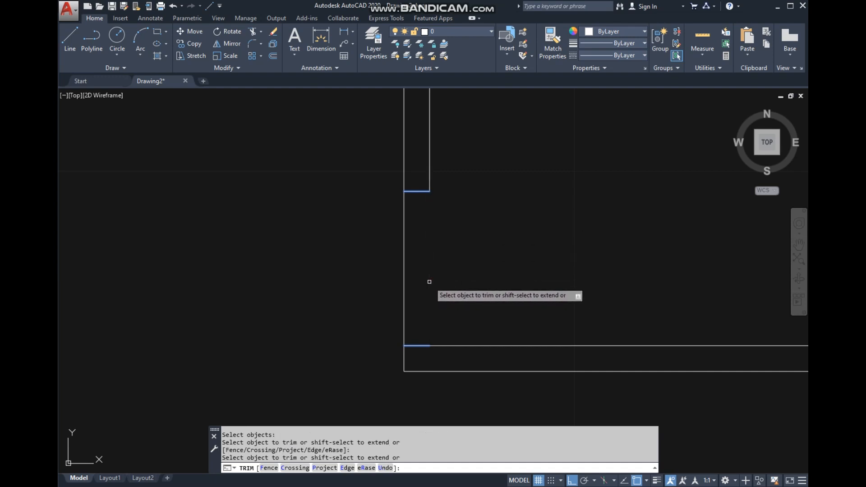
{"action": "left_click", "coordinate": [404, 282]}
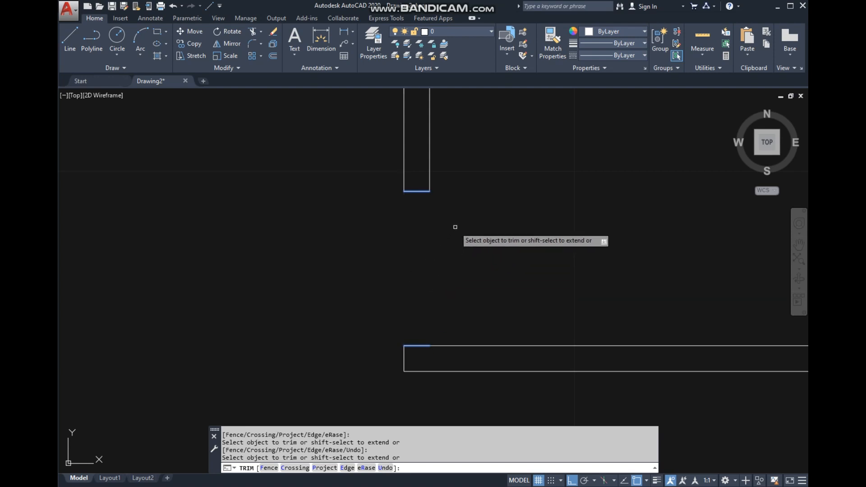
{"action": "right_click", "coordinate": [481, 183]}
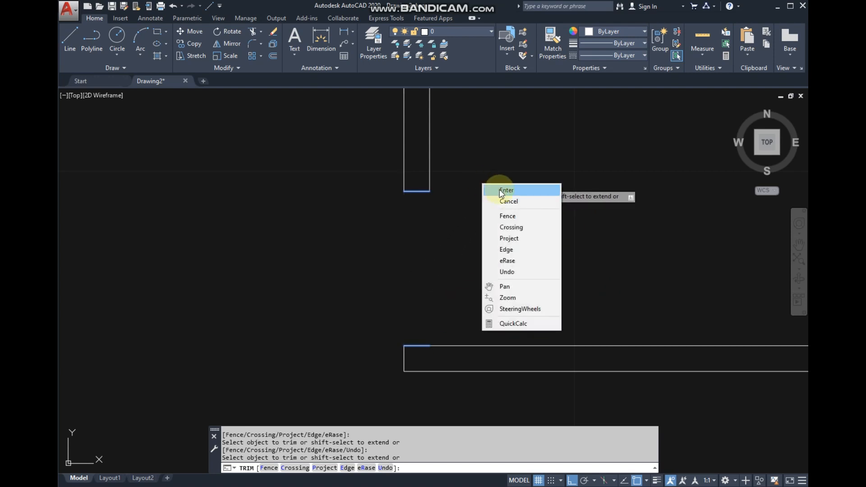
{"action": "left_click", "coordinate": [496, 189]}
Draw a thin upright rectangle spanning the left wall opening, with object snap turned off.
{"action": "scroll", "coordinate": [504, 211], "scroll_direction": "down", "scroll_amount": 3}
{"action": "middle_click_drag", "start_coordinate": [519, 204], "coordinate": [470, 269]}
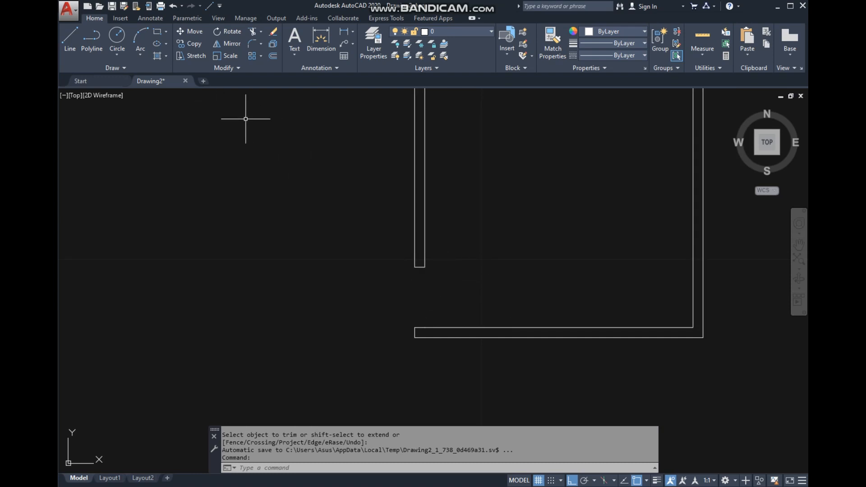
{"action": "scroll", "coordinate": [433, 270], "scroll_direction": "up", "scroll_amount": 2}
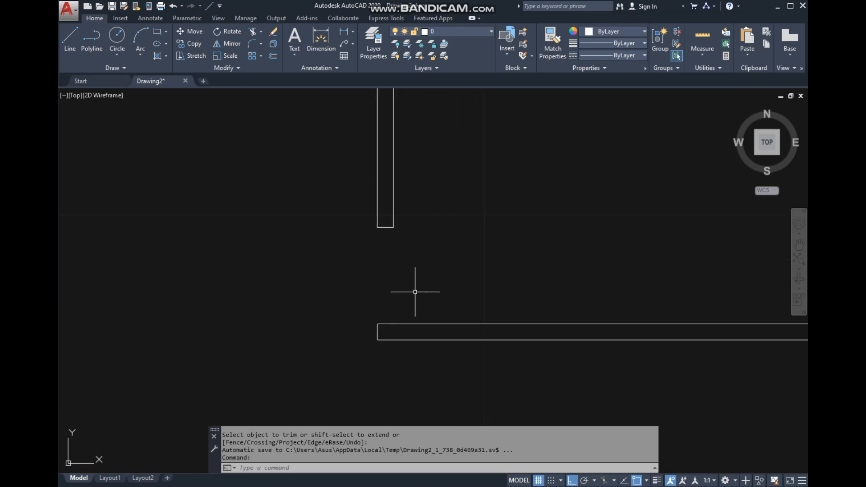
{"action": "scroll", "coordinate": [408, 257], "scroll_direction": "up", "scroll_amount": 2}
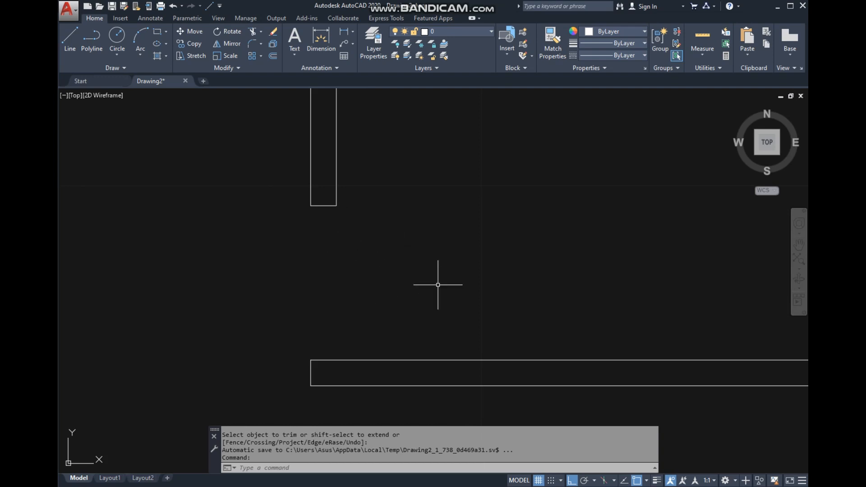
{"action": "left_click", "coordinate": [156, 32]}
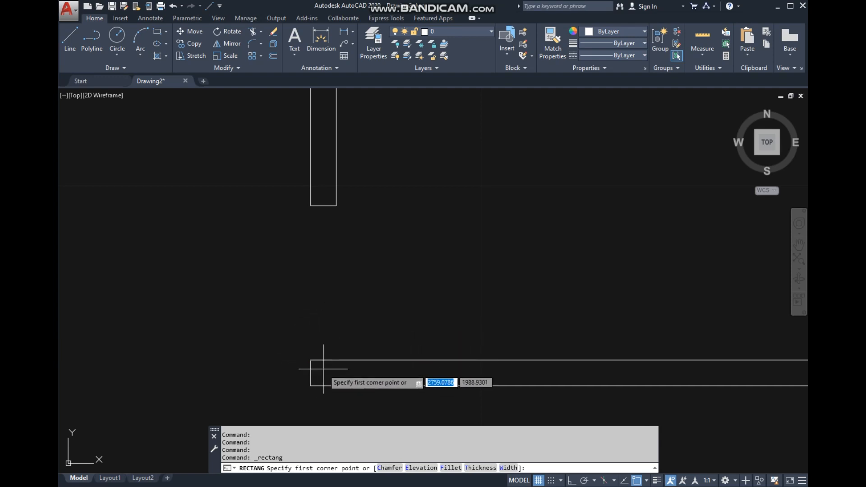
{"action": "left_click", "coordinate": [636, 481]}
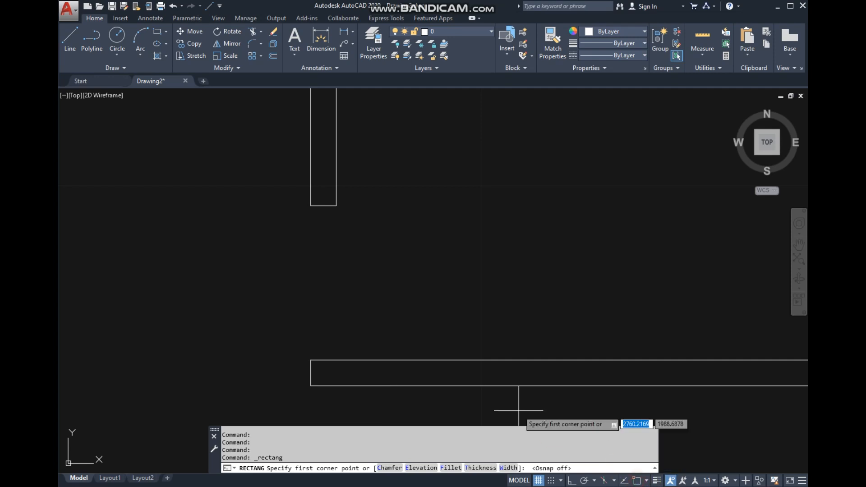
{"action": "left_click", "coordinate": [320, 353]}
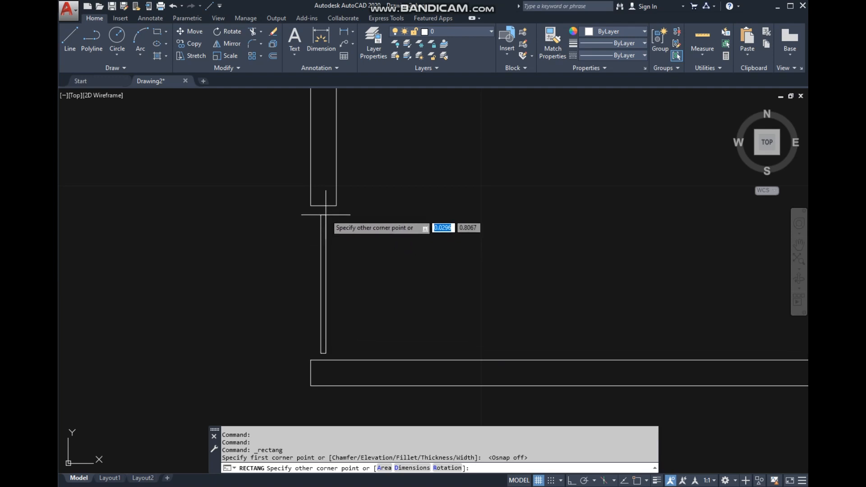
{"action": "scroll", "coordinate": [326, 209], "scroll_direction": "up", "scroll_amount": 3}
{"action": "scroll", "coordinate": [325, 203], "scroll_direction": "down", "scroll_amount": 3}
{"action": "scroll", "coordinate": [329, 197], "scroll_direction": "up", "scroll_amount": 2}
{"action": "left_click", "coordinate": [328, 197]}
{"action": "scroll", "coordinate": [330, 194], "scroll_direction": "down", "scroll_amount": 2}
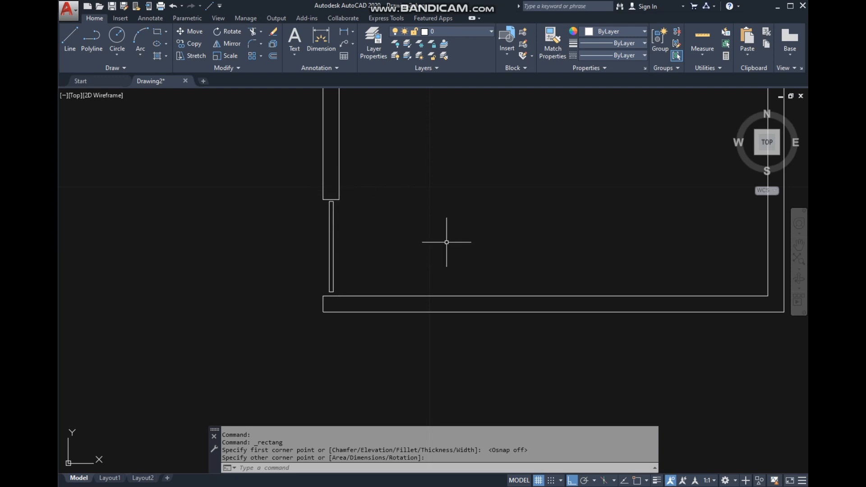
Rotate the thin upright rectangle by 270° about the midpoint of its lower edge, with object snap turned on.
{"action": "left_click", "coordinate": [228, 31]}
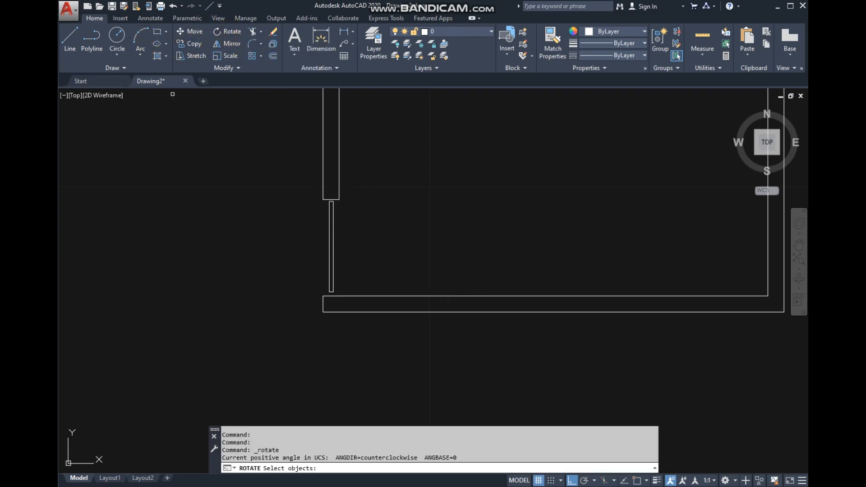
{"action": "left_click", "coordinate": [404, 274]}
{"action": "left_click", "coordinate": [260, 200]}
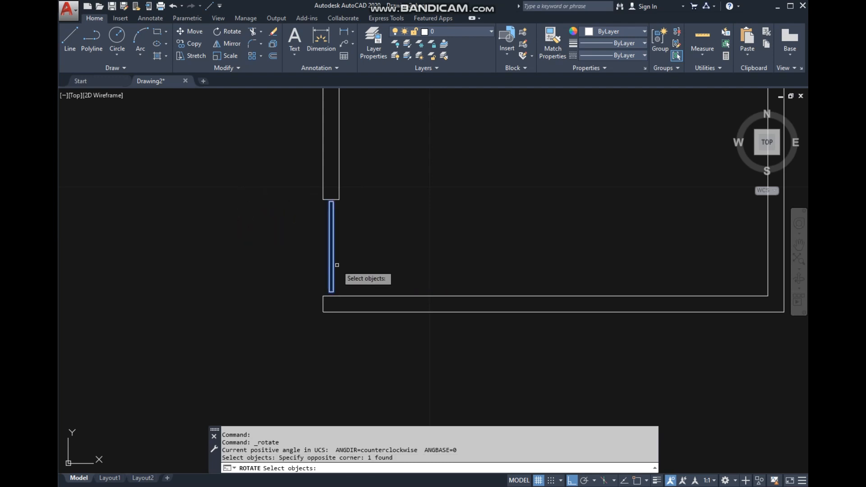
{"action": "key", "text": "Return"}
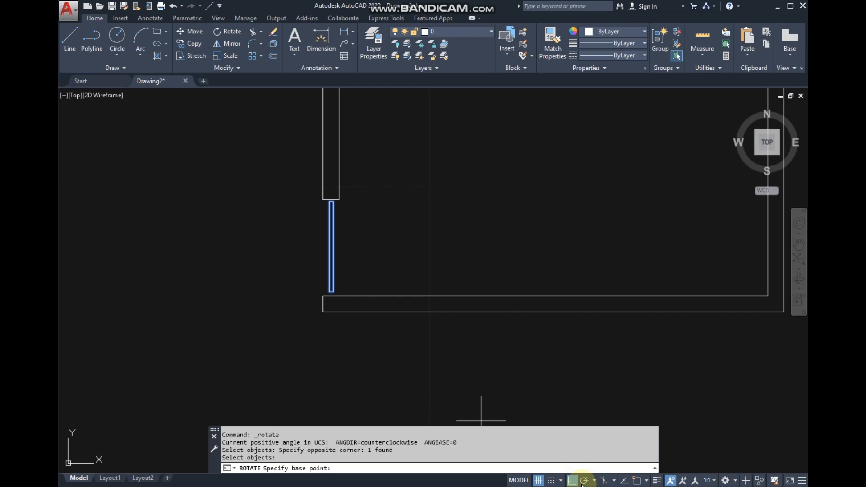
{"action": "left_click", "coordinate": [636, 481]}
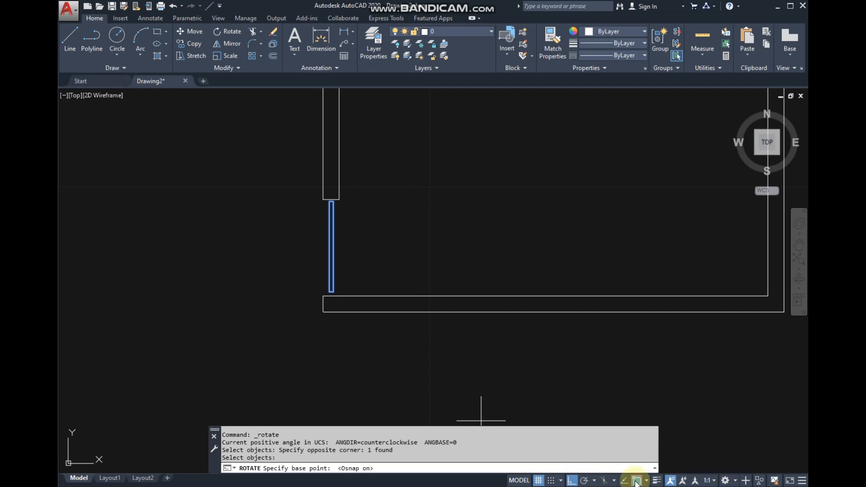
{"action": "scroll", "coordinate": [332, 288], "scroll_direction": "up", "scroll_amount": 2}
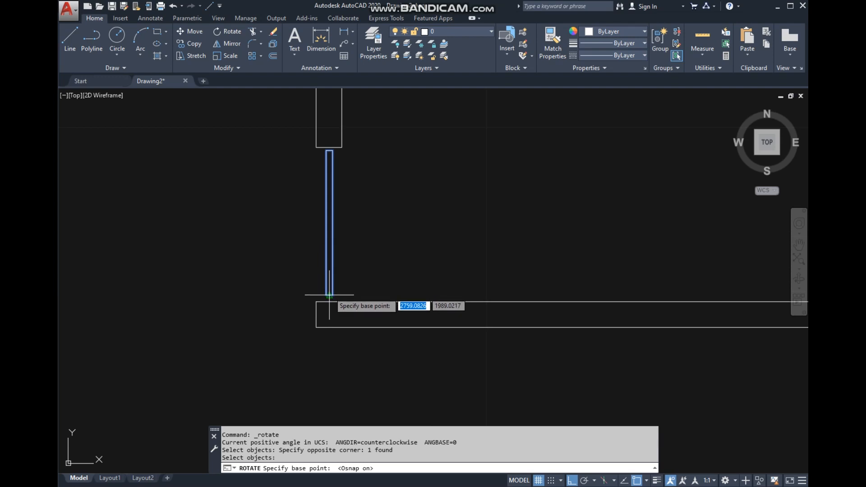
{"action": "left_click", "coordinate": [329, 295]}
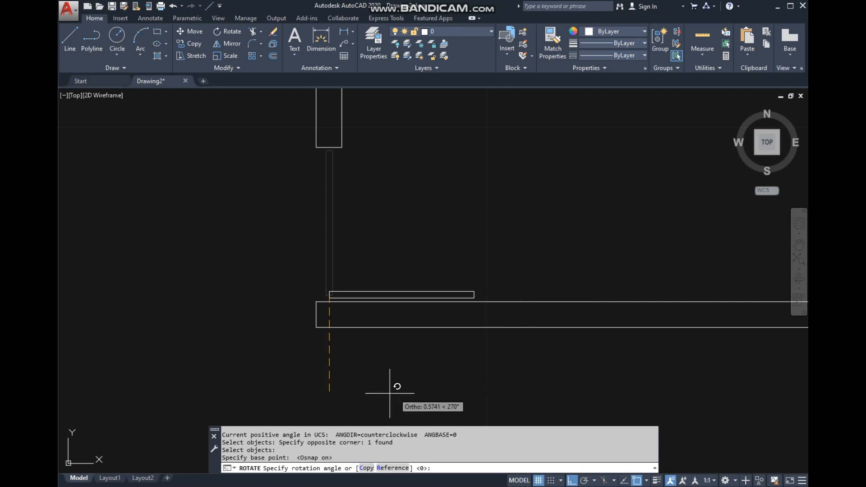
{"action": "left_click", "coordinate": [291, 367]}
{"action": "middle_click_drag", "start_coordinate": [410, 265], "coordinate": [419, 264]}
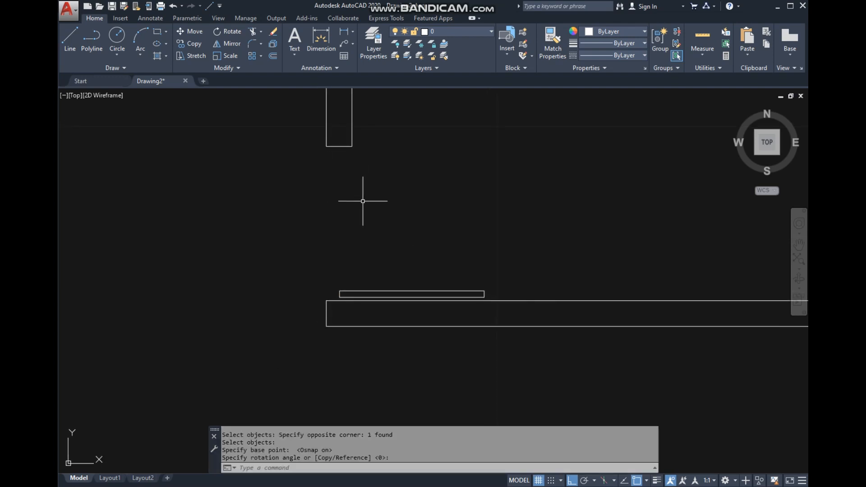
With ortho off, draw a three-point arc from the midpoint of the upper wall end to the far upper corner of the thin rectangle.
{"action": "left_click", "coordinate": [144, 37]}
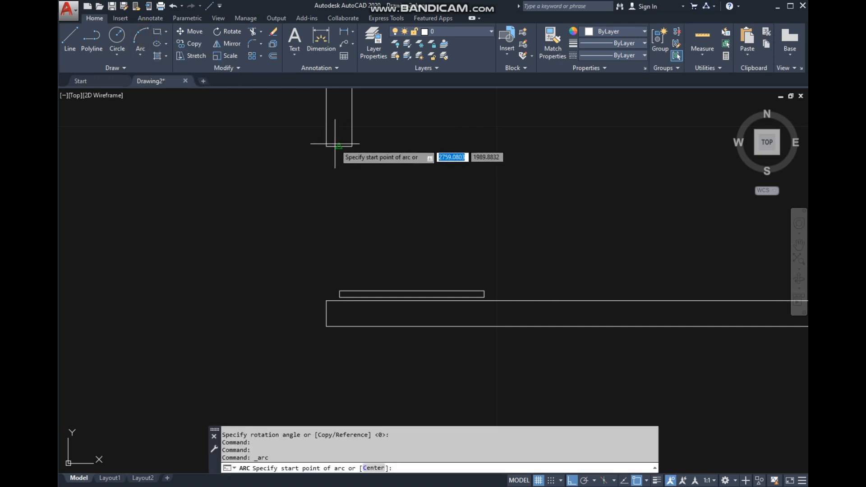
{"action": "left_click", "coordinate": [339, 146]}
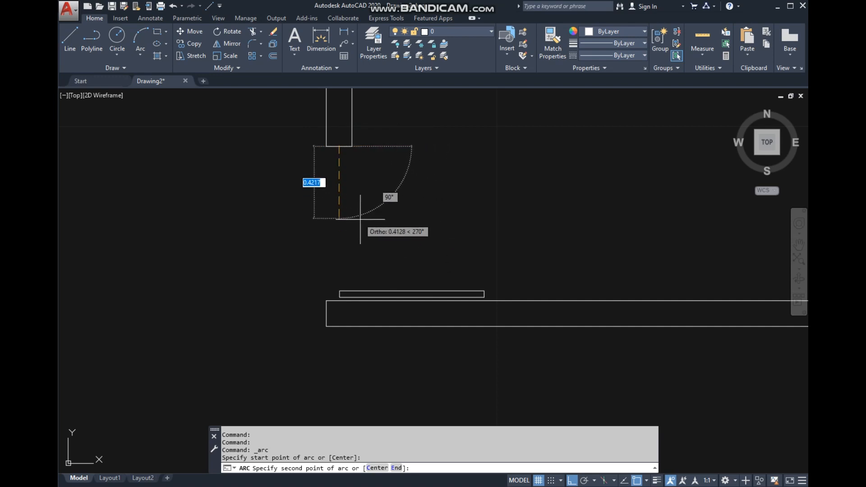
{"action": "left_click", "coordinate": [572, 482]}
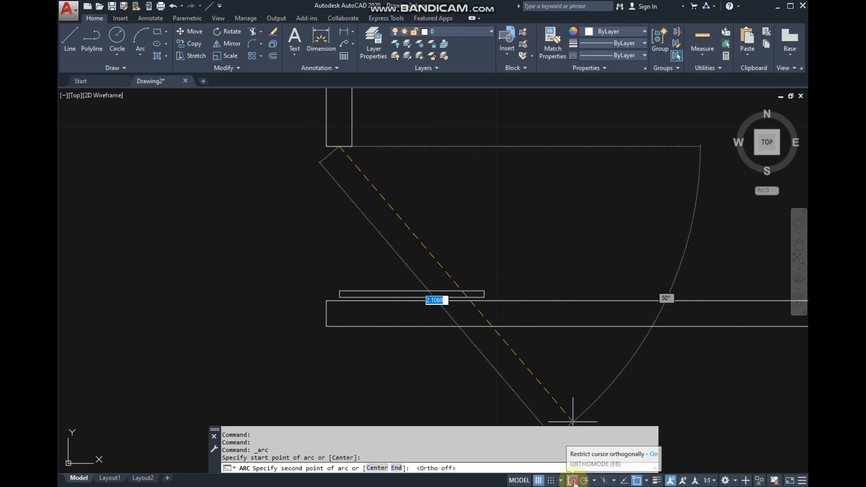
{"action": "left_click", "coordinate": [418, 183]}
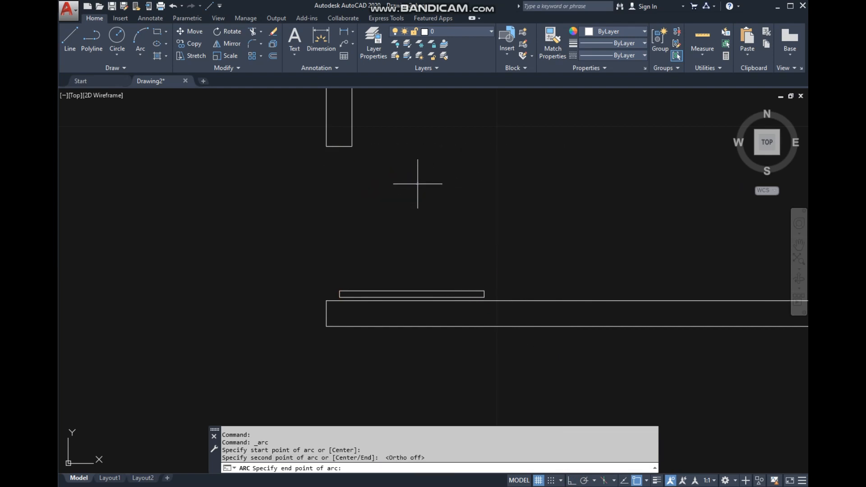
{"action": "left_click", "coordinate": [483, 282]}
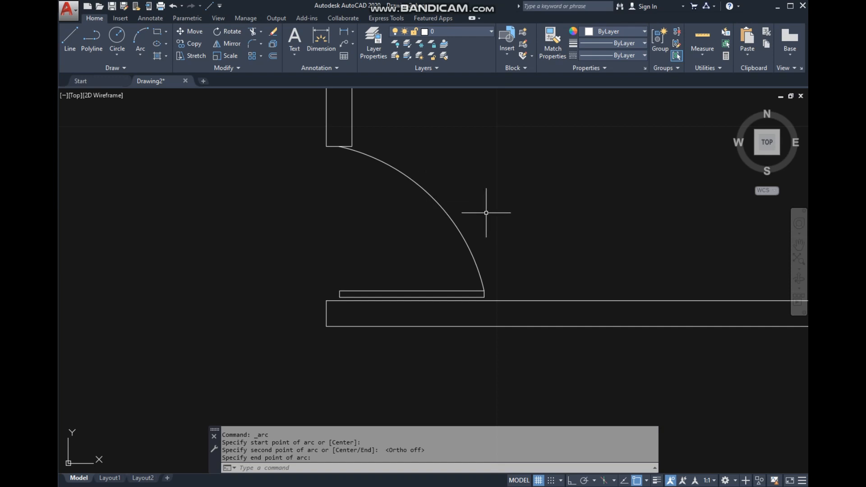
Stretch the door arc's midpoint outward to give it a rounder, quarter-circle swing, then deselect it.
{"action": "scroll", "coordinate": [354, 190], "scroll_direction": "down", "scroll_amount": 6}
{"action": "scroll", "coordinate": [441, 248], "scroll_direction": "up", "scroll_amount": 1}
{"action": "scroll", "coordinate": [403, 259], "scroll_direction": "up", "scroll_amount": 2}
{"action": "scroll", "coordinate": [403, 258], "scroll_direction": "up", "scroll_amount": 3}
{"action": "scroll", "coordinate": [484, 277], "scroll_direction": "down", "scroll_amount": 3}
{"action": "scroll", "coordinate": [467, 260], "scroll_direction": "up", "scroll_amount": 2}
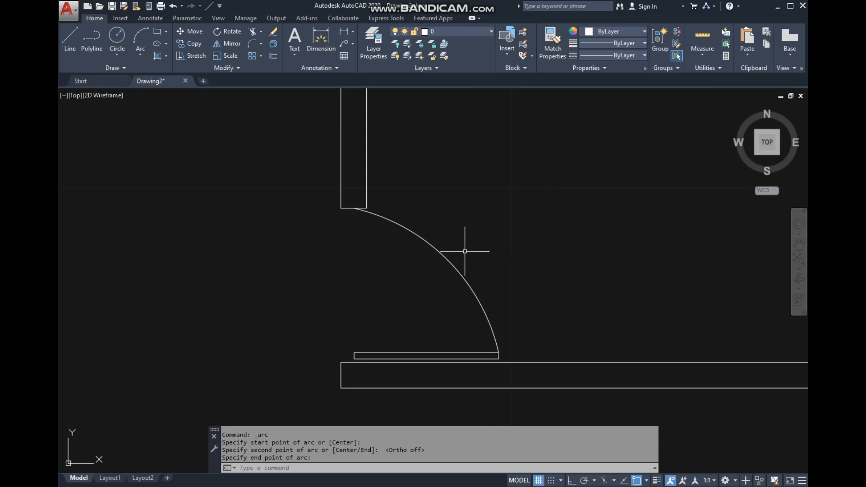
{"action": "left_click", "coordinate": [509, 298]}
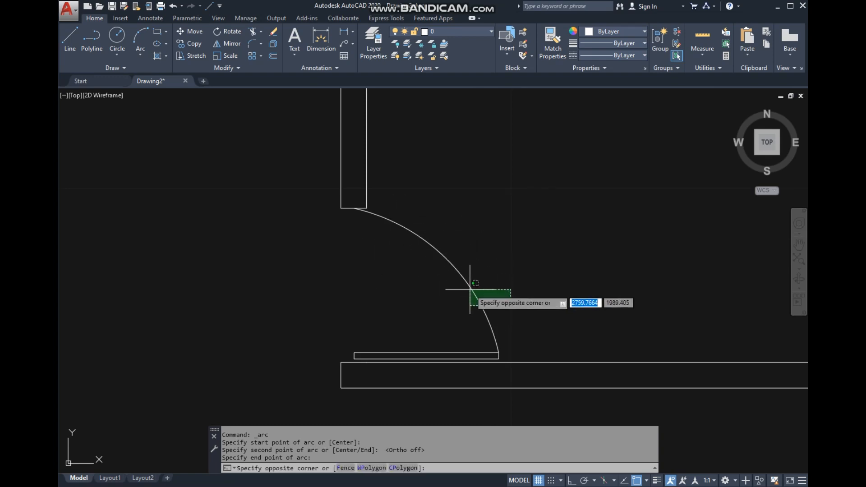
{"action": "left_click", "coordinate": [400, 262]}
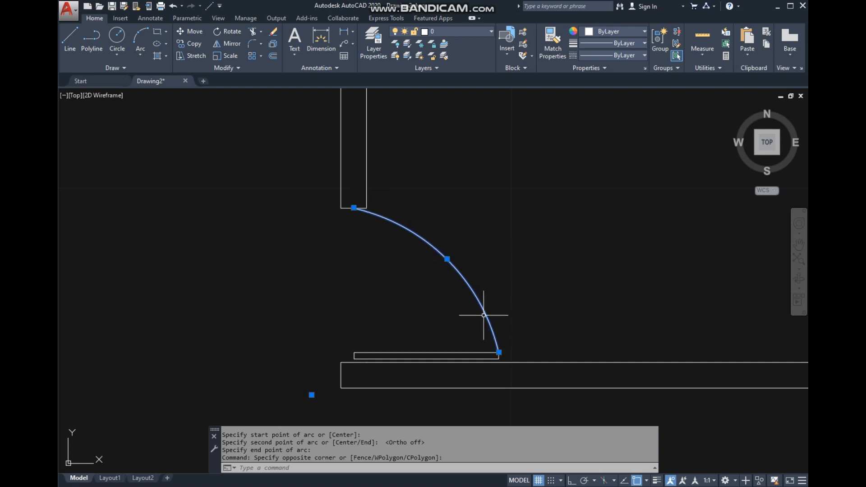
{"action": "left_click", "coordinate": [447, 259]}
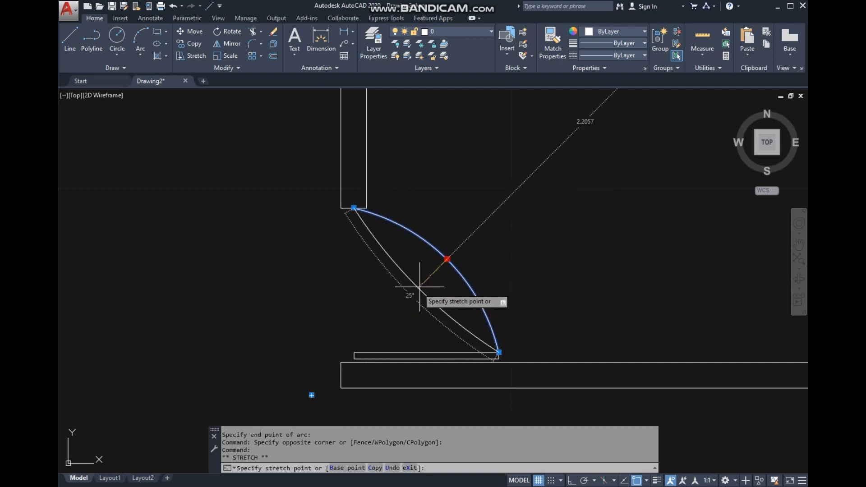
{"action": "scroll", "coordinate": [448, 259], "scroll_direction": "up", "scroll_amount": 2}
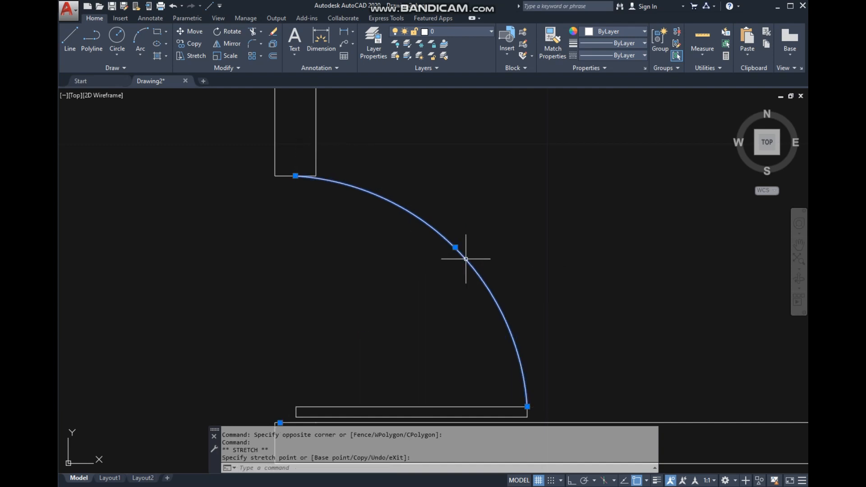
{"action": "scroll", "coordinate": [464, 248], "scroll_direction": "down", "scroll_amount": 2}
{"action": "key", "text": "Escape"}
{"action": "scroll", "coordinate": [464, 257], "scroll_direction": "down", "scroll_amount": 4}
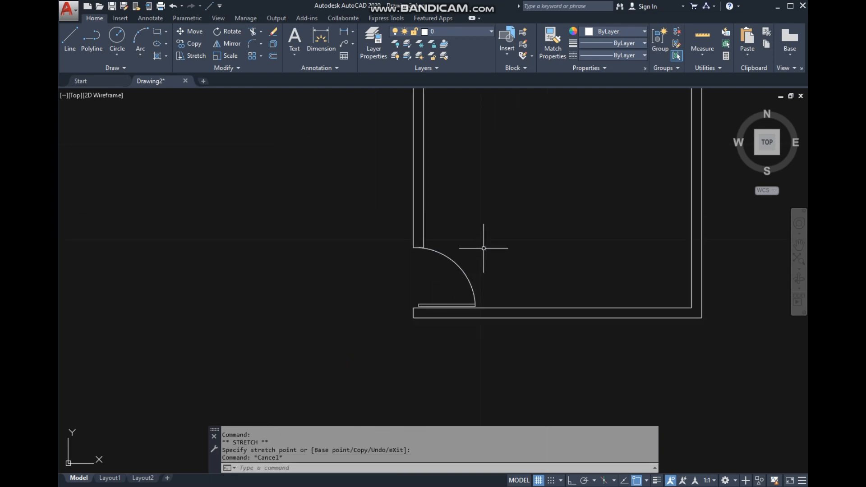
With ortho on, draw a horizontal line from the midpoint of the left wall's inner line outward past the outer line.
{"action": "middle_click_drag", "start_coordinate": [478, 251], "coordinate": [458, 285]}
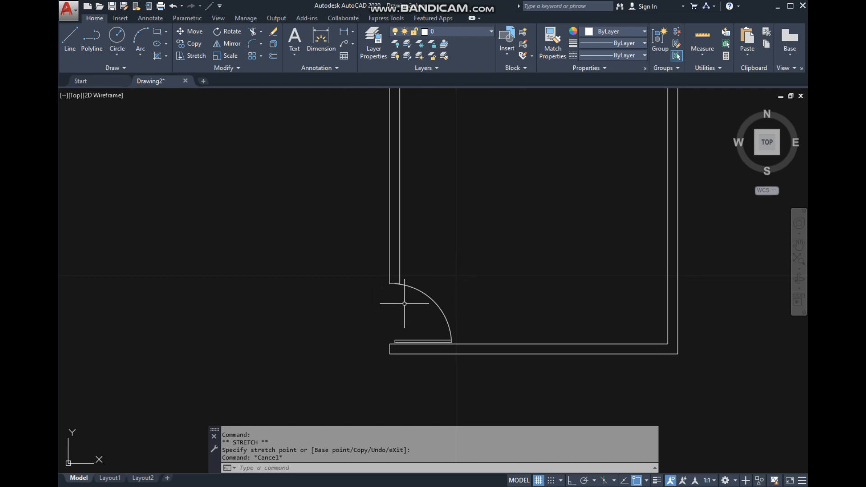
{"action": "middle_click_drag", "start_coordinate": [471, 238], "coordinate": [492, 284]}
{"action": "middle_click_drag", "start_coordinate": [480, 349], "coordinate": [470, 333]}
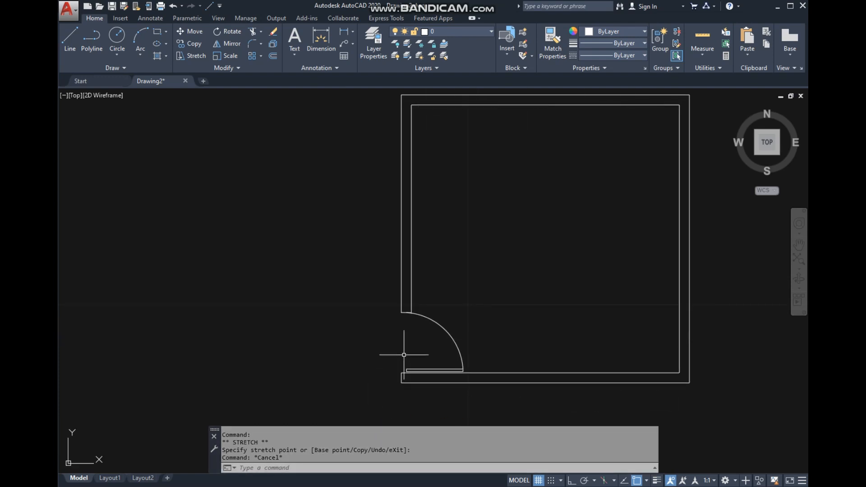
{"action": "scroll", "coordinate": [446, 249], "scroll_direction": "up", "scroll_amount": 4}
{"action": "scroll", "coordinate": [451, 291], "scroll_direction": "down", "scroll_amount": 4}
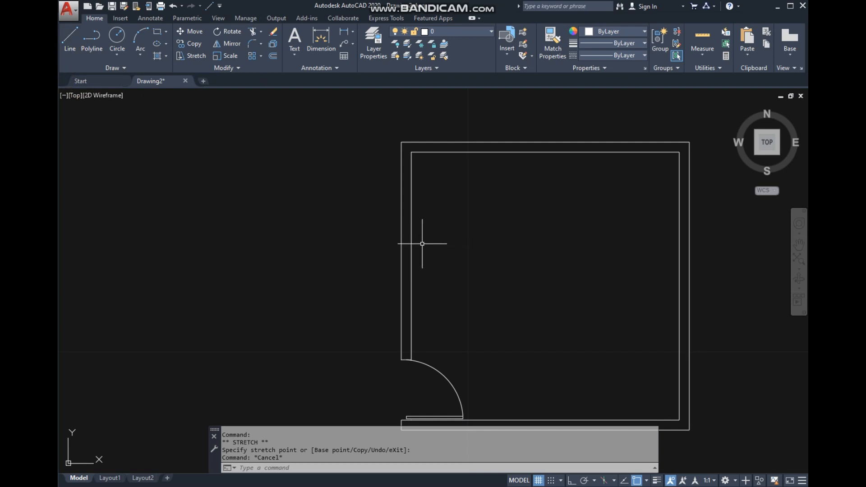
{"action": "left_click", "coordinate": [69, 36]}
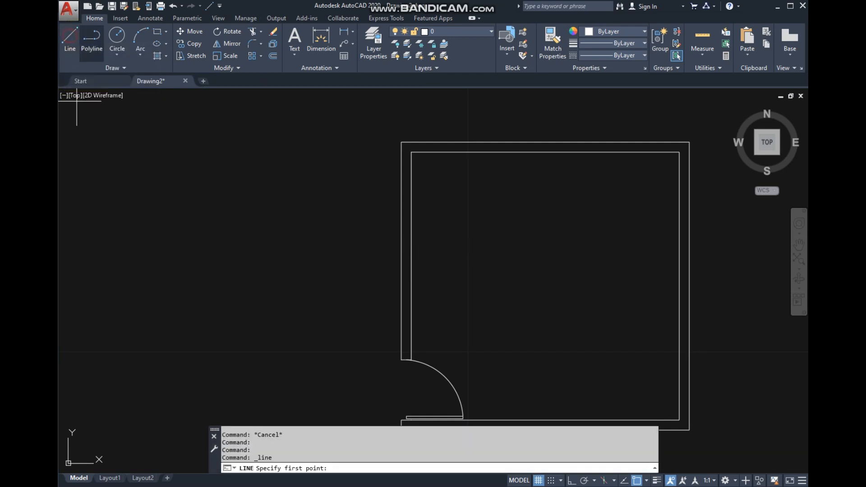
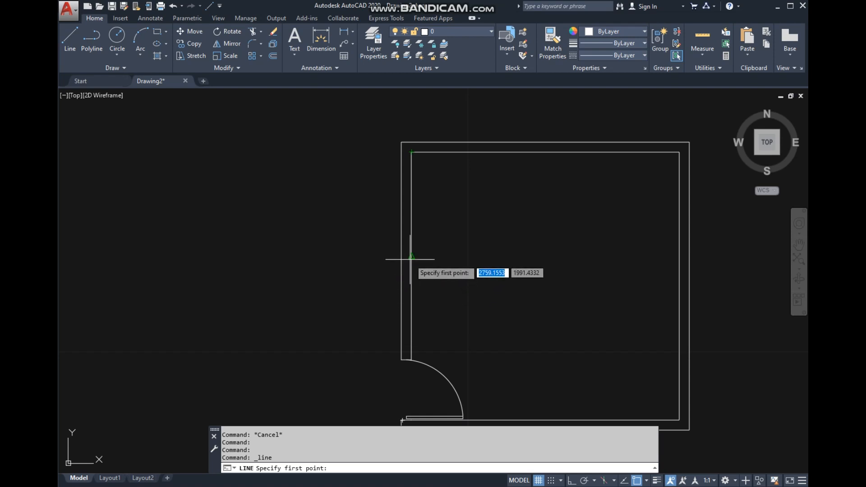
{"action": "left_click", "coordinate": [411, 257]}
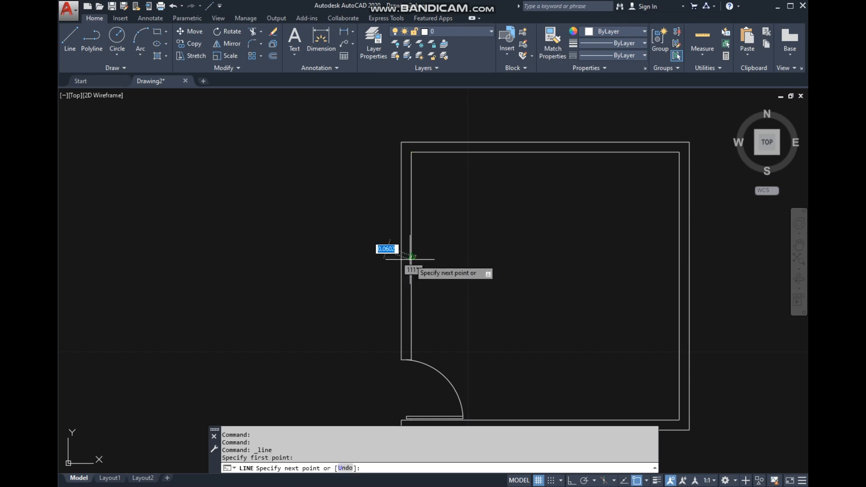
{"action": "left_click", "coordinate": [571, 480]}
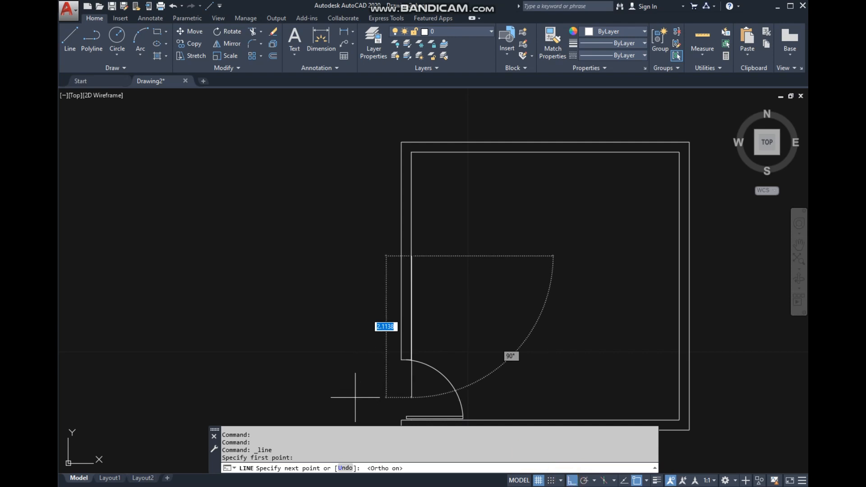
{"action": "right_click", "coordinate": [355, 235]}
{"action": "left_click", "coordinate": [369, 242]}
Offset the horizontal line crossing the left wall by .6 both below and above it.
{"action": "scroll", "coordinate": [381, 258], "scroll_direction": "up", "scroll_amount": 3}
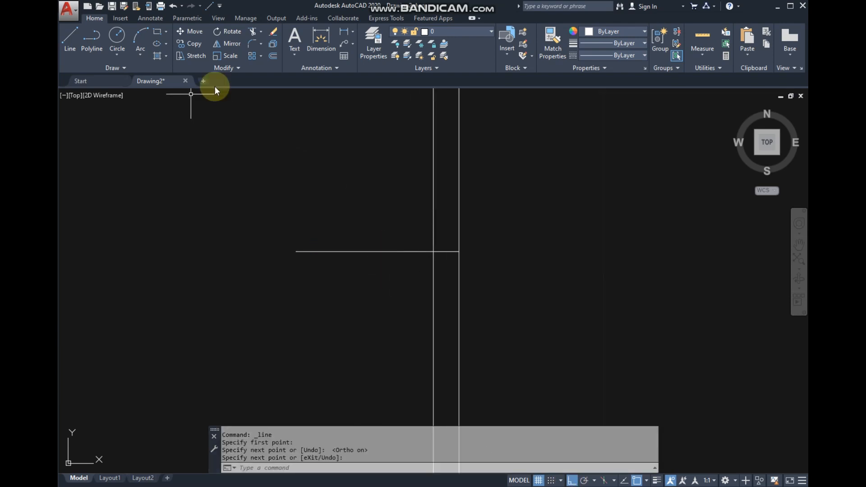
{"action": "left_click", "coordinate": [273, 56]}
{"action": "scroll", "coordinate": [356, 213], "scroll_direction": "down", "scroll_amount": 2}
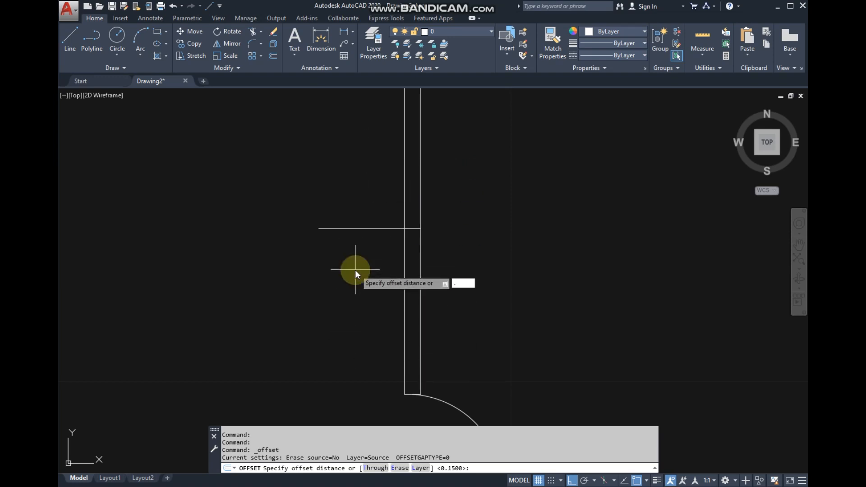
{"action": "type", "text": "6"}
{"action": "key", "text": "Return"}
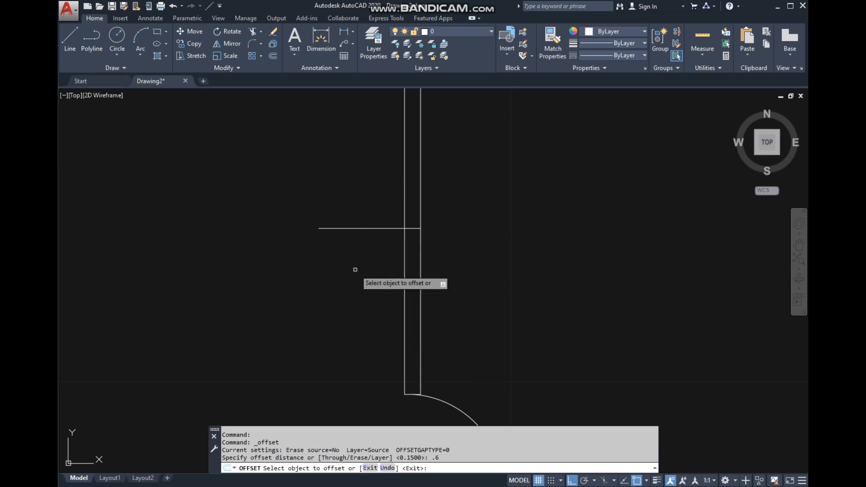
{"action": "left_click", "coordinate": [379, 227]}
{"action": "left_click", "coordinate": [381, 269]}
{"action": "left_click", "coordinate": [373, 228]}
{"action": "left_click", "coordinate": [347, 178]}
{"action": "right_click", "coordinate": [347, 177]}
{"action": "left_click", "coordinate": [357, 185]}
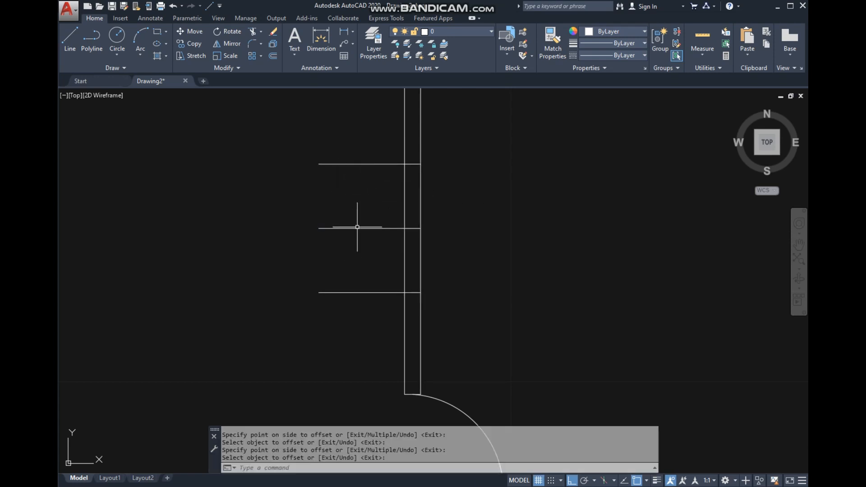
Delete the middle of the three horizontal lines crossing the left wall.
{"action": "left_click", "coordinate": [376, 249]}
{"action": "left_click", "coordinate": [319, 199]}
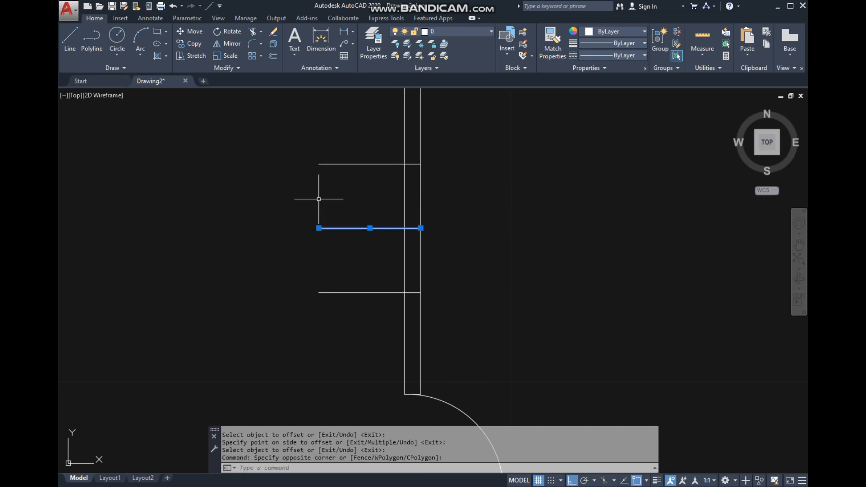
{"action": "key", "text": "Delete"}
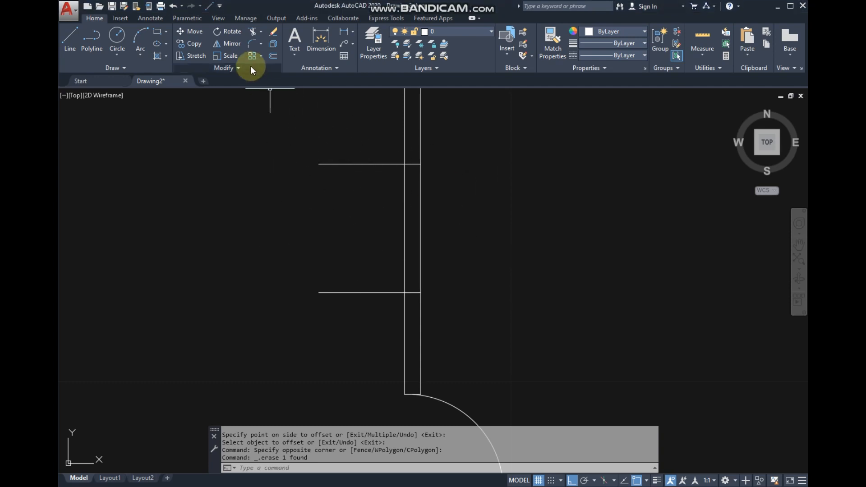
Trim the left wall's two vertical lines between the two horizontal lines to open a gap in the wall.
{"action": "left_click", "coordinate": [253, 32]}
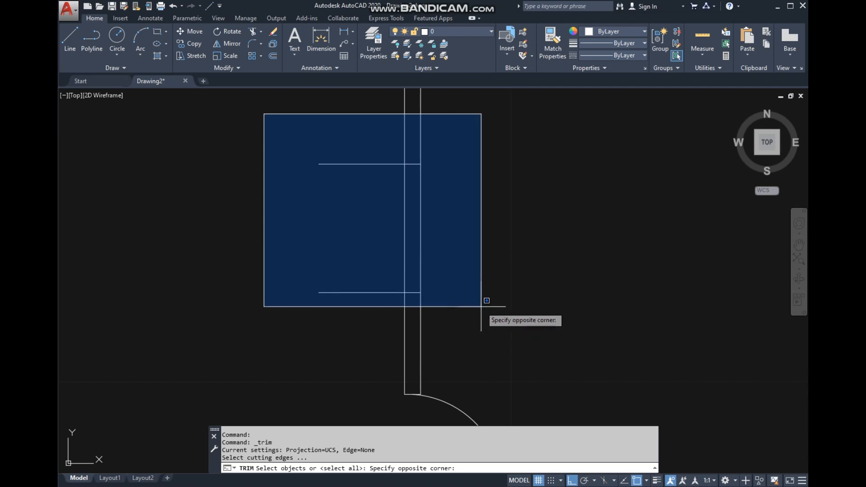
{"action": "left_click", "coordinate": [508, 343]}
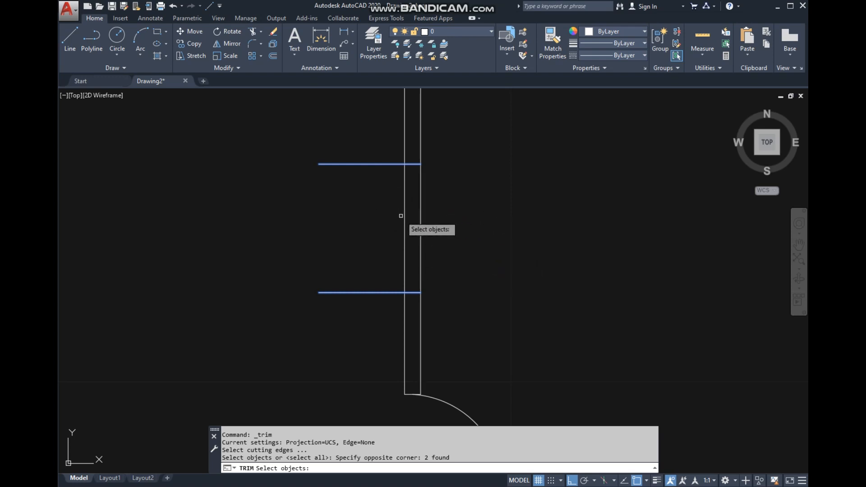
{"action": "key", "text": "Return"}
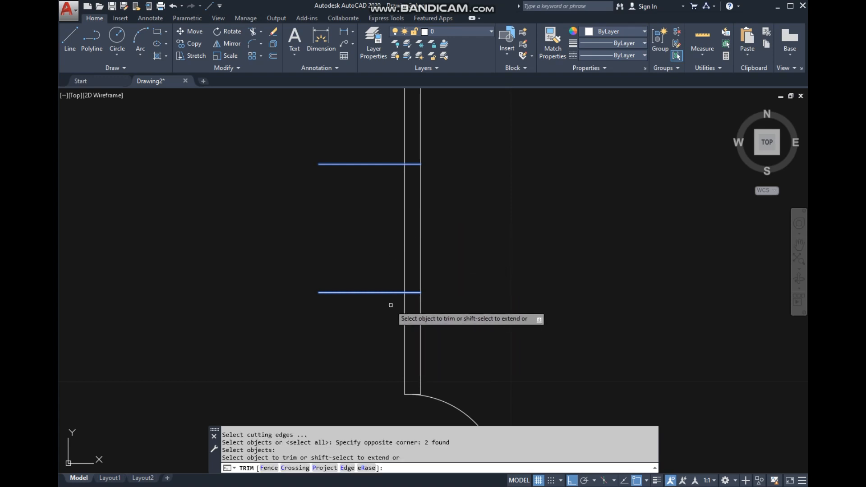
{"action": "left_click", "coordinate": [407, 248]}
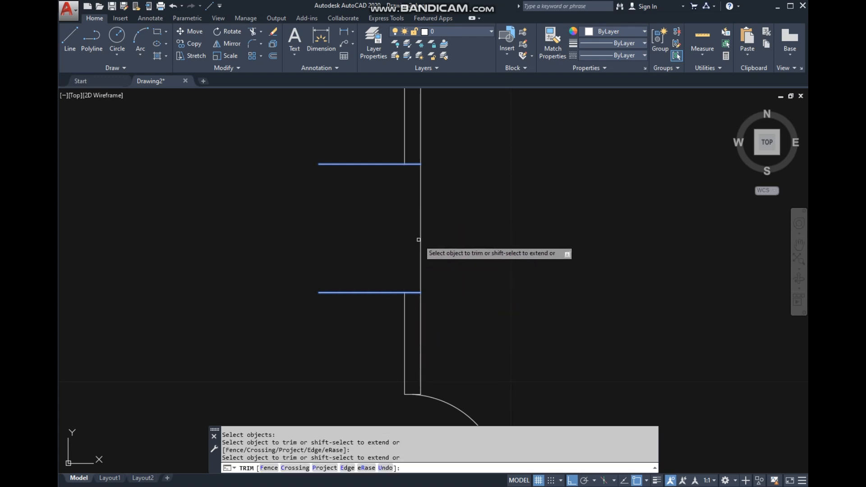
{"action": "left_click", "coordinate": [423, 240]}
{"action": "right_click", "coordinate": [466, 190]}
{"action": "left_click", "coordinate": [490, 196]}
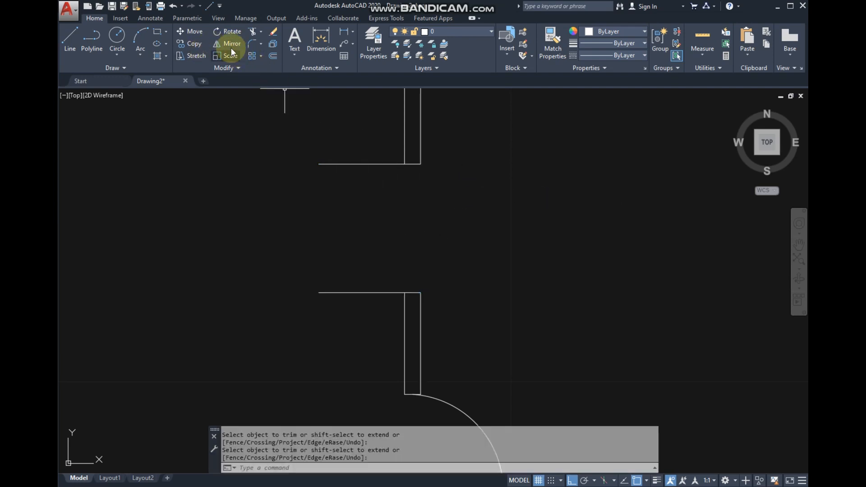
Trim the parts of both horizontal lines that extend outside the left wall, using its outer line segments as cutting edges.
{"action": "left_click", "coordinate": [254, 31]}
{"action": "left_click", "coordinate": [411, 315]}
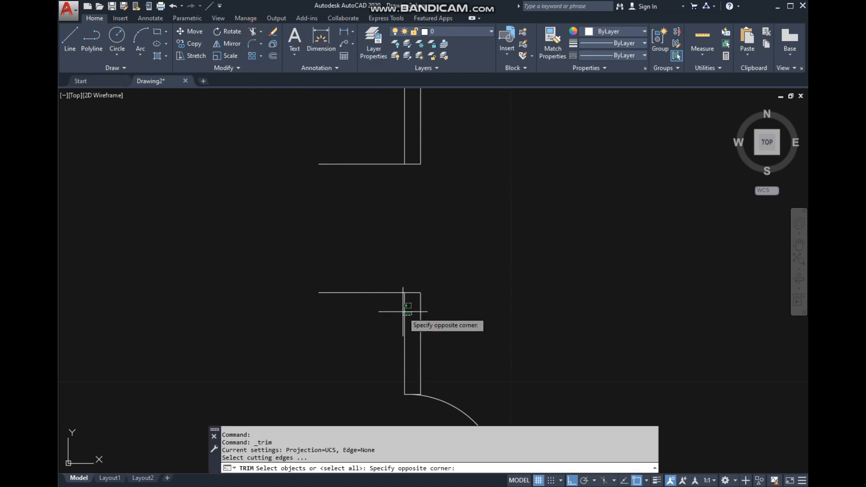
{"action": "left_click", "coordinate": [379, 304]}
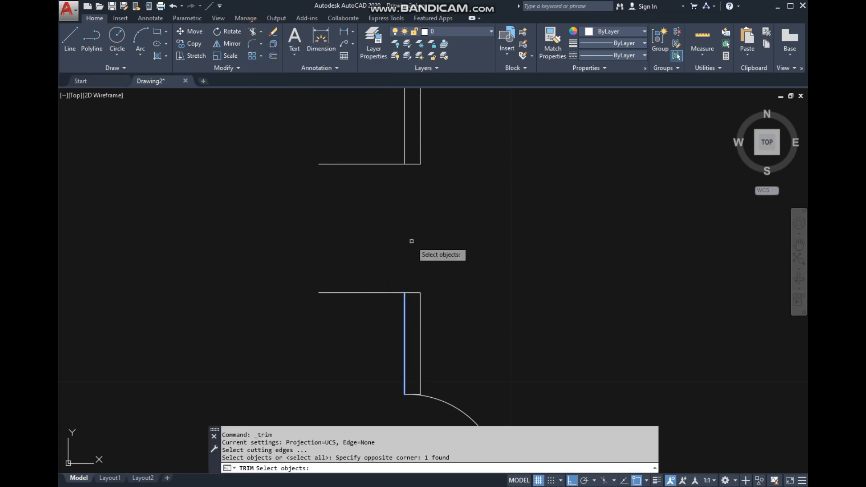
{"action": "left_click", "coordinate": [406, 145]}
{"action": "left_click", "coordinate": [392, 136]}
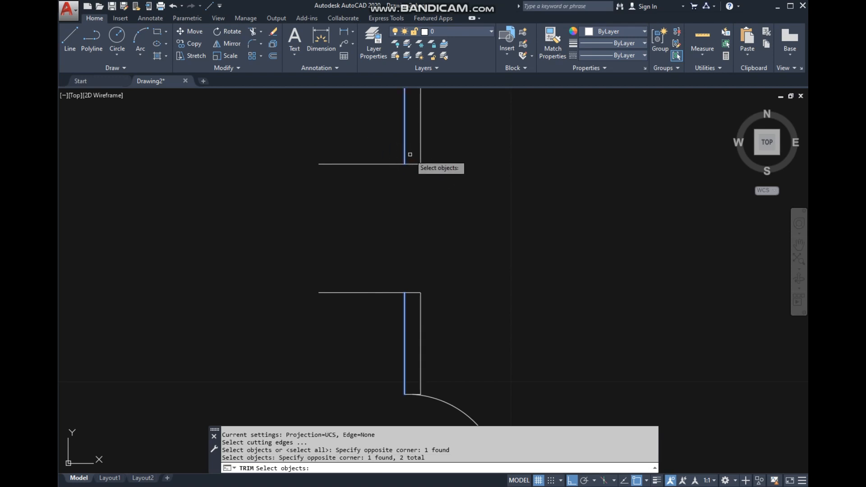
{"action": "key", "text": "Return"}
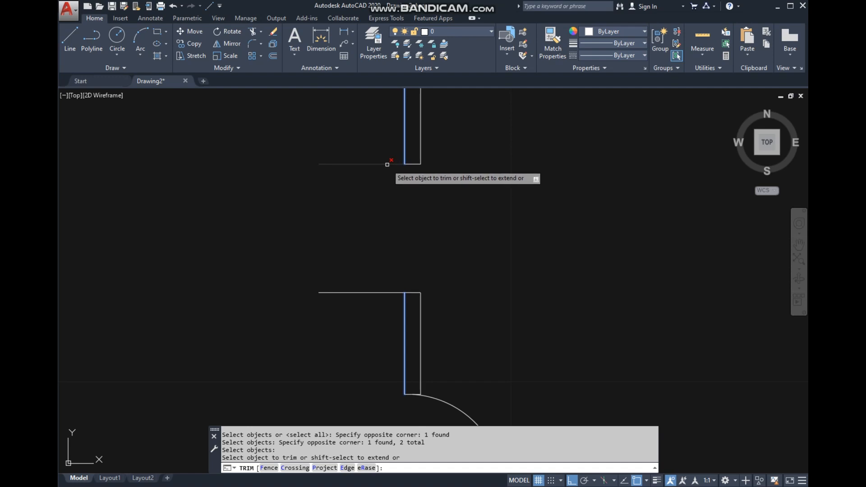
{"action": "left_click", "coordinate": [392, 291]}
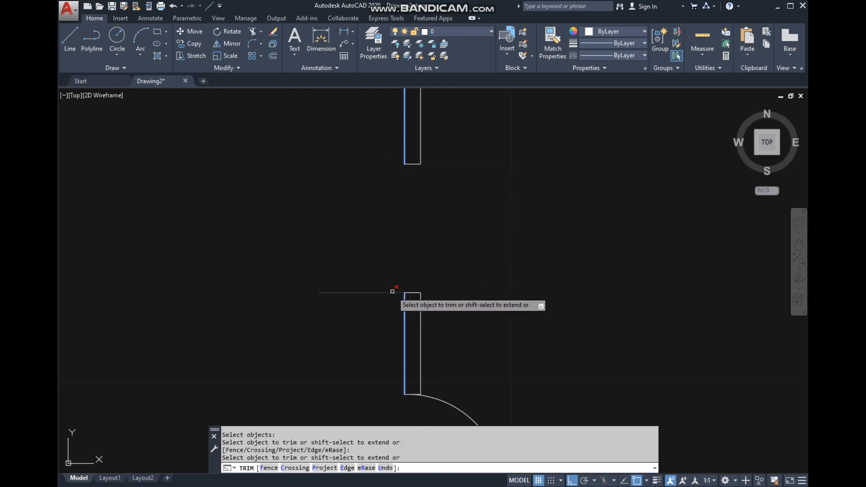
{"action": "right_click", "coordinate": [424, 207]}
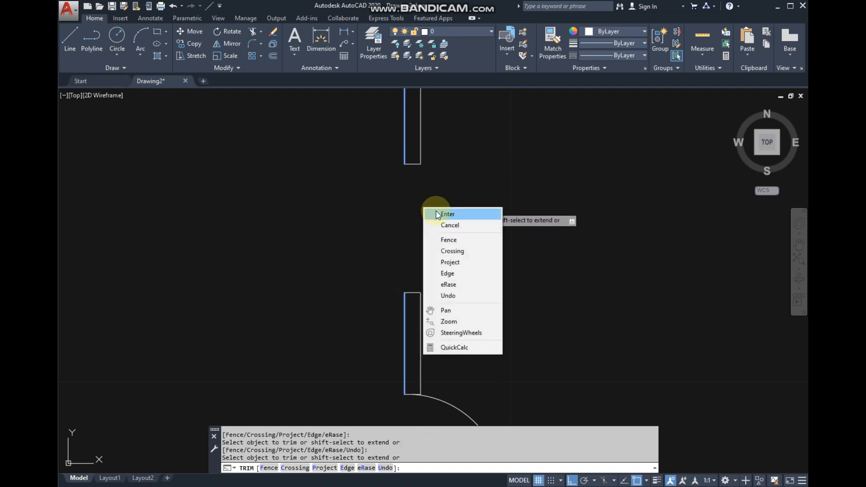
{"action": "left_click", "coordinate": [439, 214]}
Draw a vertical line across the new opening, joining the outer corners of the two left wall ends.
{"action": "scroll", "coordinate": [449, 228], "scroll_direction": "down", "scroll_amount": 2}
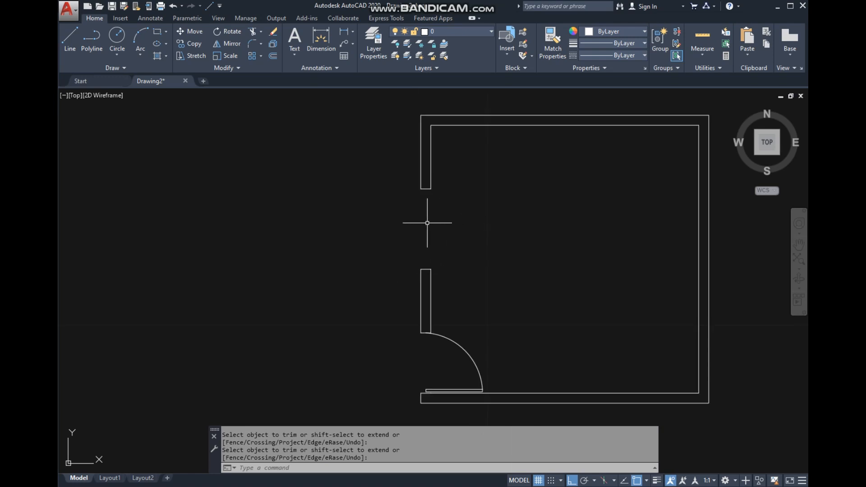
{"action": "left_click", "coordinate": [75, 39]}
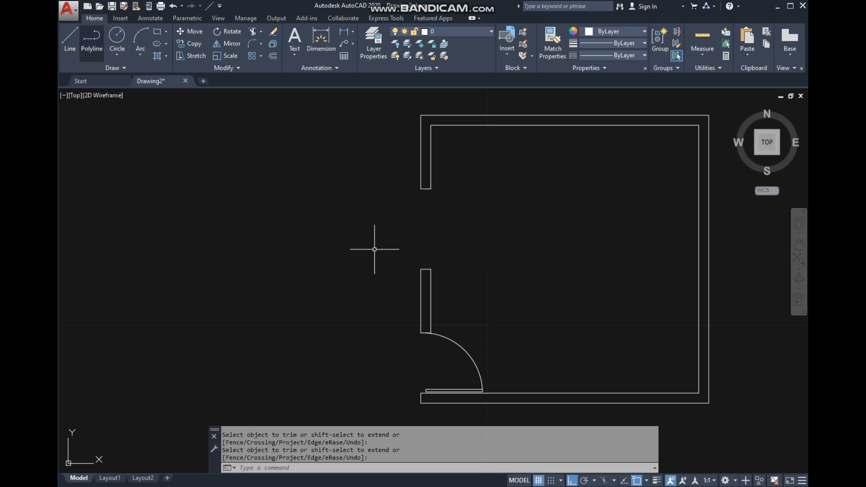
{"action": "scroll", "coordinate": [418, 234], "scroll_direction": "up", "scroll_amount": 4}
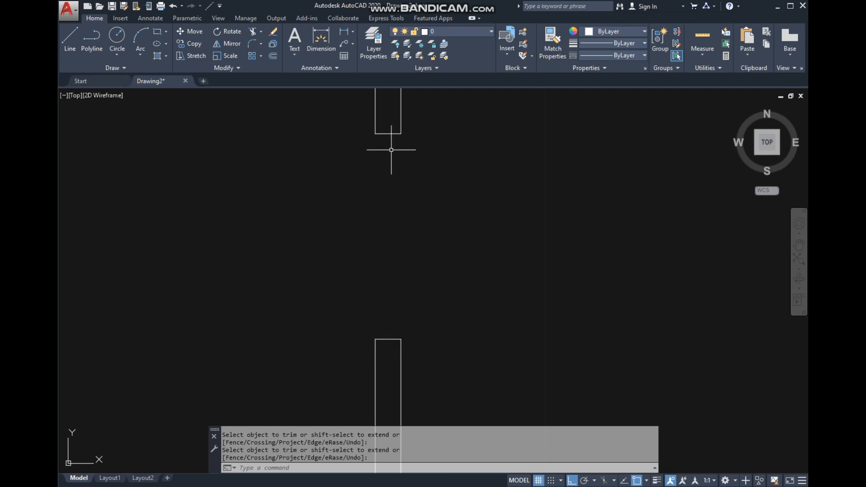
{"action": "left_click", "coordinate": [69, 37]}
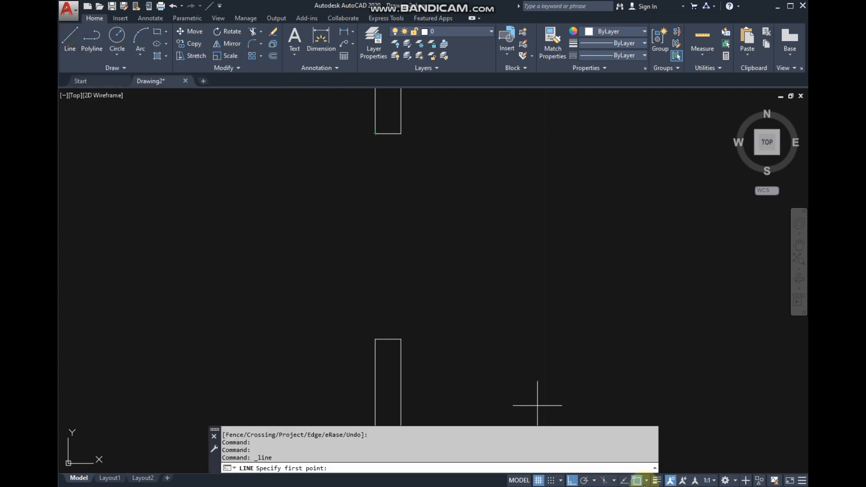
{"action": "left_click", "coordinate": [375, 135]}
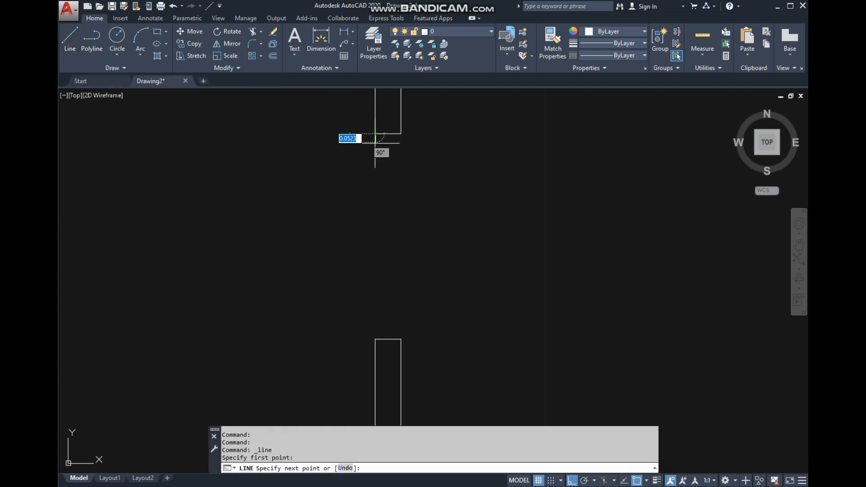
{"action": "left_click", "coordinate": [375, 339]}
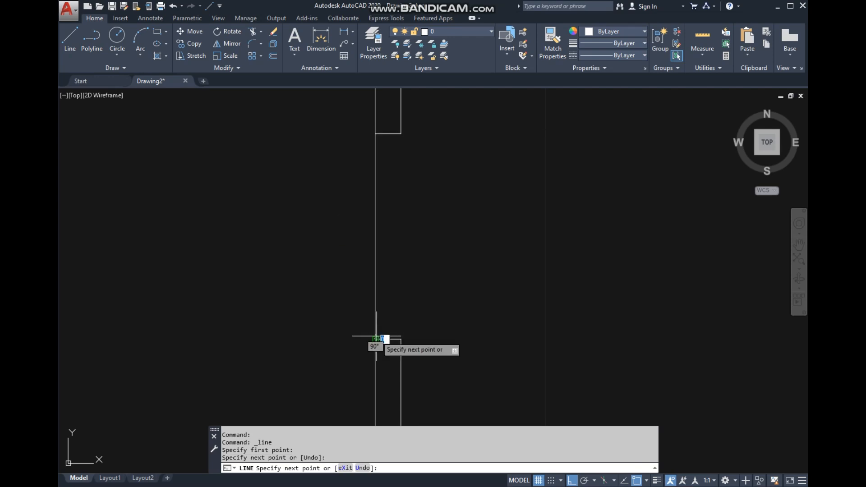
{"action": "right_click", "coordinate": [378, 201]}
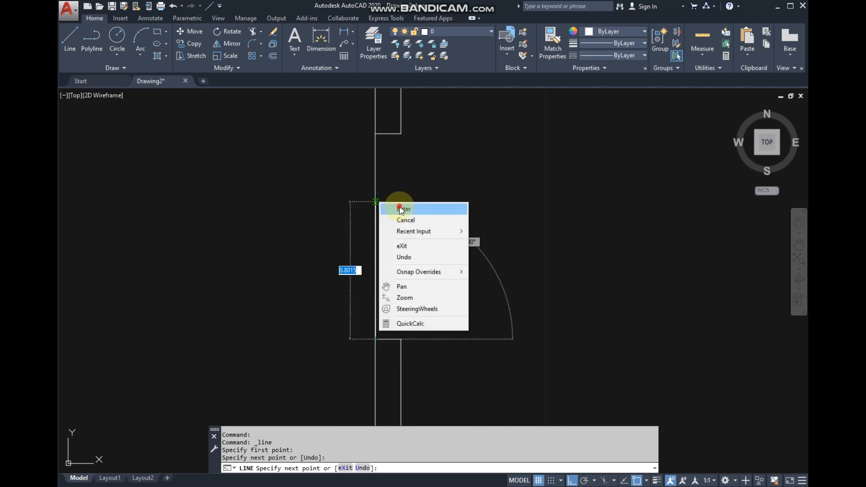
{"action": "left_click", "coordinate": [397, 205]}
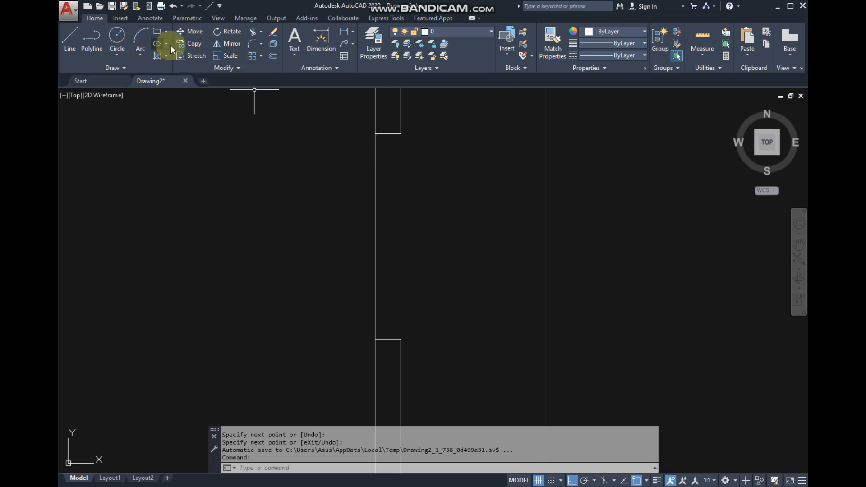
Copy the vertical line across the opening from the outer corner to the inner corner of the wall end.
{"action": "left_click", "coordinate": [194, 45]}
{"action": "left_click", "coordinate": [393, 198]}
{"action": "left_click", "coordinate": [361, 183]}
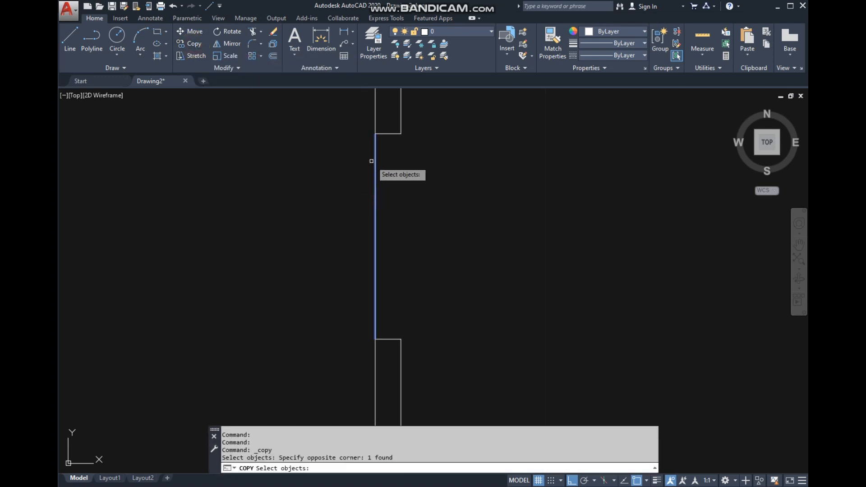
{"action": "key", "text": "Return"}
{"action": "left_click", "coordinate": [375, 134]}
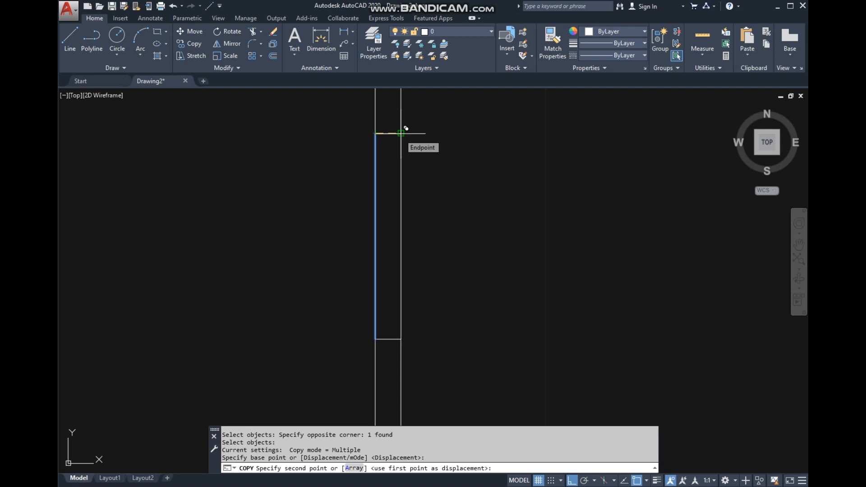
{"action": "left_click", "coordinate": [400, 133]}
{"action": "right_click", "coordinate": [427, 141]}
{"action": "left_click", "coordinate": [438, 148]}
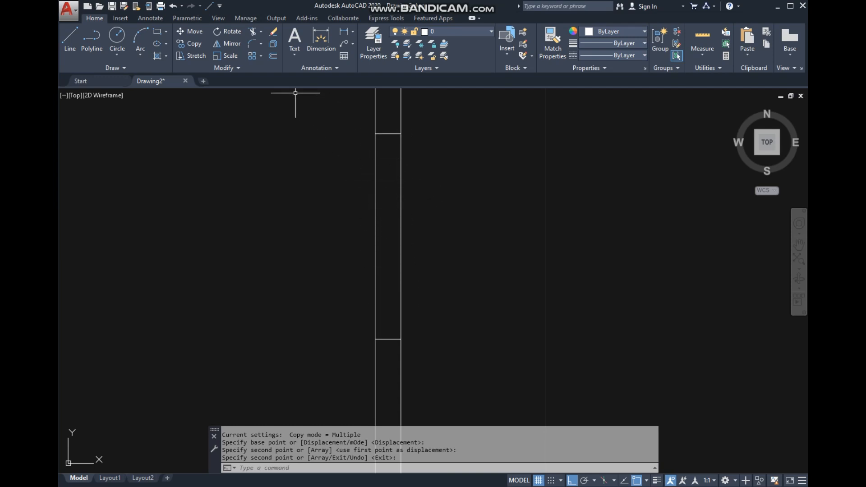
Offset both vertical lines of the opening by .06 toward the inside of the wall to form the window panes.
{"action": "left_click", "coordinate": [274, 56]}
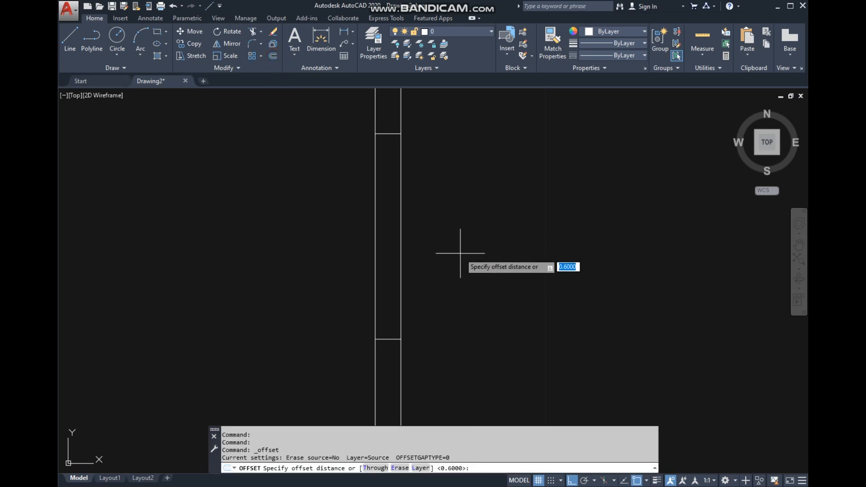
{"action": "type", "text": ".06"}
{"action": "key", "text": "Return"}
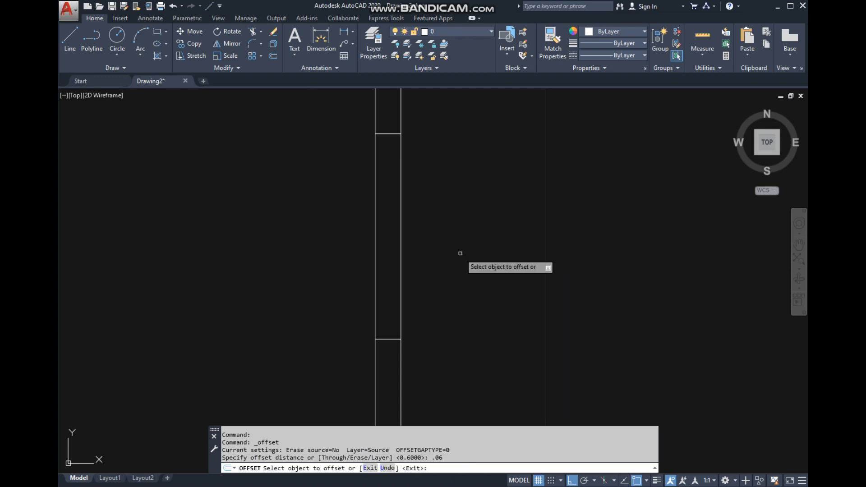
{"action": "left_click", "coordinate": [400, 243]}
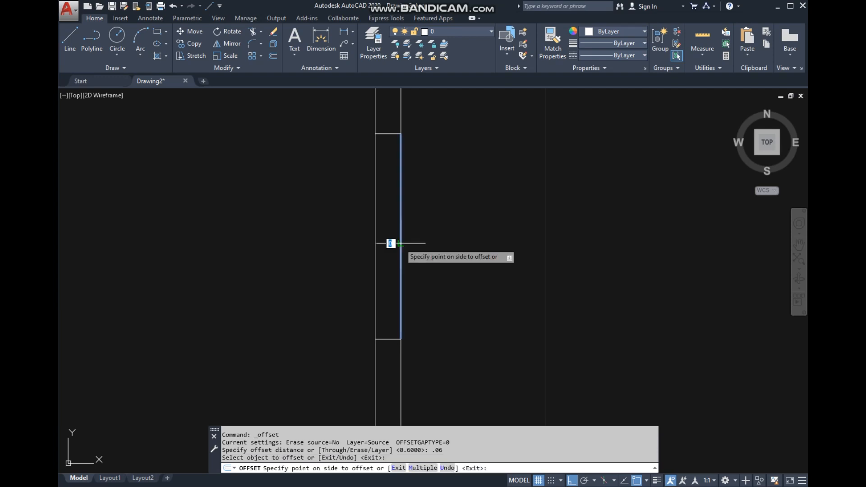
{"action": "left_click", "coordinate": [388, 239]}
{"action": "left_click", "coordinate": [374, 232]}
{"action": "left_click", "coordinate": [382, 238]}
{"action": "right_click", "coordinate": [424, 223]}
{"action": "left_click", "coordinate": [431, 227]}
{"action": "scroll", "coordinate": [432, 226], "scroll_direction": "down", "scroll_amount": 6}
{"action": "middle_click_drag", "start_coordinate": [427, 239], "coordinate": [392, 241]}
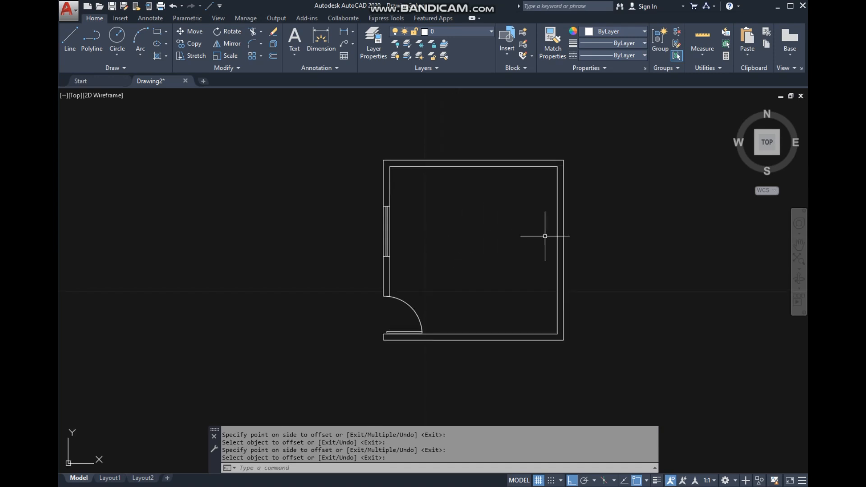
{"action": "mouse_move", "coordinate": [513, 255]}
{"action": "middle_mouse_down"}
{"action": "mouse_move", "coordinate": [480, 257]}
{"action": "mouse_move", "coordinate": [477, 266]}
{"action": "middle_mouse_up"}
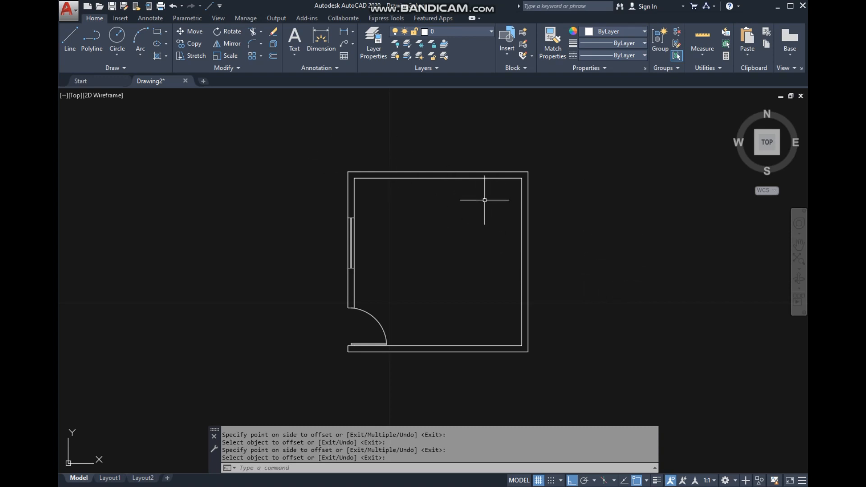
Create a new layer named MUROS and set its color to blue.
{"action": "left_click", "coordinate": [394, 89]}
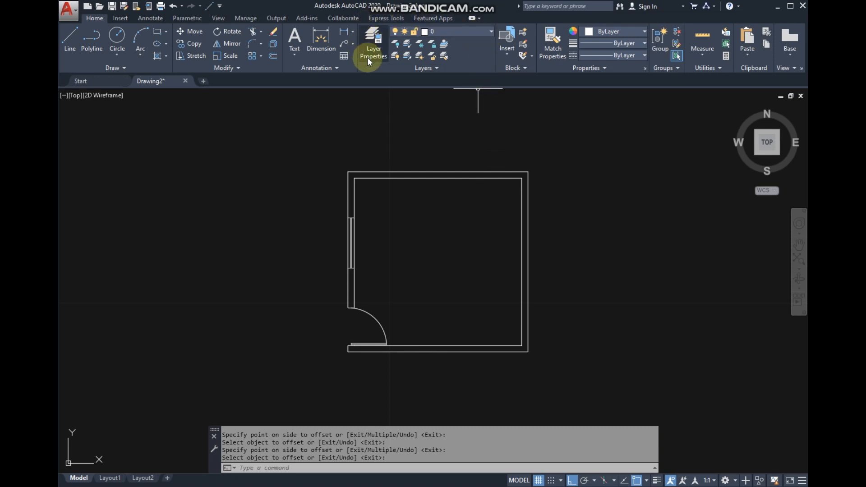
{"action": "left_click", "coordinate": [492, 32]}
{"action": "left_click", "coordinate": [373, 52]}
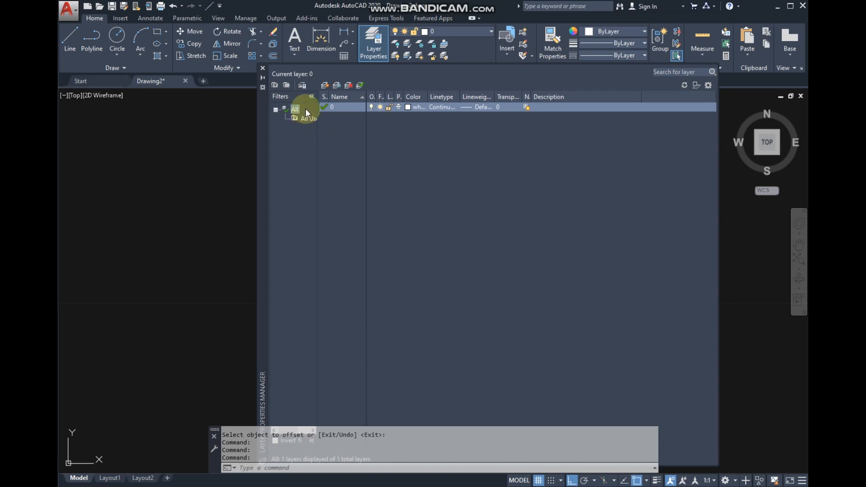
{"action": "left_click", "coordinate": [324, 85]}
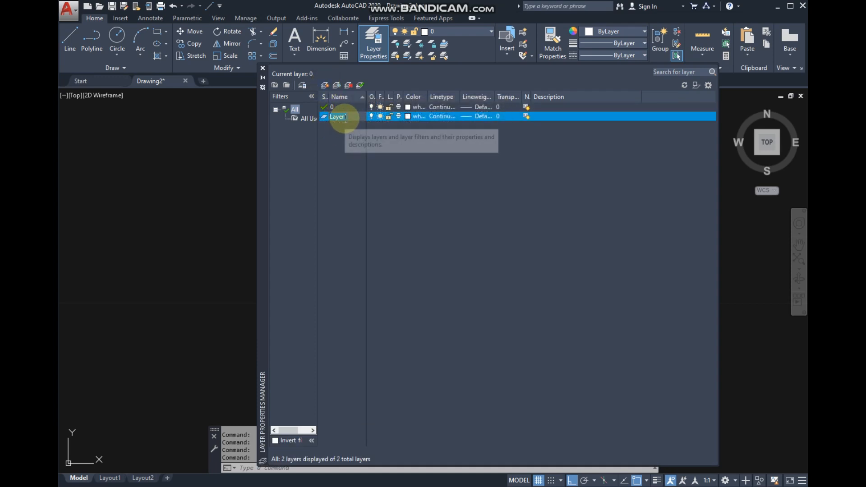
{"action": "type", "text": "MUROS"}
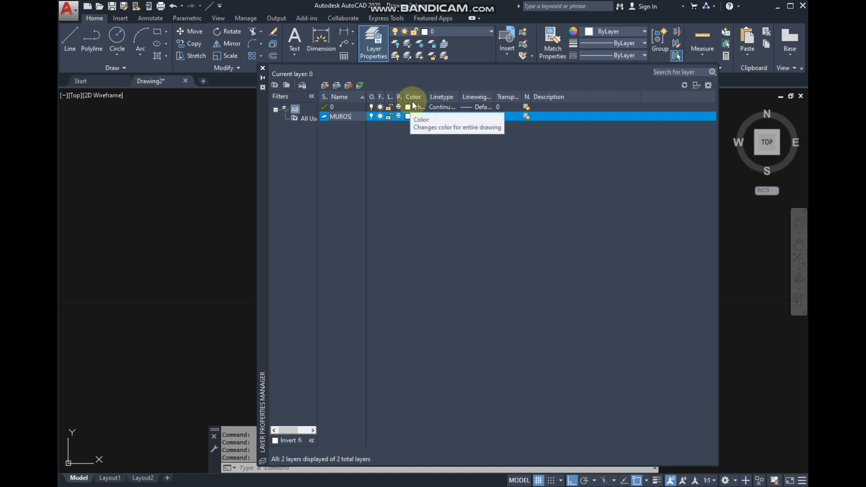
{"action": "left_click", "coordinate": [408, 116]}
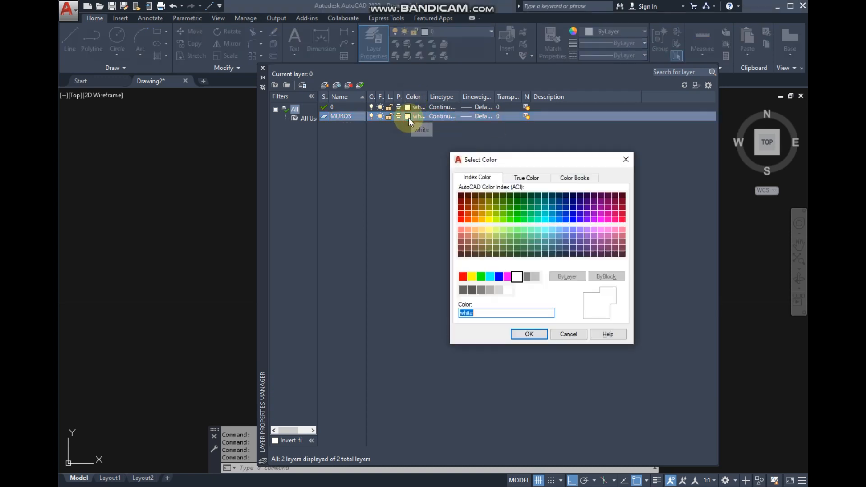
{"action": "left_click", "coordinate": [499, 277]}
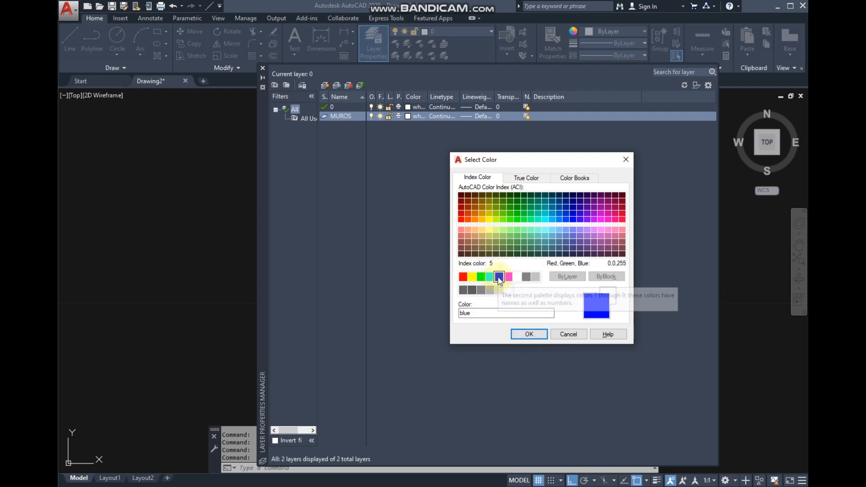
{"action": "left_click", "coordinate": [531, 337]}
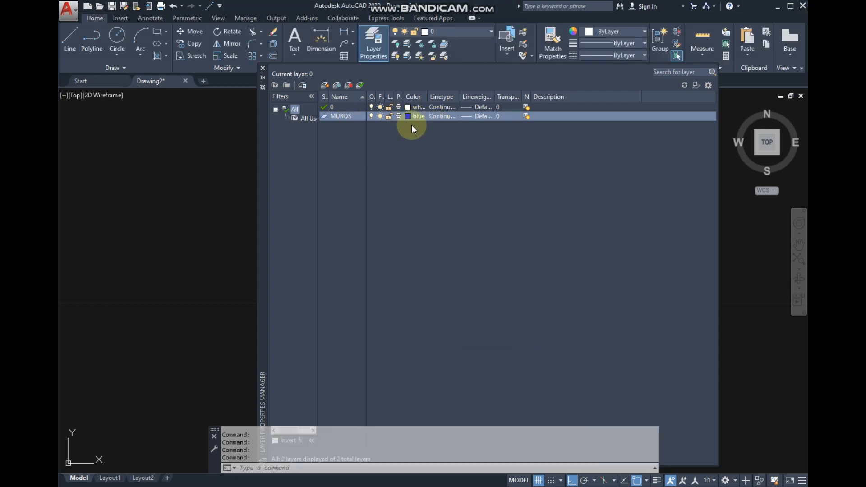
Create a new layer named VENTANAS and set its color to yellow.
{"action": "left_click", "coordinate": [325, 86]}
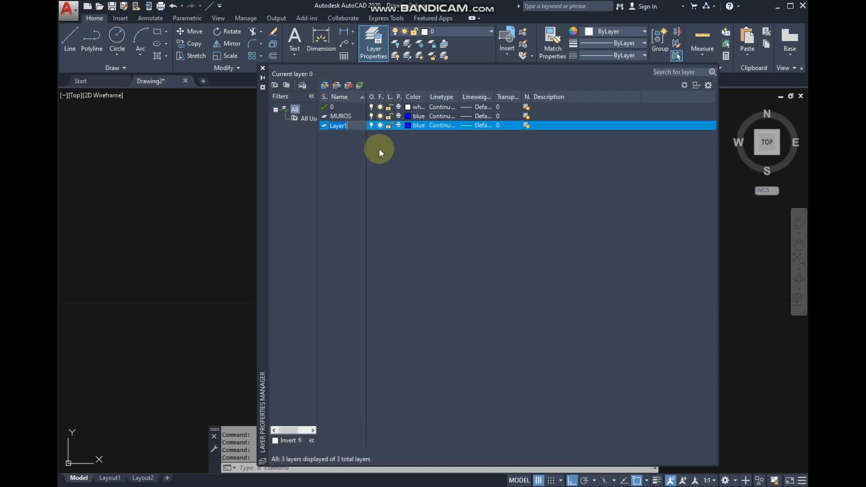
{"action": "type", "text": "VENTANAS"}
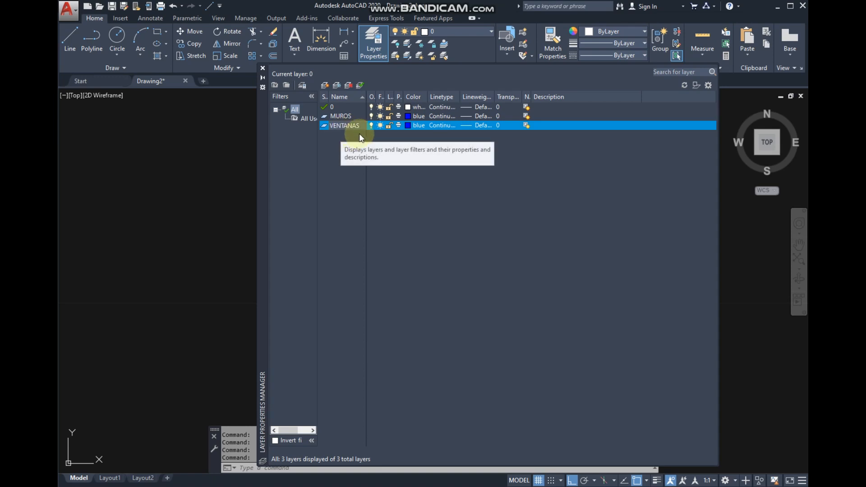
{"action": "left_click", "coordinate": [409, 126]}
{"action": "left_click", "coordinate": [471, 277]}
{"action": "left_click", "coordinate": [529, 333]}
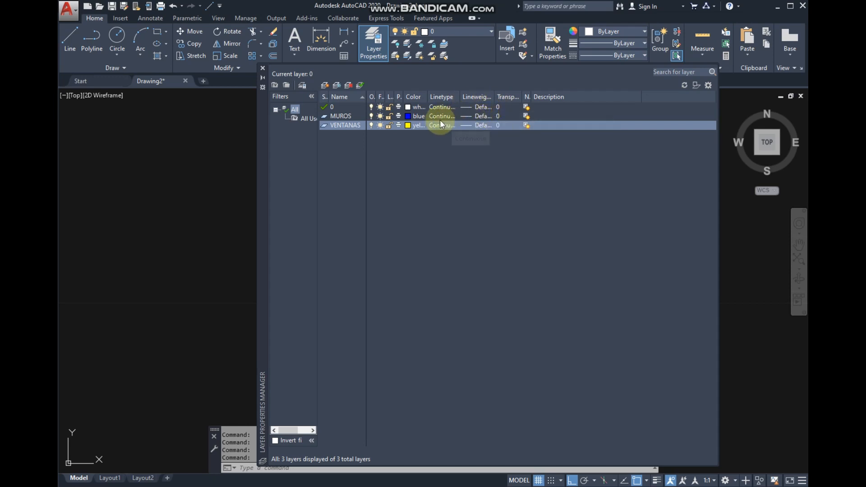
Set the lineweight of layer MUROS to 0.30 mm and of layer VENTANAS to 0.13 mm, and close the layer manager.
{"action": "left_click", "coordinate": [476, 117]}
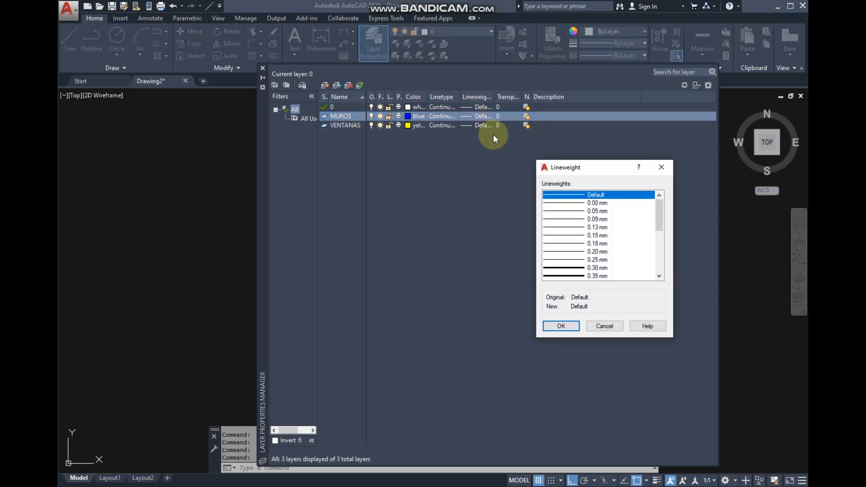
{"action": "left_click", "coordinate": [574, 270]}
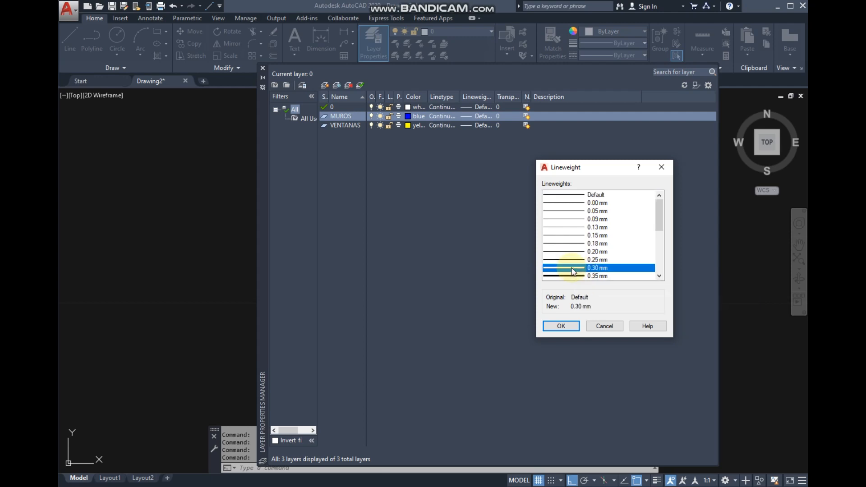
{"action": "left_click", "coordinate": [571, 326]}
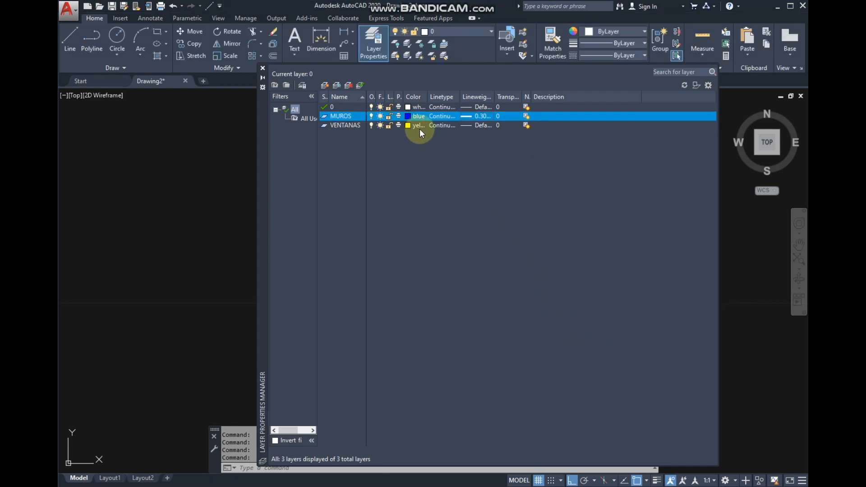
{"action": "left_click", "coordinate": [478, 124]}
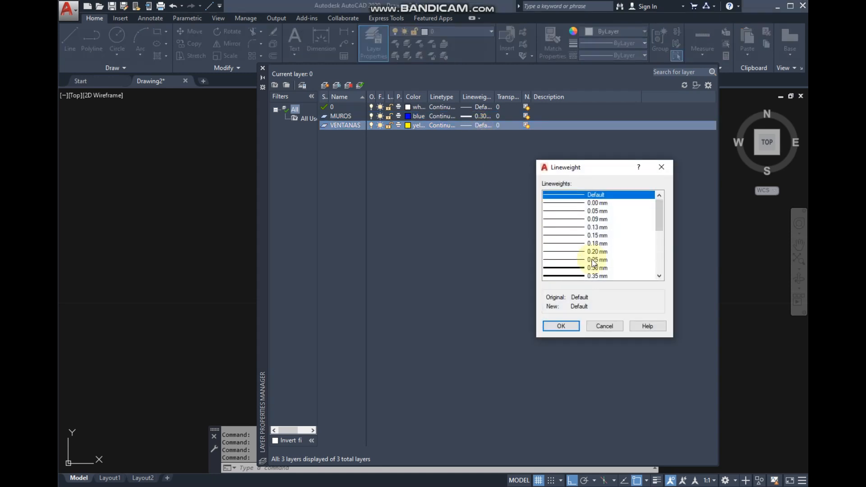
{"action": "left_click", "coordinate": [579, 228]}
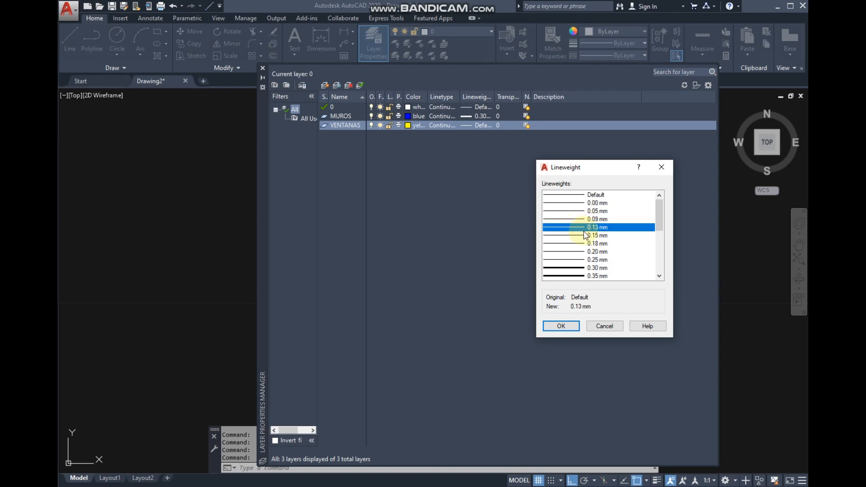
{"action": "left_click", "coordinate": [572, 325]}
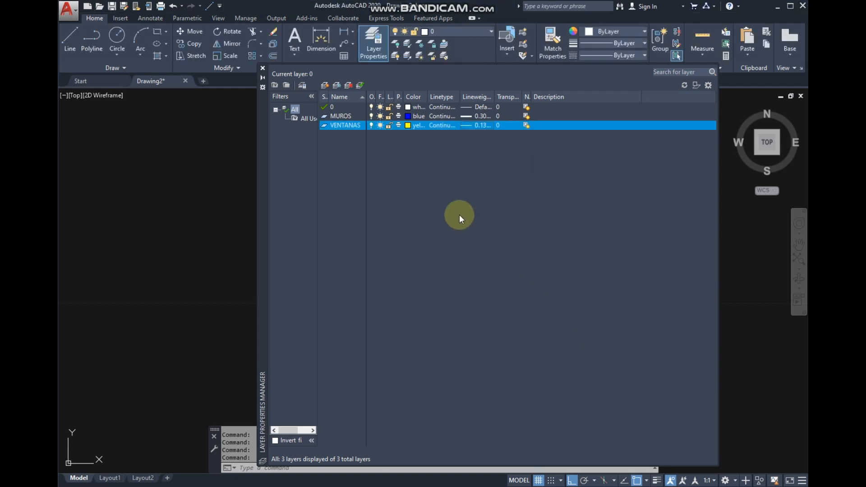
{"action": "left_click", "coordinate": [263, 69]}
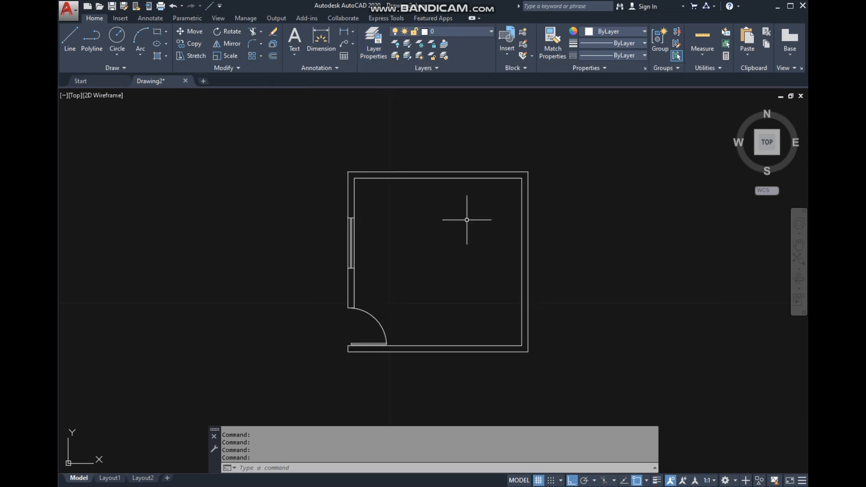
Assign the inner and outer lines of the room's upper, right and lower walls to layer MUROS.
{"action": "middle_click_drag", "start_coordinate": [553, 319], "coordinate": [558, 300]}
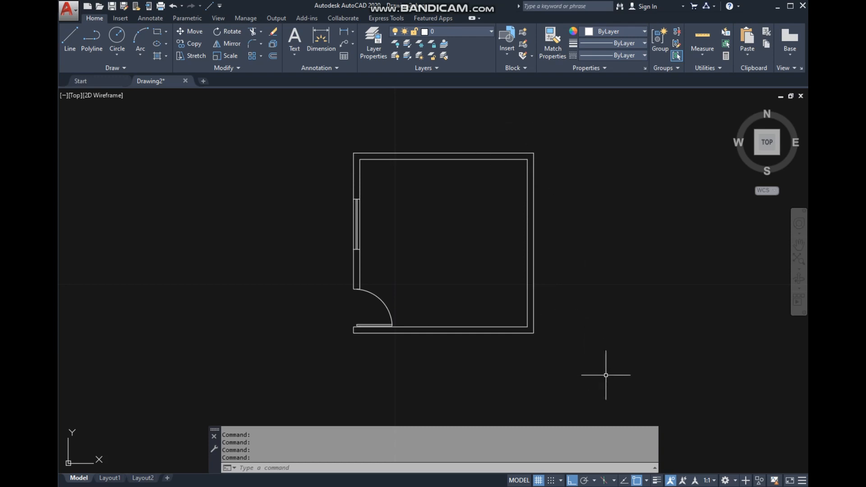
{"action": "left_click", "coordinate": [654, 378]}
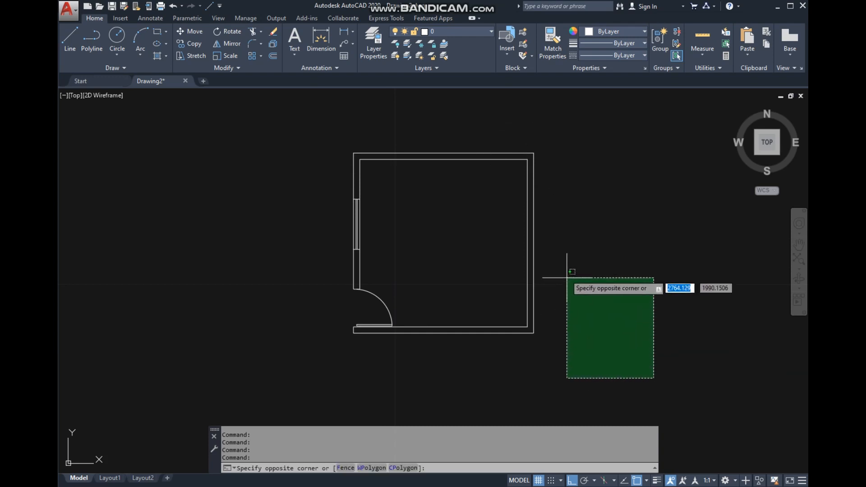
{"action": "left_click", "coordinate": [419, 119]}
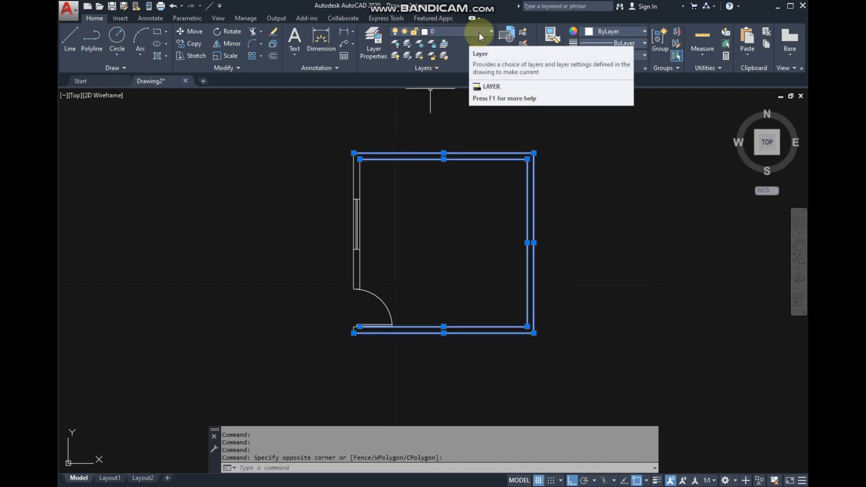
{"action": "left_click", "coordinate": [491, 32]}
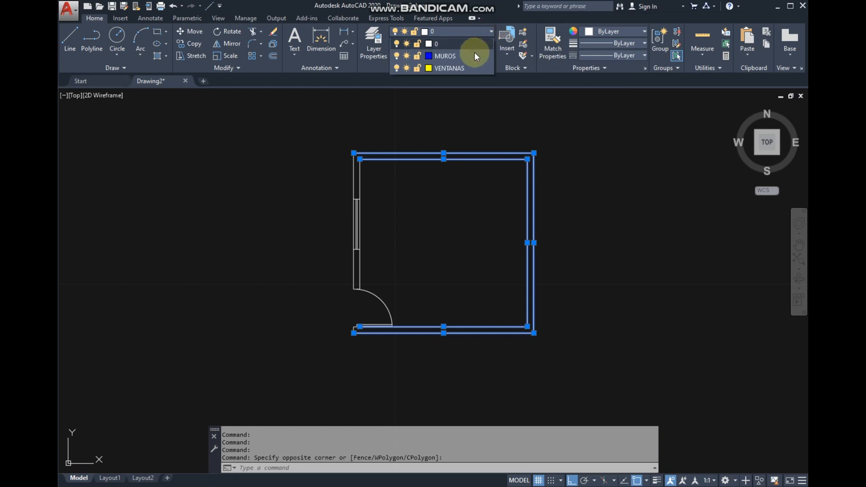
{"action": "left_click", "coordinate": [468, 55]}
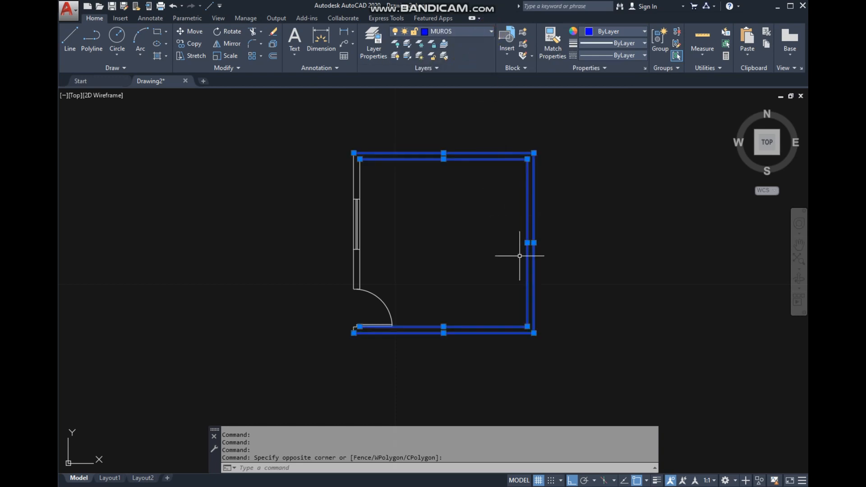
{"action": "key", "text": "Escape"}
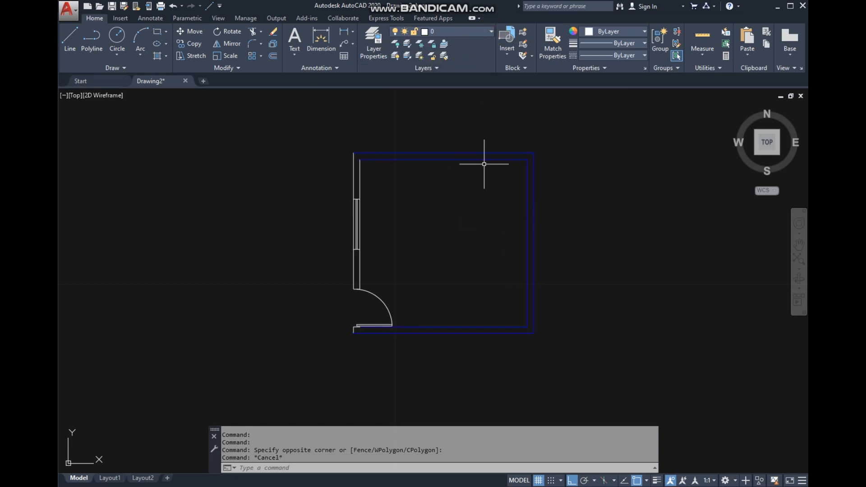
Assign the left wall's line segments above and below the window to layer MUROS.
{"action": "scroll", "coordinate": [358, 170], "scroll_direction": "up", "scroll_amount": 2}
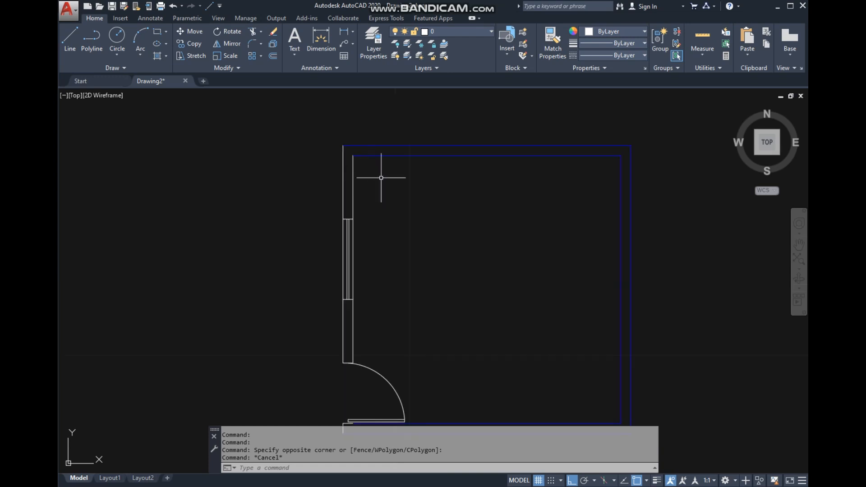
{"action": "left_click", "coordinate": [404, 174]}
{"action": "left_click", "coordinate": [313, 126]}
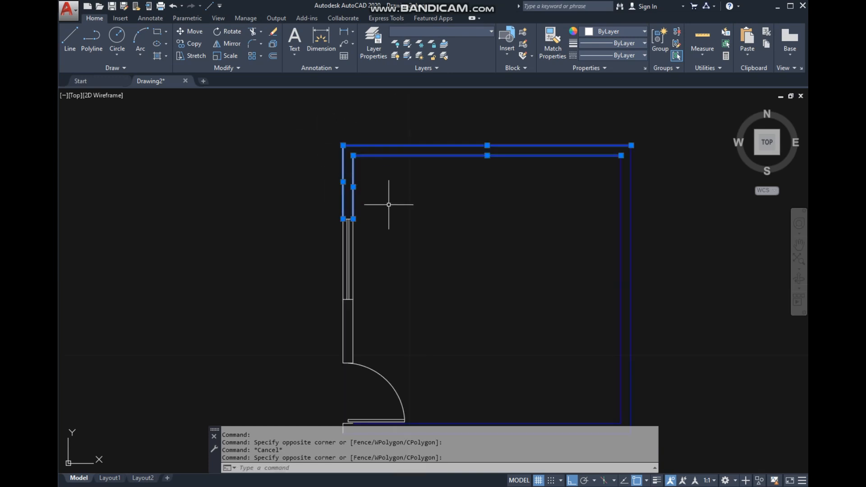
{"action": "middle_click_drag", "start_coordinate": [392, 224], "coordinate": [431, 157]}
{"action": "left_click", "coordinate": [459, 285]}
{"action": "left_click", "coordinate": [342, 251]}
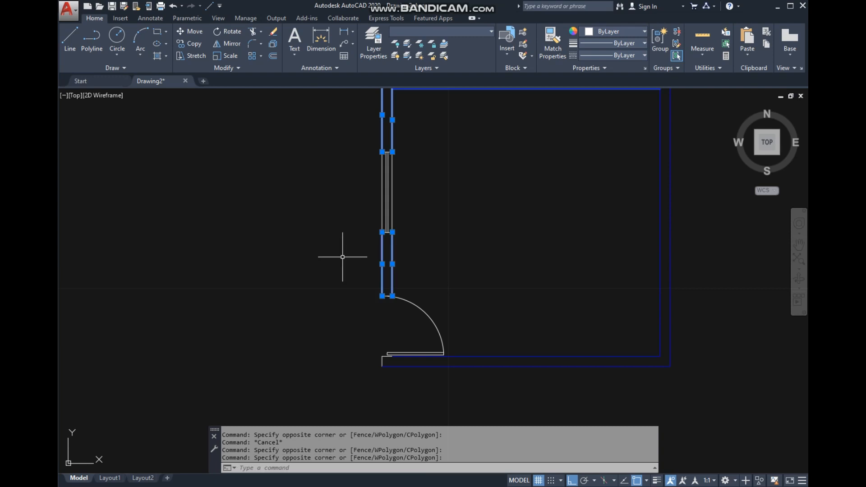
{"action": "left_click", "coordinate": [489, 31]}
{"action": "left_click", "coordinate": [464, 55]}
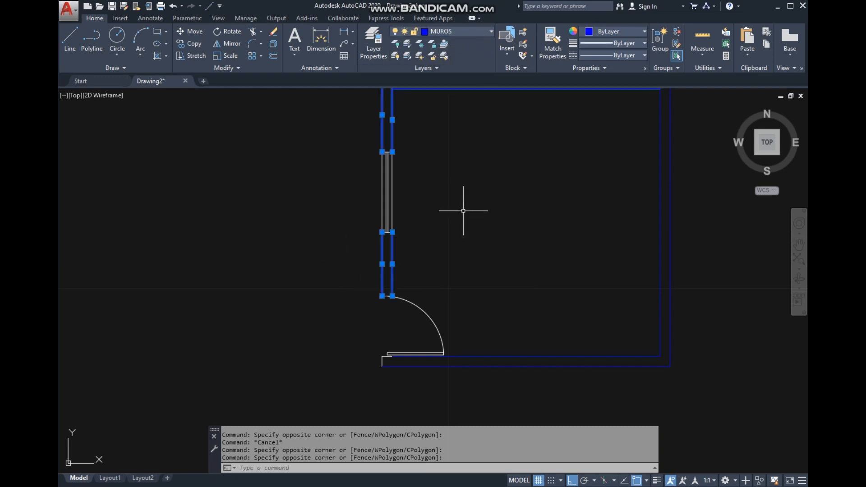
{"action": "key", "text": "Escape"}
Assign the short wall end lines at the window and door openings, including the lower-left corner pieces, to layer MUROS.
{"action": "scroll", "coordinate": [451, 164], "scroll_direction": "up", "scroll_amount": 3}
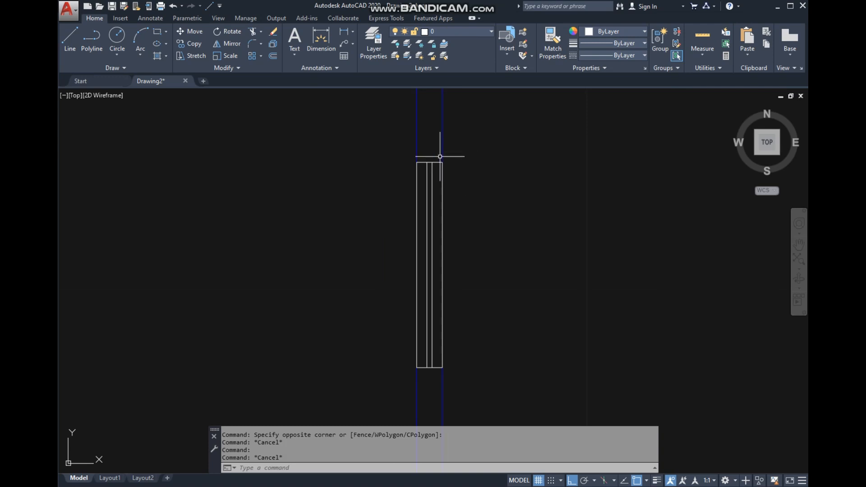
{"action": "scroll", "coordinate": [441, 158], "scroll_direction": "up", "scroll_amount": 1}
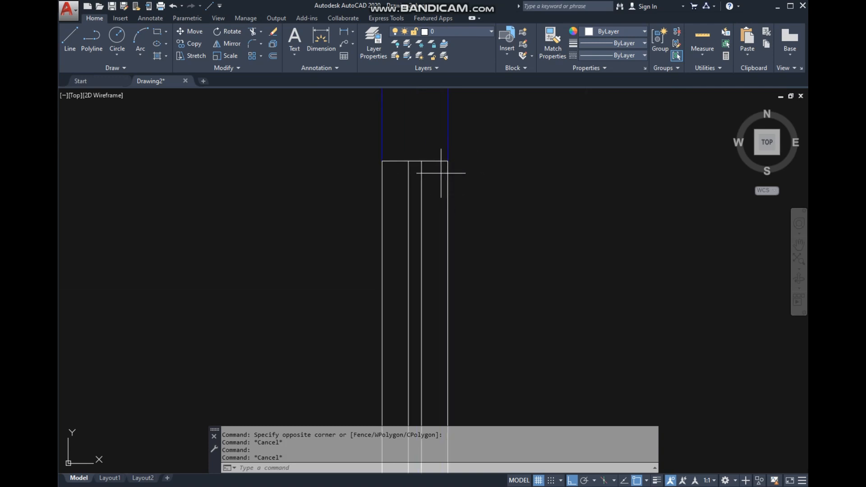
{"action": "left_click_drag", "start_coordinate": [445, 170], "coordinate": [431, 142]}
{"action": "scroll", "coordinate": [431, 142], "scroll_direction": "down", "scroll_amount": 2}
{"action": "scroll", "coordinate": [451, 351], "scroll_direction": "up", "scroll_amount": 1}
{"action": "left_click", "coordinate": [427, 364]}
{"action": "left_click", "coordinate": [425, 305]}
{"action": "scroll", "coordinate": [425, 304], "scroll_direction": "down", "scroll_amount": 2}
{"action": "scroll", "coordinate": [423, 304], "scroll_direction": "up", "scroll_amount": 5}
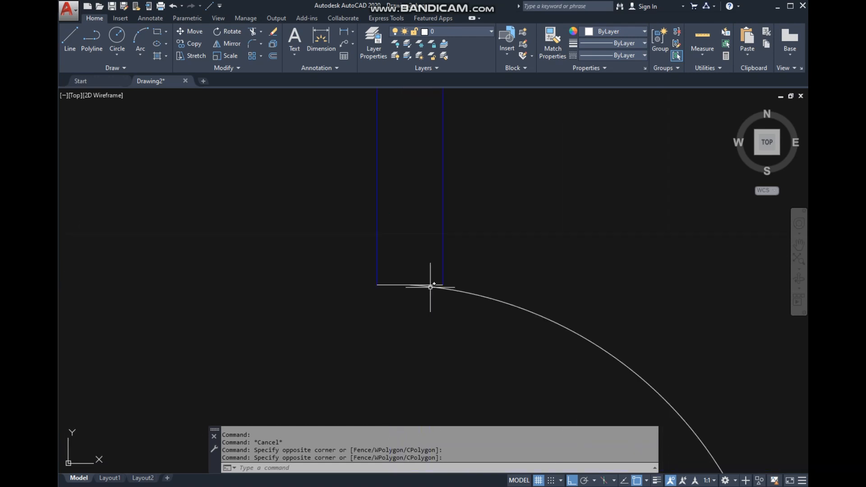
{"action": "left_click", "coordinate": [436, 286]}
{"action": "scroll", "coordinate": [422, 240], "scroll_direction": "down", "scroll_amount": 3}
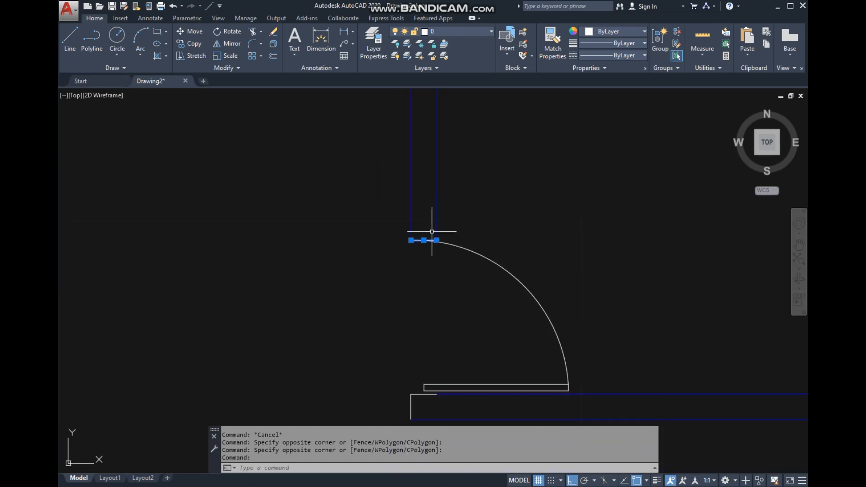
{"action": "scroll", "coordinate": [437, 305], "scroll_direction": "up", "scroll_amount": 2}
{"action": "left_click", "coordinate": [400, 296]}
{"action": "left_click", "coordinate": [392, 290]}
{"action": "scroll", "coordinate": [394, 291], "scroll_direction": "down", "scroll_amount": 3}
{"action": "middle_click_drag", "start_coordinate": [453, 166], "coordinate": [453, 191]}
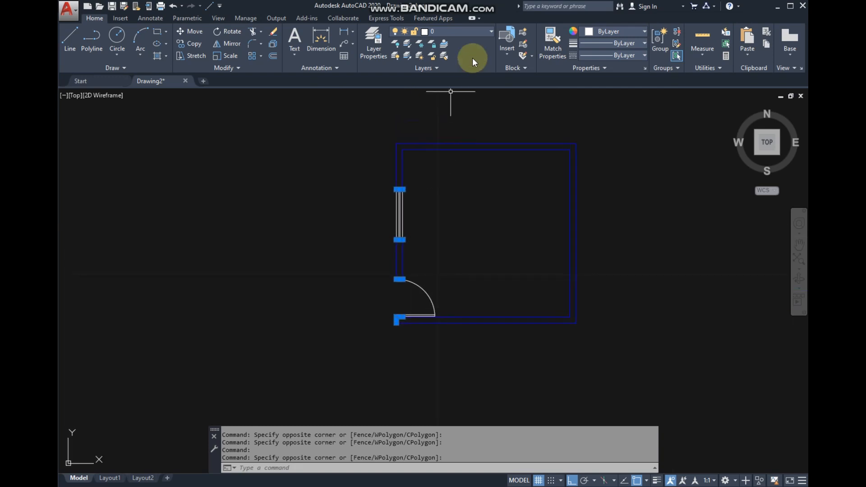
{"action": "left_click", "coordinate": [489, 29]}
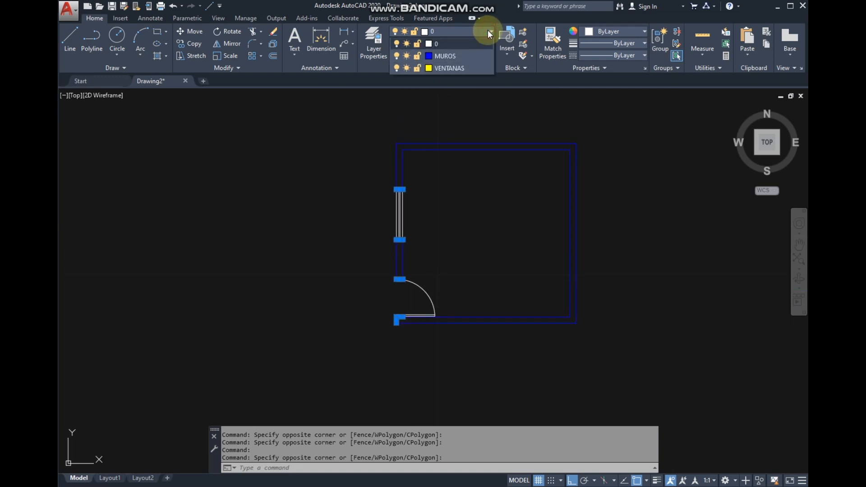
{"action": "left_click", "coordinate": [448, 57]}
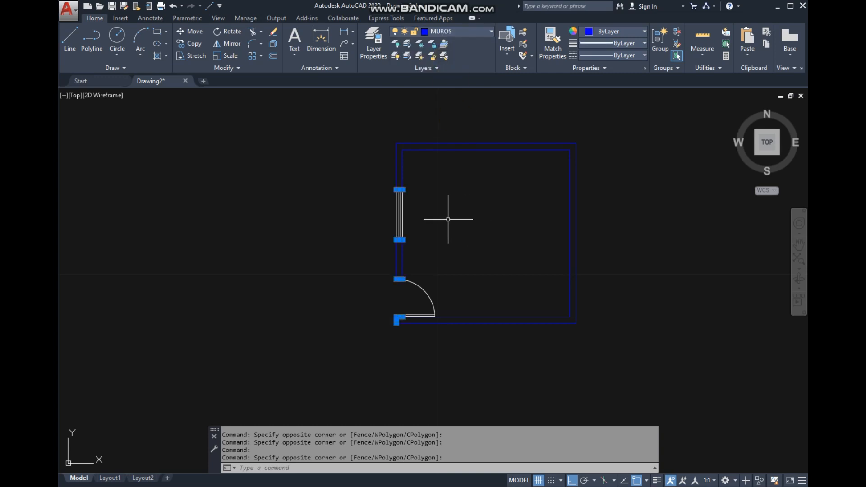
{"action": "key", "text": "Escape"}
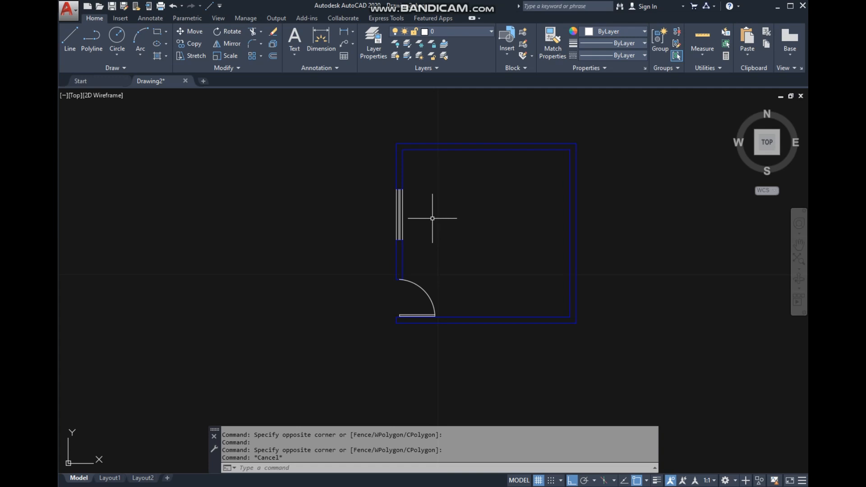
Assign the four vertical window lines in the left wall to layer VENTANAS and clear the selection.
{"action": "scroll", "coordinate": [417, 219], "scroll_direction": "up", "scroll_amount": 4}
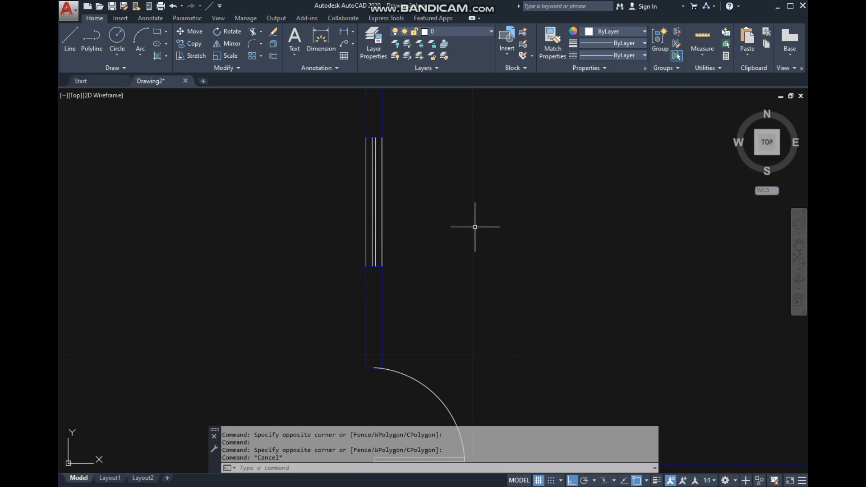
{"action": "left_click", "coordinate": [489, 228]}
{"action": "left_click", "coordinate": [274, 163]}
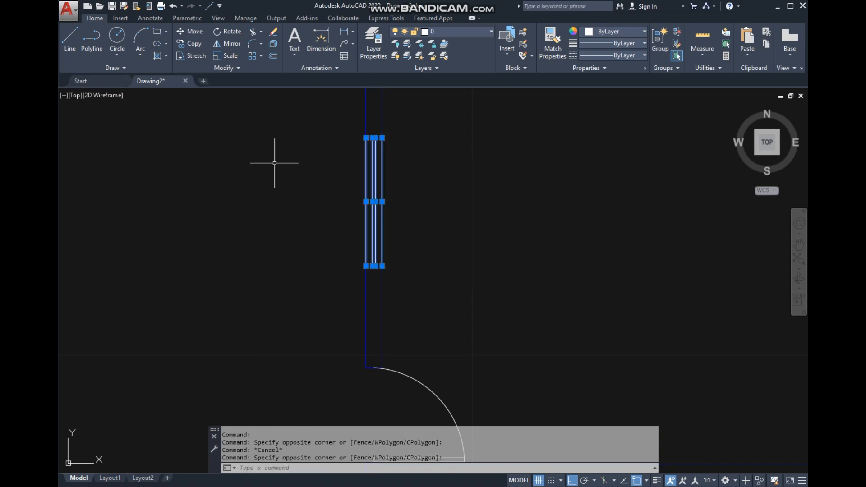
{"action": "left_click", "coordinate": [490, 33]}
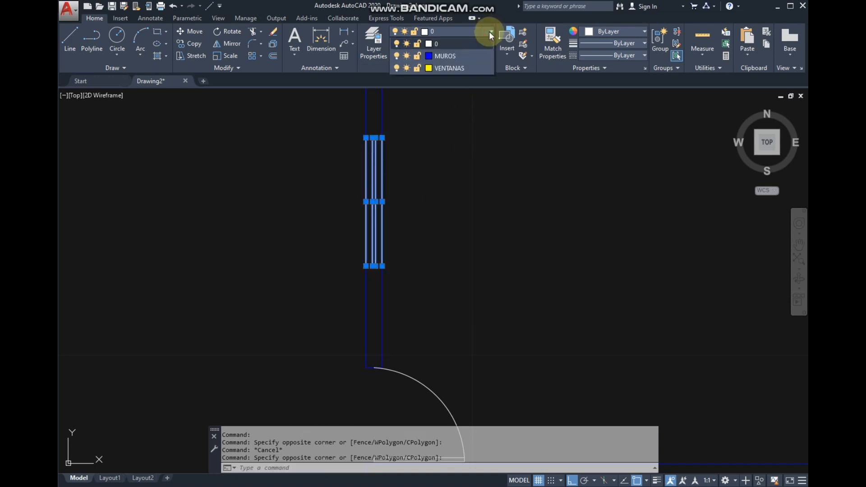
{"action": "left_click", "coordinate": [455, 68]}
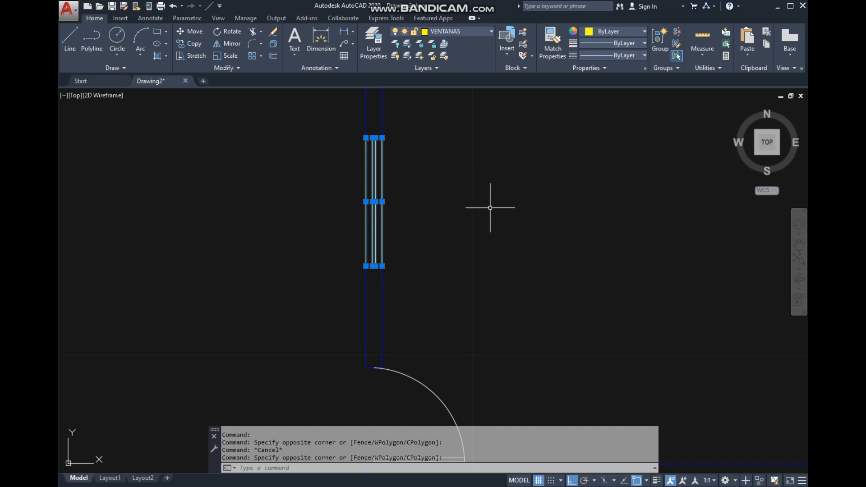
{"action": "right_click", "coordinate": [503, 219]}
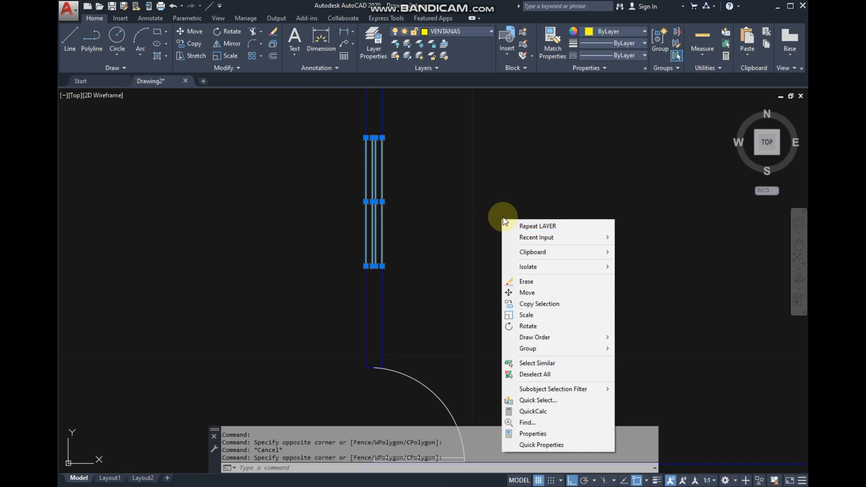
{"action": "left_click", "coordinate": [478, 202]}
{"action": "left_click", "coordinate": [468, 212]}
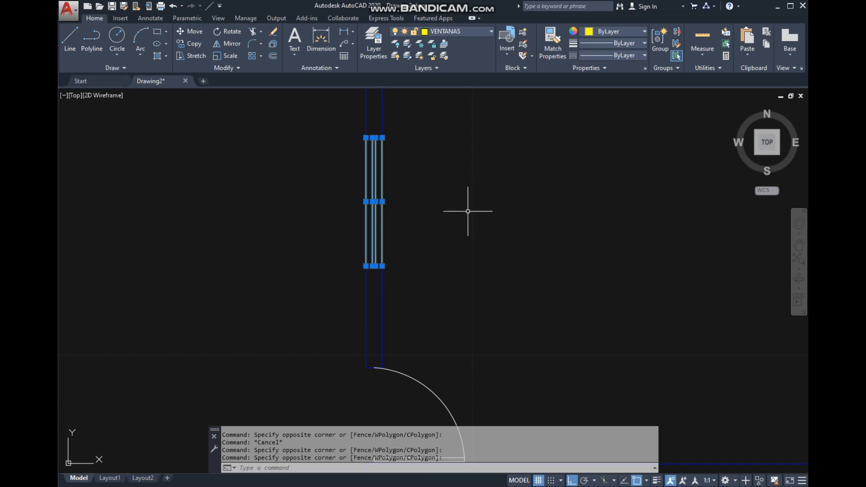
{"action": "key", "text": "Escape"}
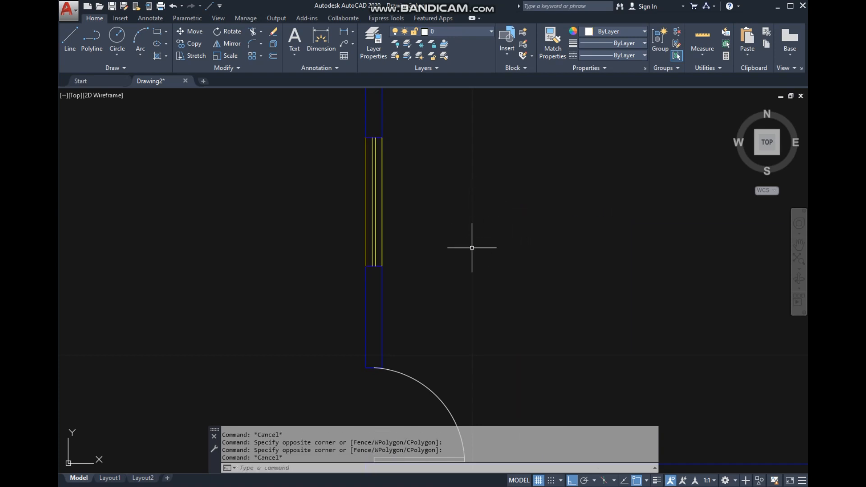
{"action": "scroll", "coordinate": [472, 248], "scroll_direction": "down", "scroll_amount": 3}
{"action": "scroll", "coordinate": [449, 252], "scroll_direction": "up", "scroll_amount": 1}
{"action": "left_click", "coordinate": [442, 206]}
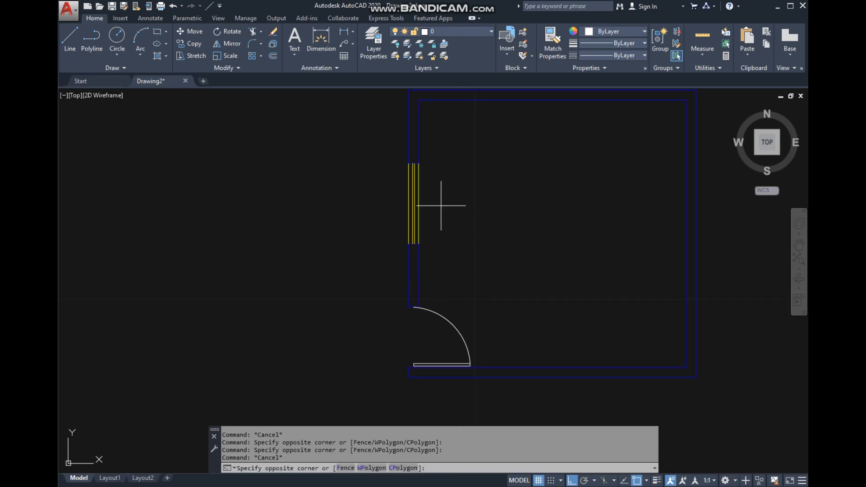
{"action": "left_click", "coordinate": [367, 183]}
{"action": "key", "text": "Escape"}
{"action": "left_click", "coordinate": [726, 399]}
{"action": "left_click", "coordinate": [613, 296]}
Turn on the display of lineweights in the drawing so the wall lines show their assigned thickness.
{"action": "mouse_move", "coordinate": [648, 333]}
{"action": "middle_mouse_down"}
{"action": "mouse_move", "coordinate": [531, 305]}
{"action": "mouse_move", "coordinate": [560, 366]}
{"action": "middle_mouse_up"}
{"action": "middle_click_drag", "start_coordinate": [483, 207], "coordinate": [492, 178]}
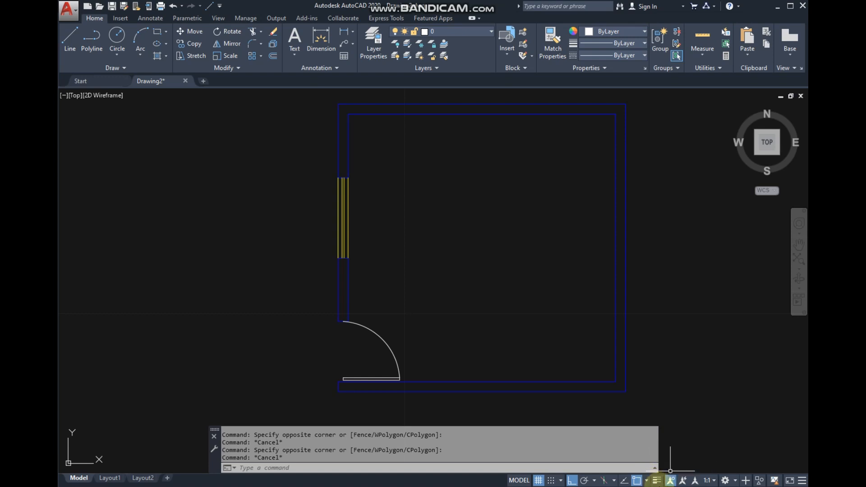
{"action": "left_click", "coordinate": [657, 481]}
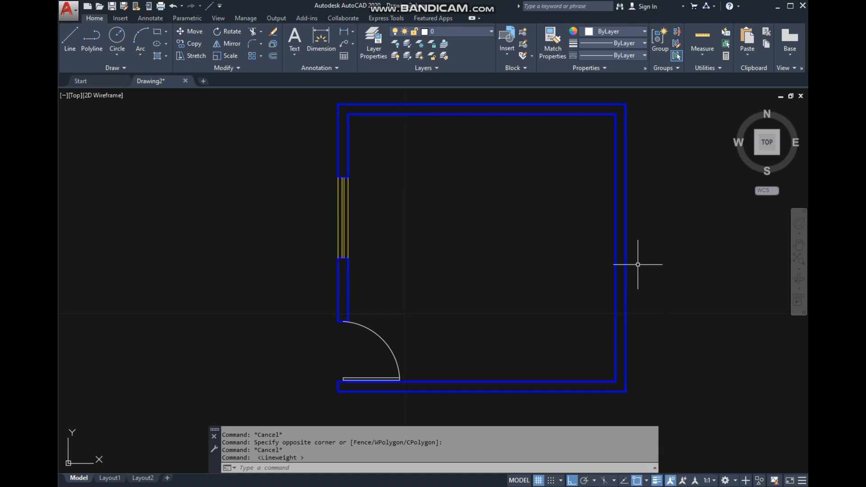
{"action": "middle_click_drag", "start_coordinate": [635, 364], "coordinate": [638, 362]}
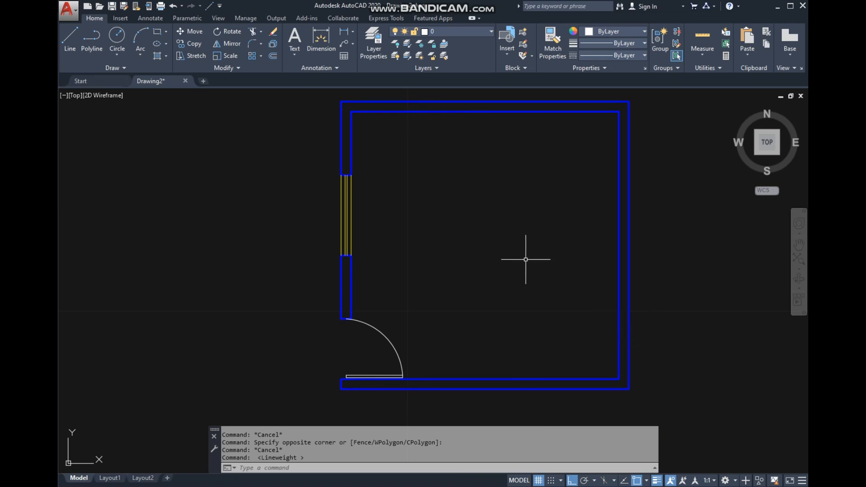
{"action": "scroll", "coordinate": [524, 257], "scroll_direction": "down", "scroll_amount": 2}
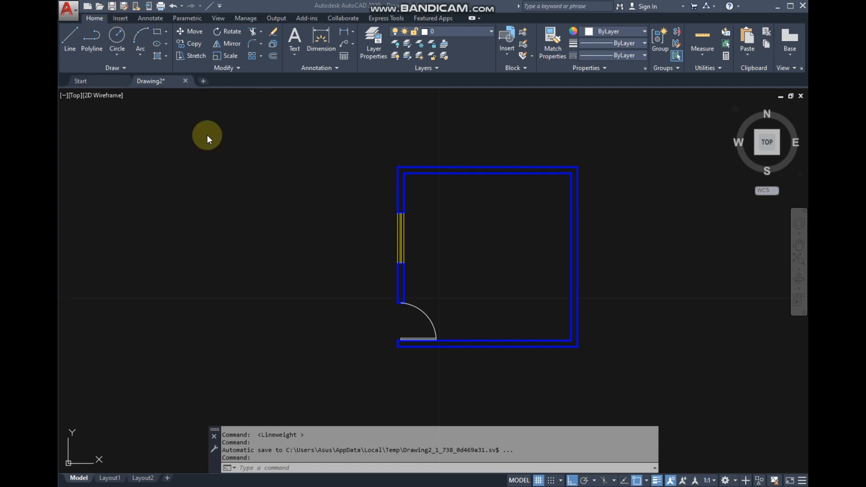
Save the drawing on the desktop (Escritorio) with the file name CURSO, and close it.
{"action": "left_click", "coordinate": [110, 7]}
{"action": "left_click", "coordinate": [112, 8]}
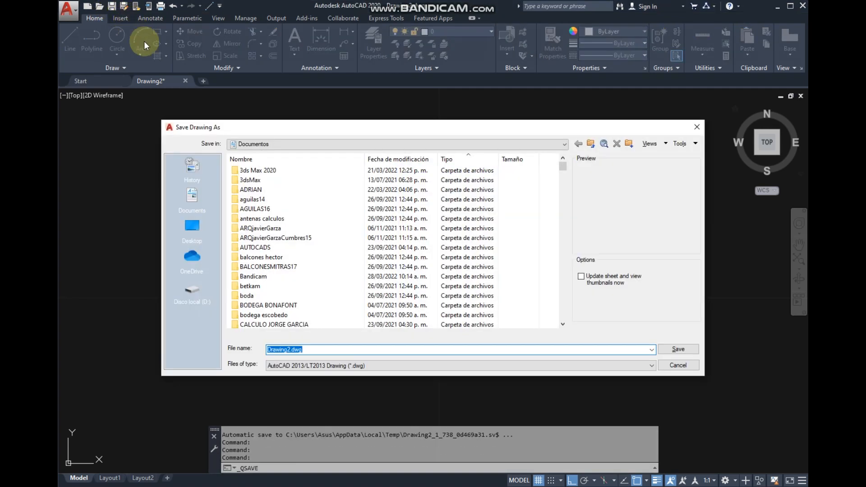
{"action": "scroll", "coordinate": [337, 246], "scroll_direction": "down", "scroll_amount": 12}
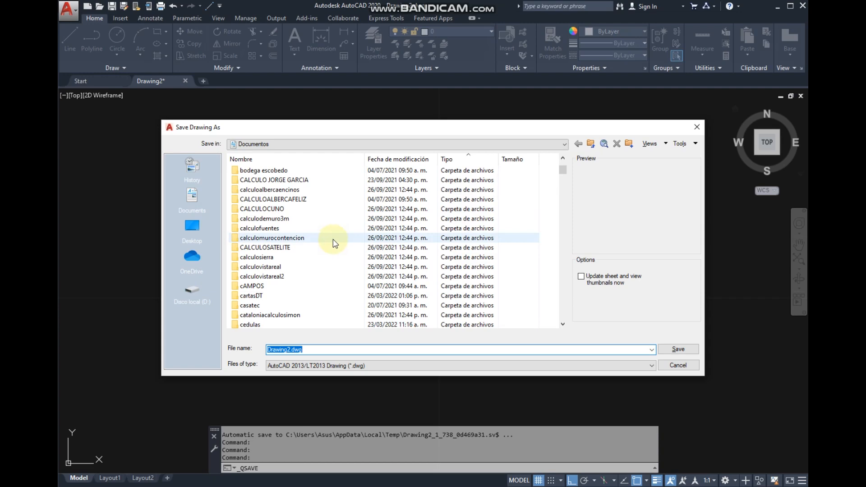
{"action": "scroll", "coordinate": [297, 250], "scroll_direction": "down", "scroll_amount": 7}
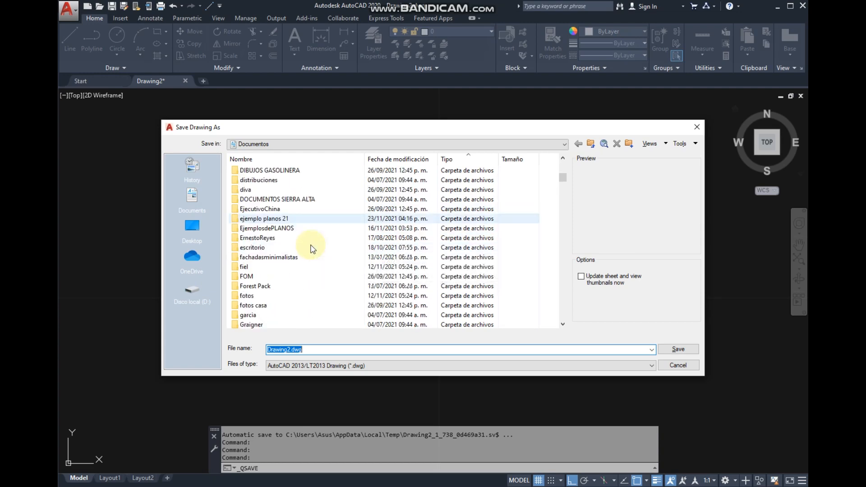
{"action": "left_click", "coordinate": [192, 229]}
{"action": "scroll", "coordinate": [290, 246], "scroll_direction": "down", "scroll_amount": 10}
{"action": "double_click", "coordinate": [304, 350]}
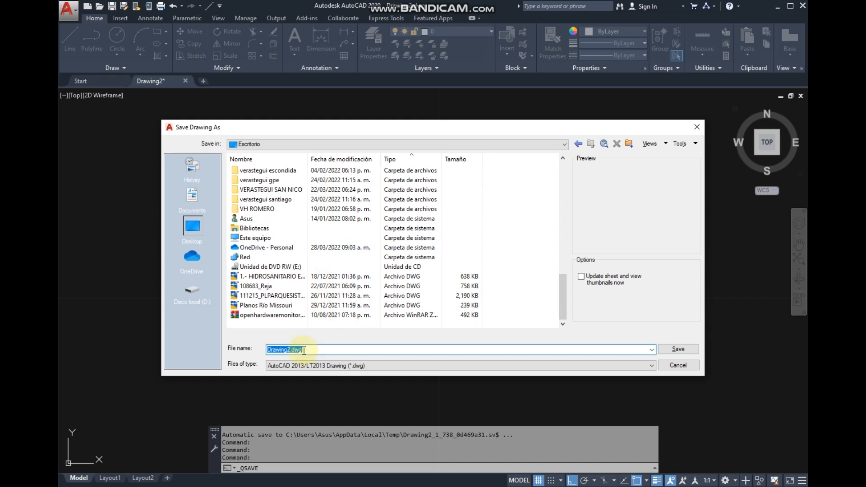
{"action": "type", "text": "CURSO"}
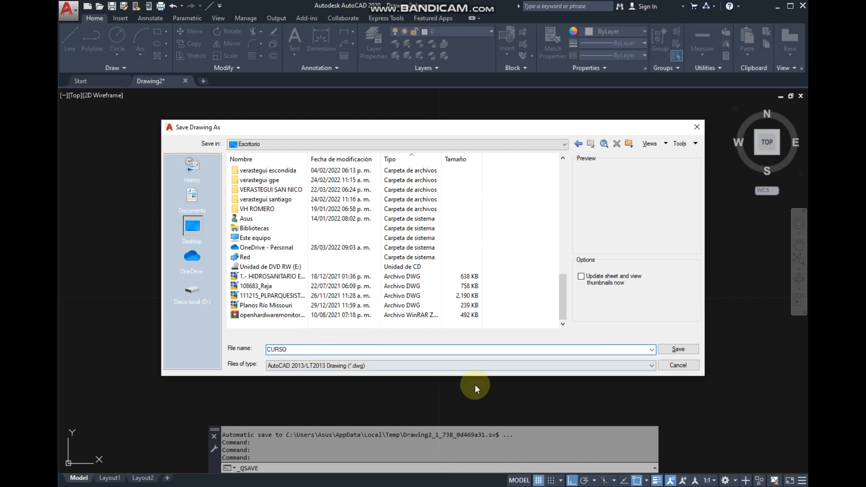
{"action": "left_click", "coordinate": [678, 349]}
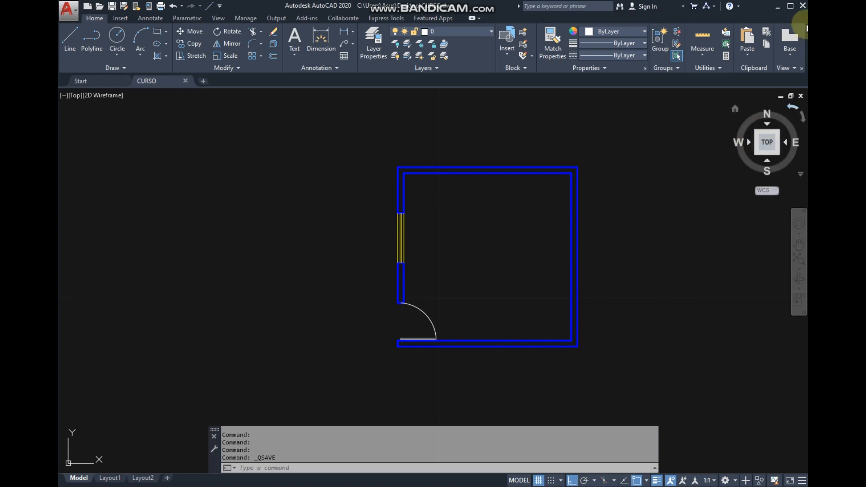
{"action": "left_click", "coordinate": [801, 96]}
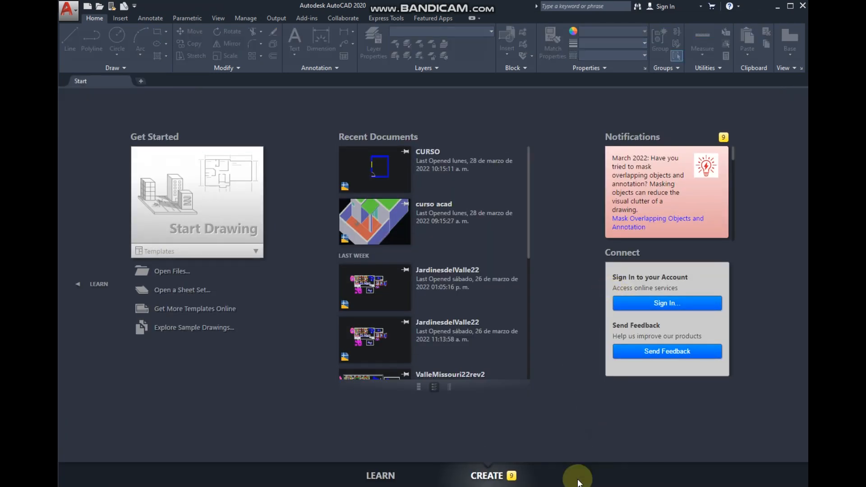
Switch to File Explorer, sort the Escritorio folder by modification date and open the CURSO drawing from it.
{"action": "left_click", "coordinate": [234, 486]}
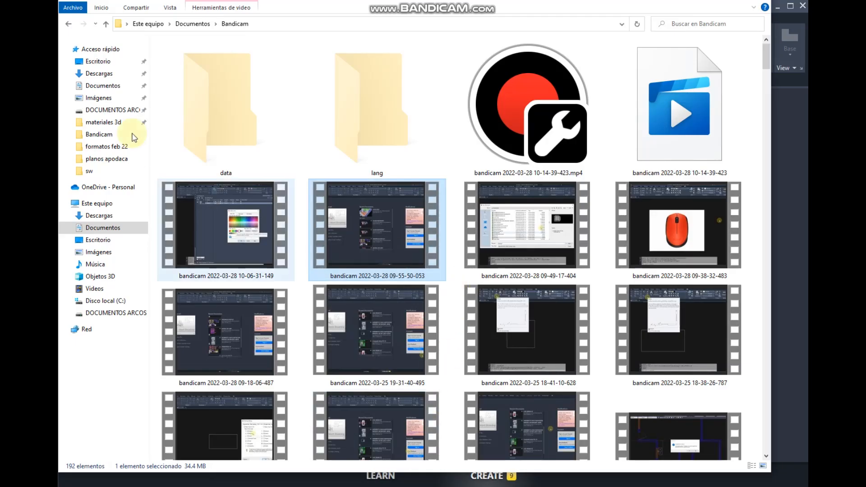
{"action": "left_click", "coordinate": [100, 65]}
{"action": "scroll", "coordinate": [429, 228], "scroll_direction": "down", "scroll_amount": 20}
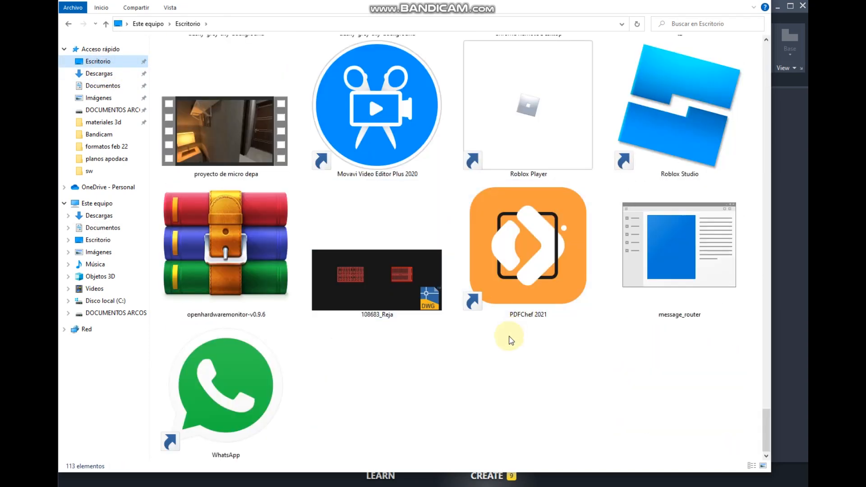
{"action": "right_click", "coordinate": [511, 349]}
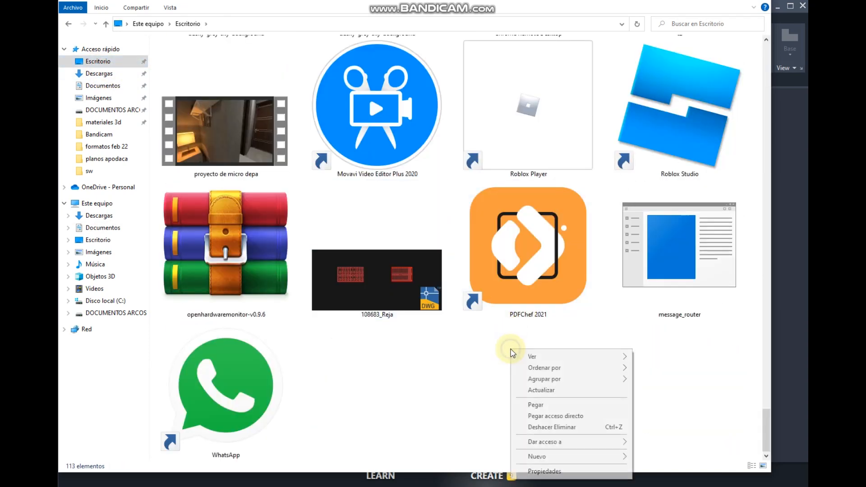
{"action": "mouse_move", "coordinate": [547, 367]}
{"action": "left_click", "coordinate": [653, 379]}
{"action": "scroll", "coordinate": [590, 332], "scroll_direction": "up", "scroll_amount": 10}
{"action": "scroll", "coordinate": [589, 332], "scroll_direction": "down", "scroll_amount": 10}
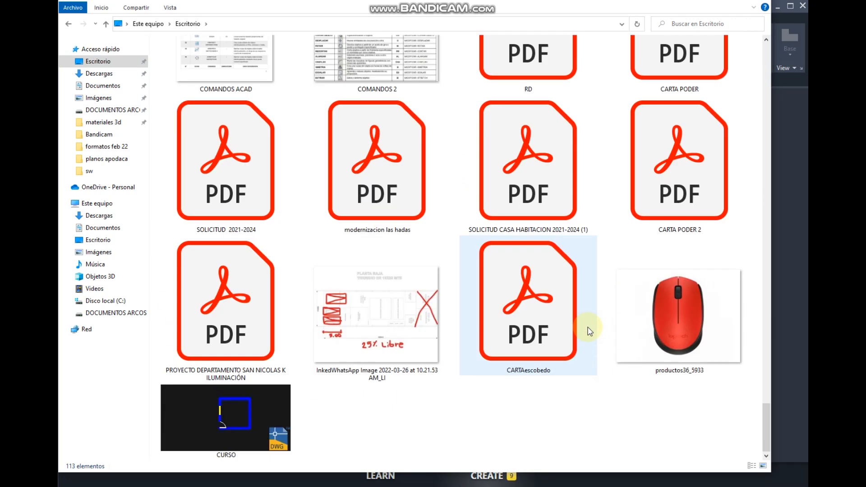
{"action": "double_click", "coordinate": [274, 414]}
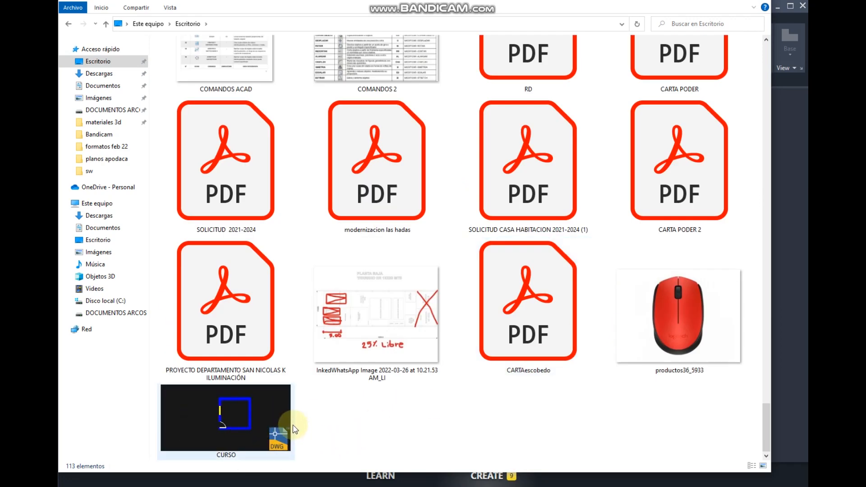